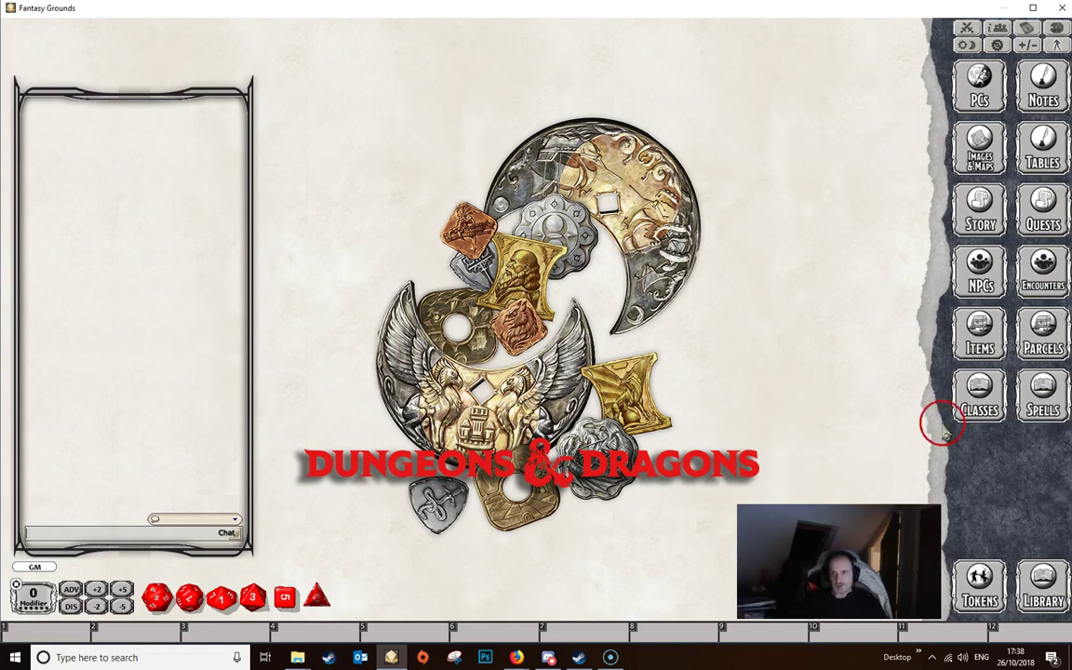
# Step: Open the Full Caster class from the Tutorial group of the class list and place its record beside the list
pyautogui.click(977, 389)
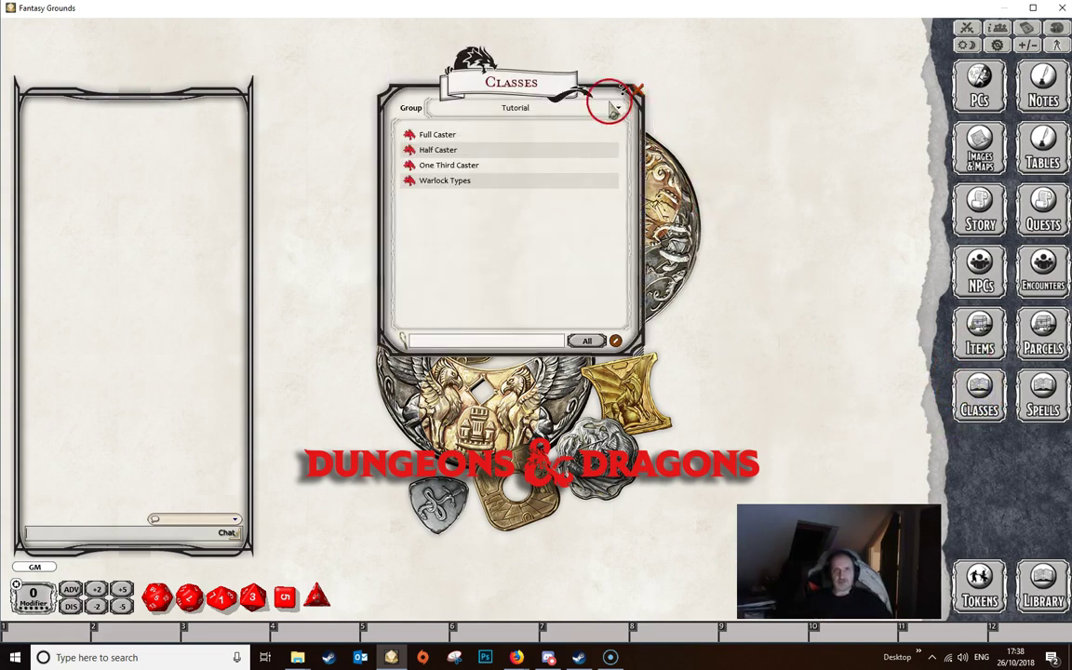
pyautogui.moveTo(503, 102); pyautogui.dragTo(431, 99)
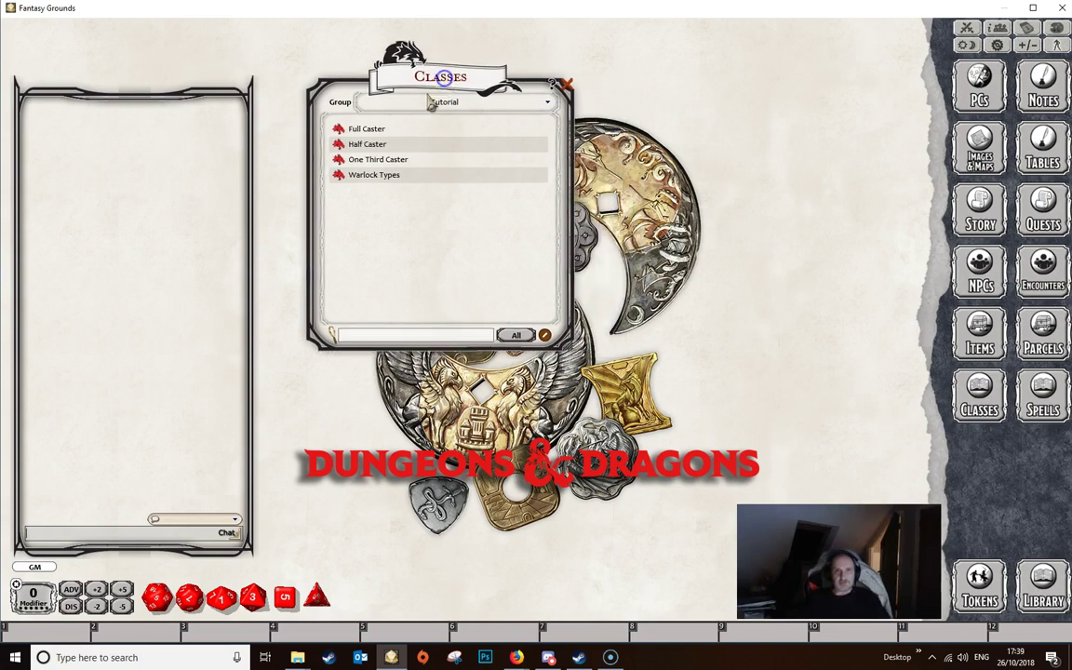
pyautogui.click(363, 130)
pyautogui.moveTo(784, 157); pyautogui.dragTo(630, 138)
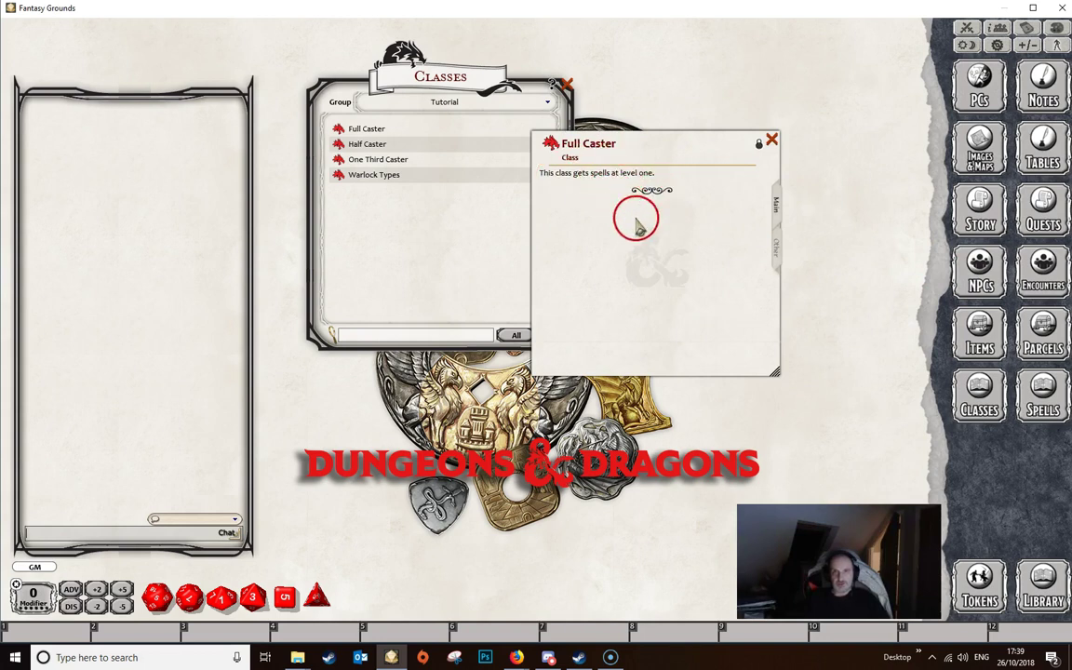
# Step: Review the Full Caster's proficiencies and features, and open its Spellcasting feature to read the level and description
pyautogui.click(775, 242)
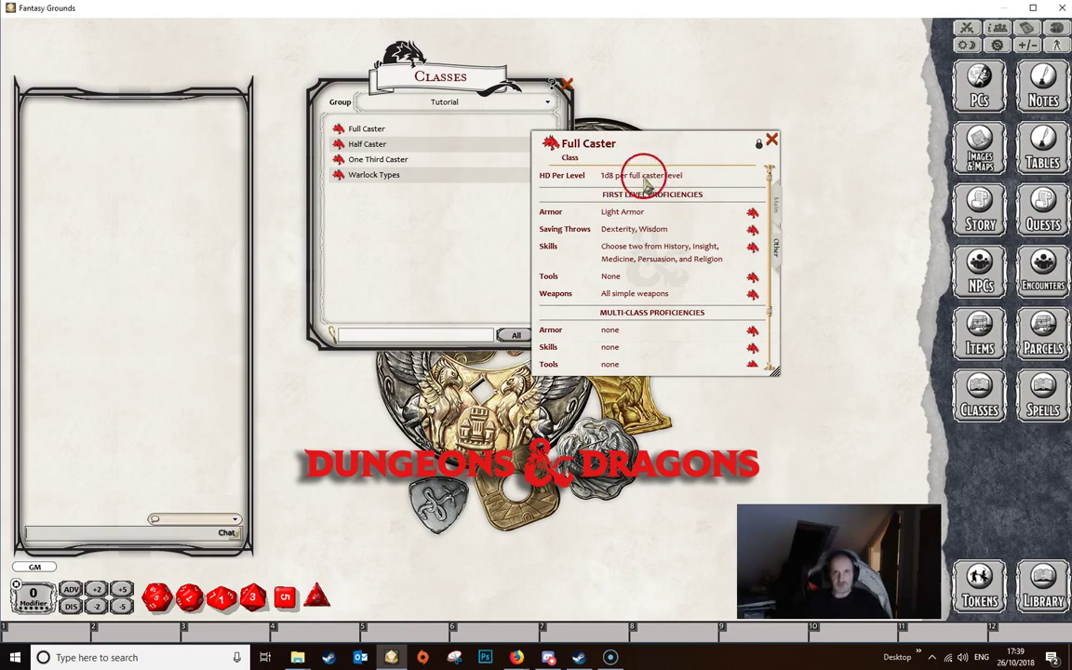
pyautogui.scroll(-1, 621, 220)
pyautogui.scroll(-2, 693, 256)
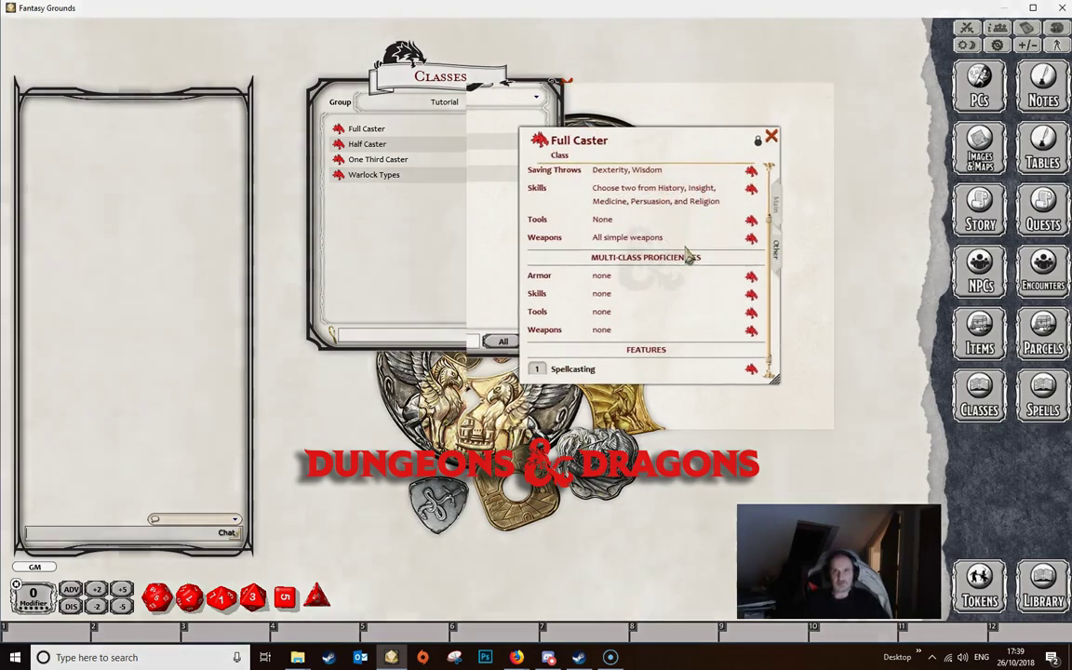
pyautogui.scroll(-1, 693, 256)
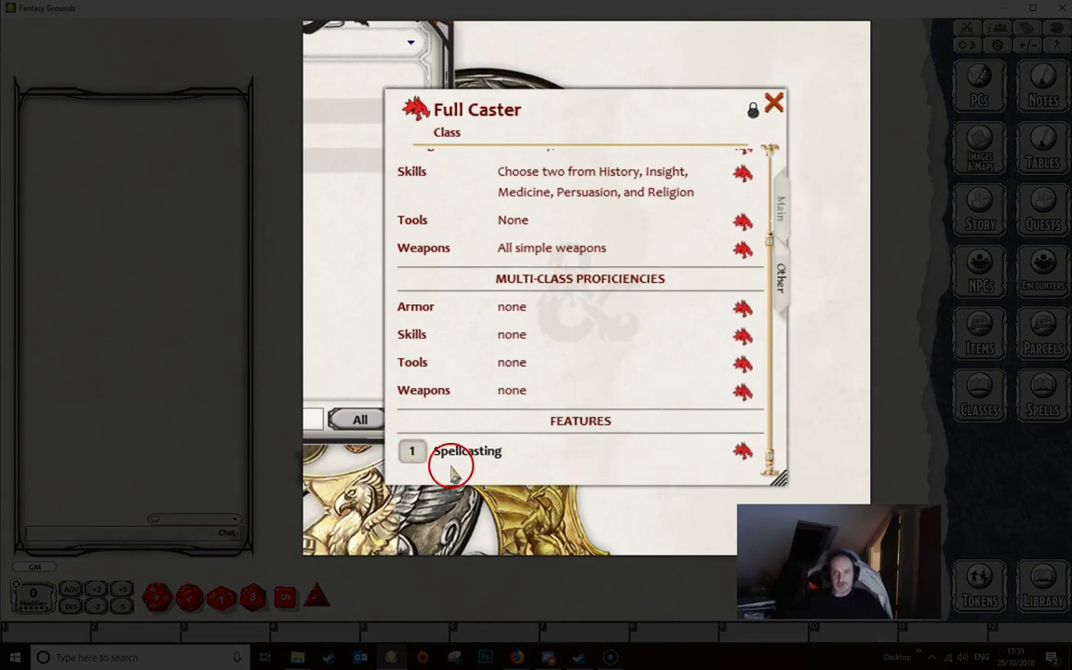
pyautogui.click(744, 455)
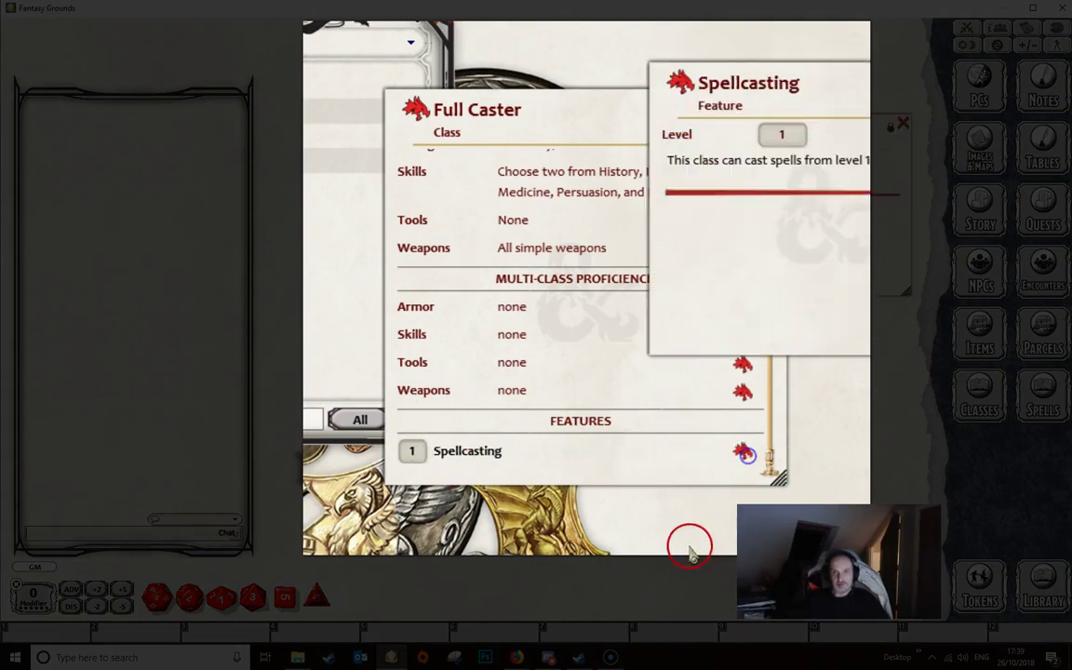
pyautogui.moveTo(822, 104); pyautogui.dragTo(813, 111)
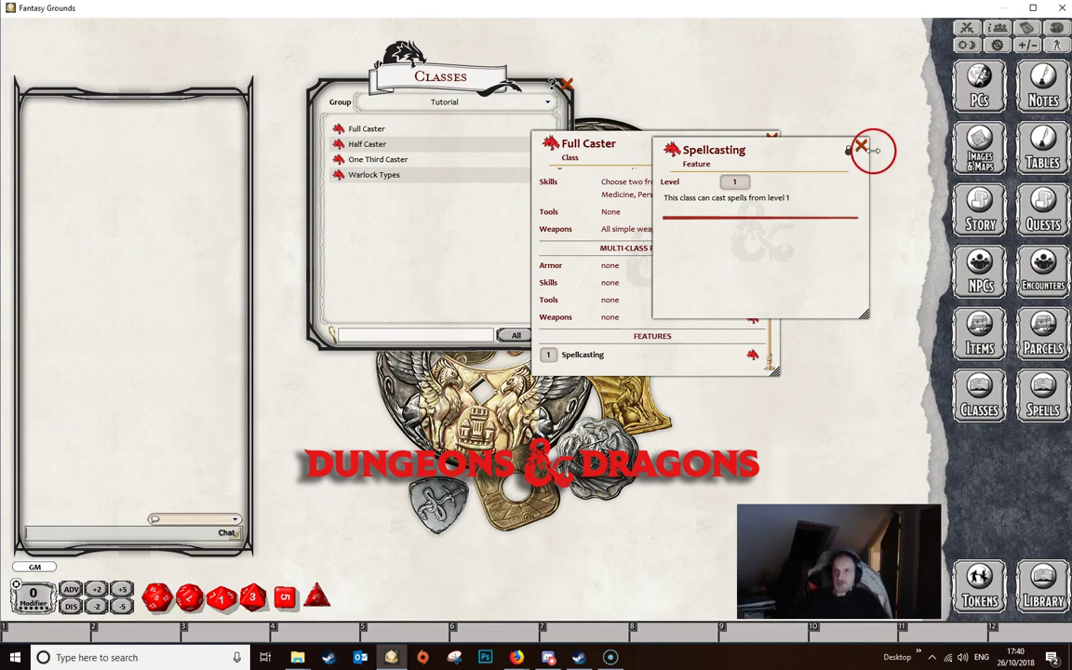
# Step: Create a new player character and add the Full Caster class to its class and level
pyautogui.click(973, 91)
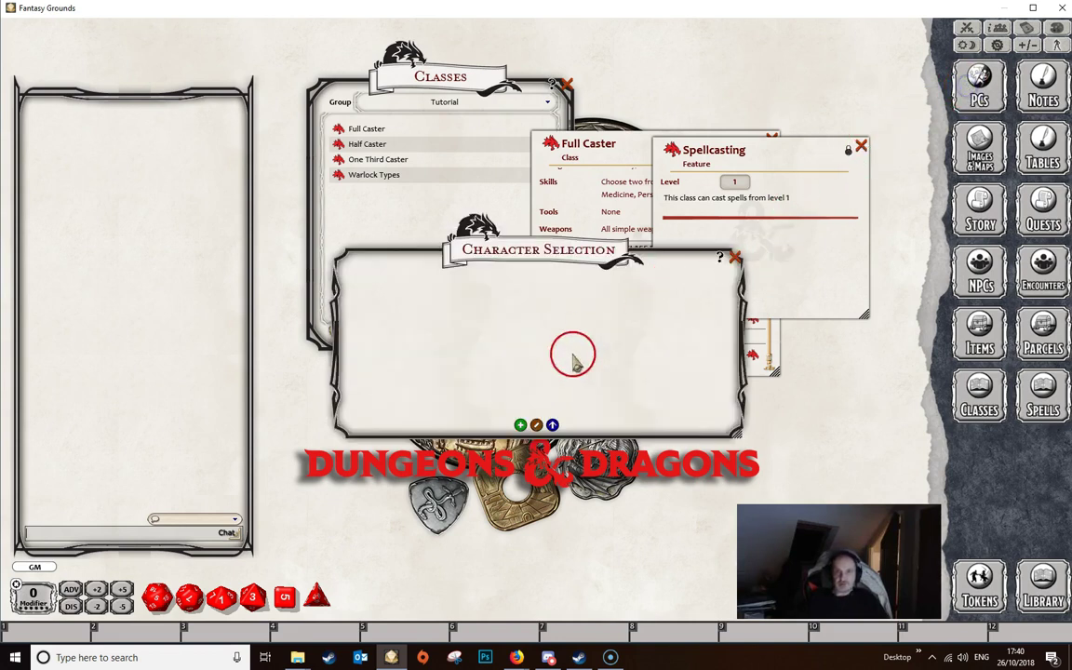
pyautogui.click(522, 426)
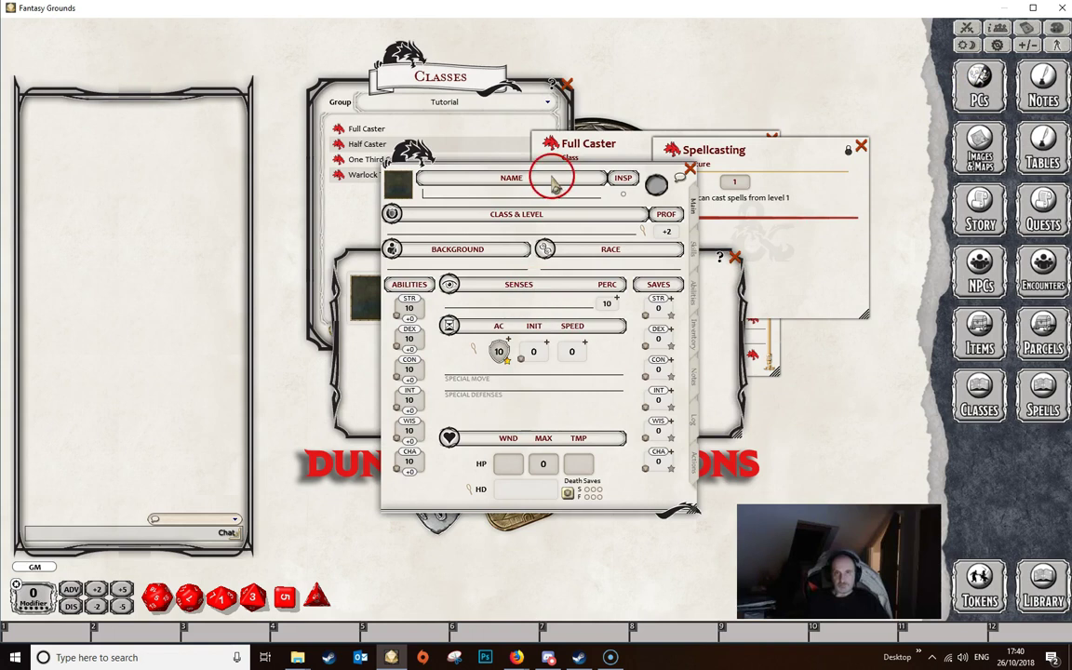
pyautogui.click(777, 136)
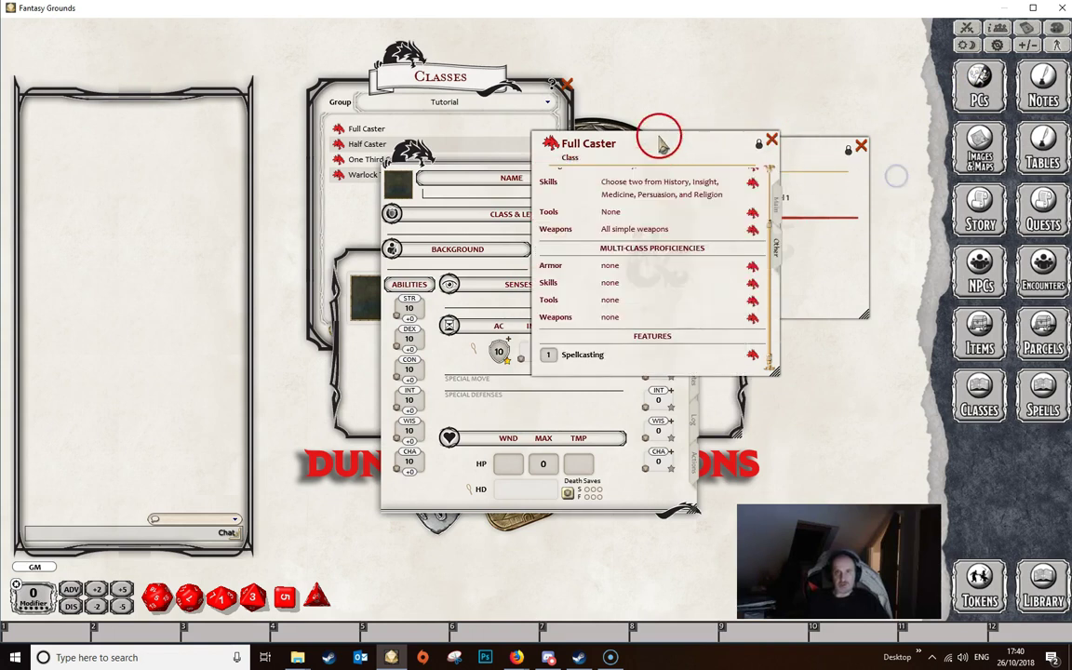
pyautogui.moveTo(660, 137); pyautogui.dragTo(821, 135)
pyautogui.moveTo(709, 141); pyautogui.dragTo(419, 216)
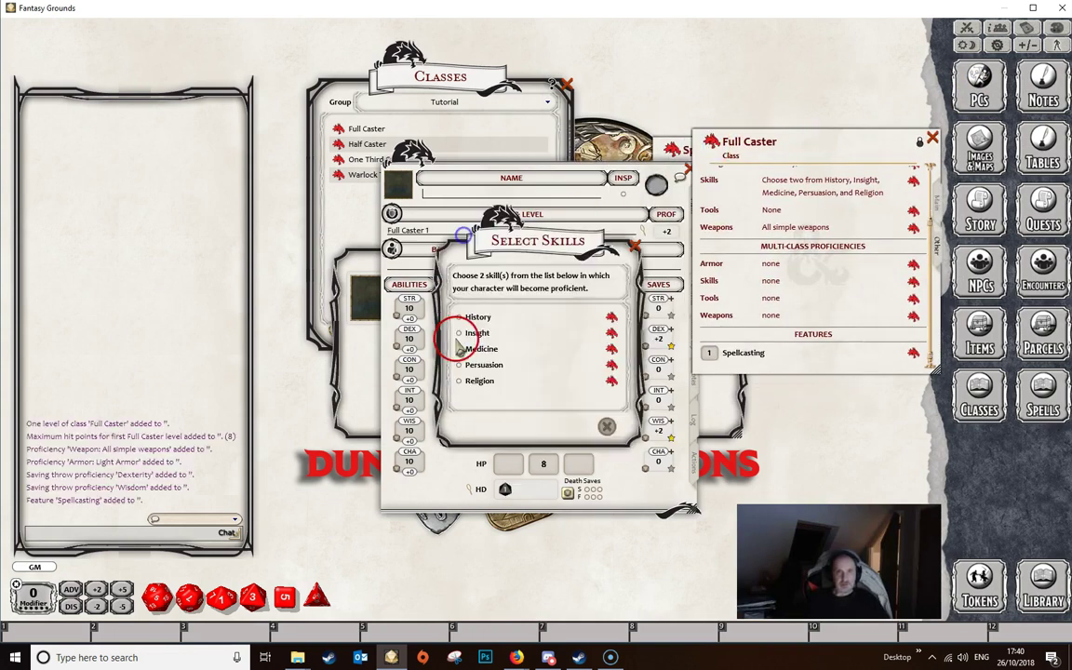
# Step: Choose History and Insight as the Full Caster character's proficient skills and show its spell slots
pyautogui.click(468, 316)
pyautogui.click(475, 333)
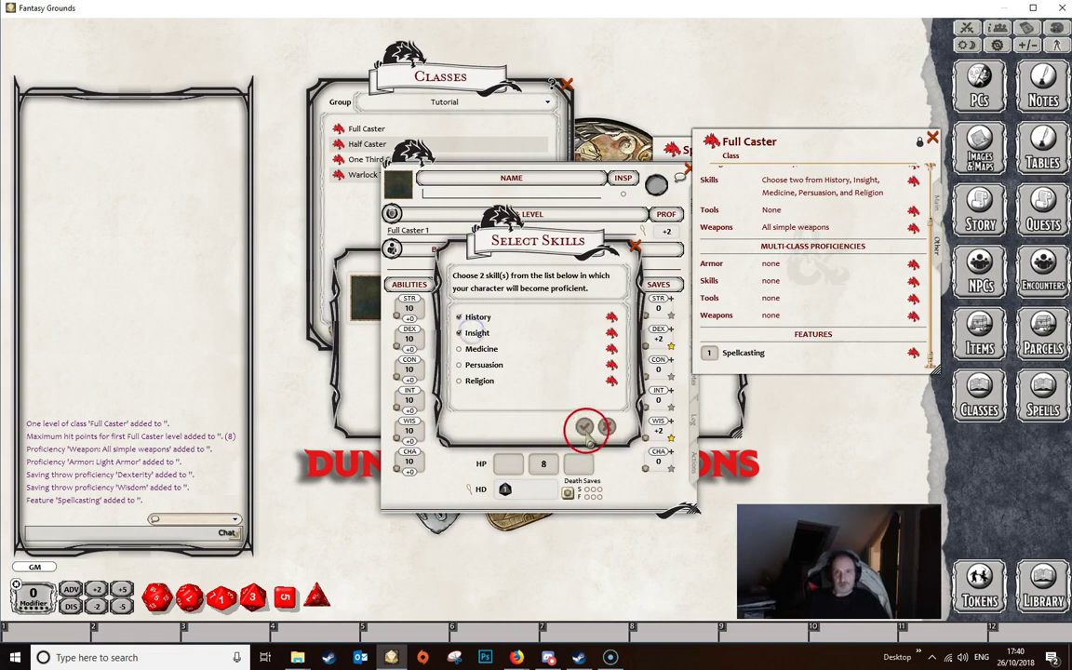
pyautogui.click(606, 426)
pyautogui.moveTo(616, 175); pyautogui.dragTo(548, 177)
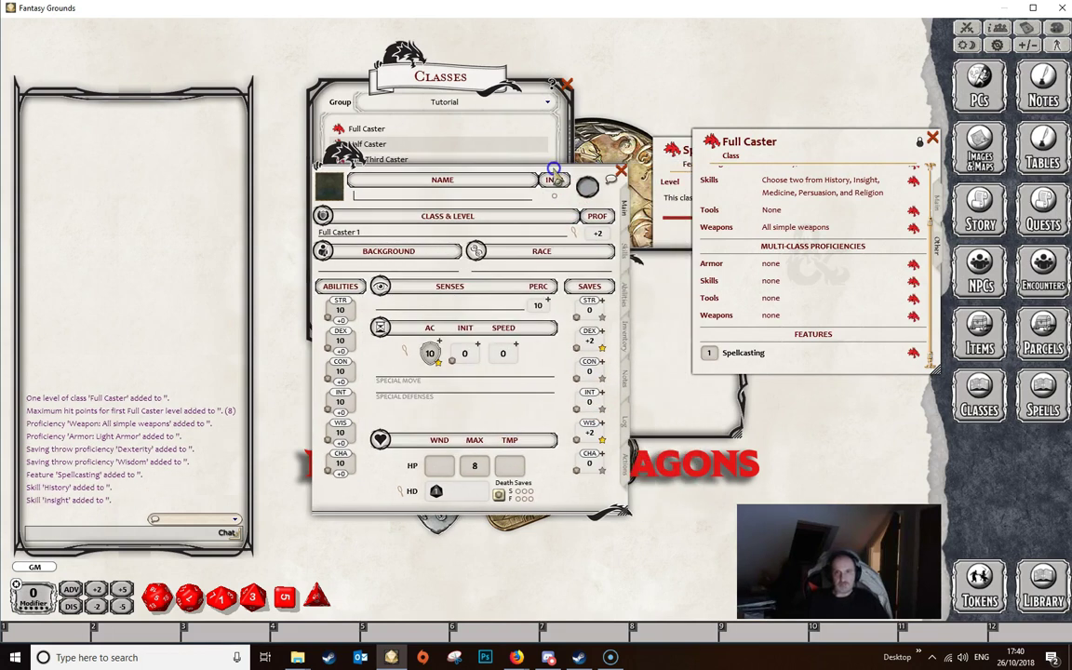
pyautogui.click(618, 464)
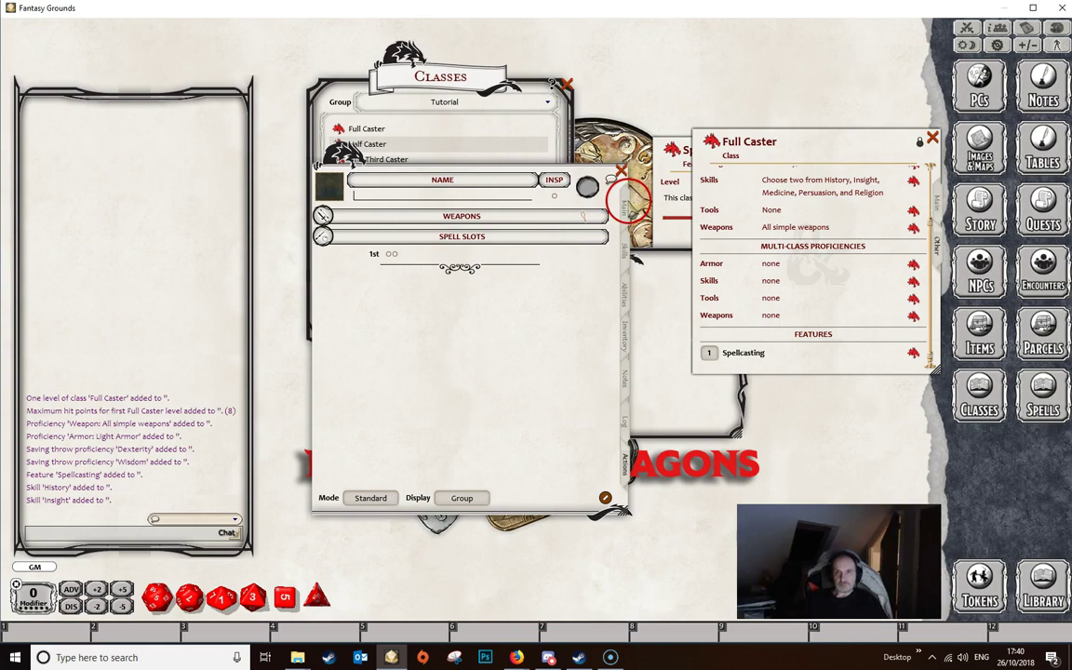
# Step: Add a second Full Caster level to the character and check its spell slots
pyautogui.click(626, 200)
pyautogui.moveTo(712, 142); pyautogui.dragTo(368, 232)
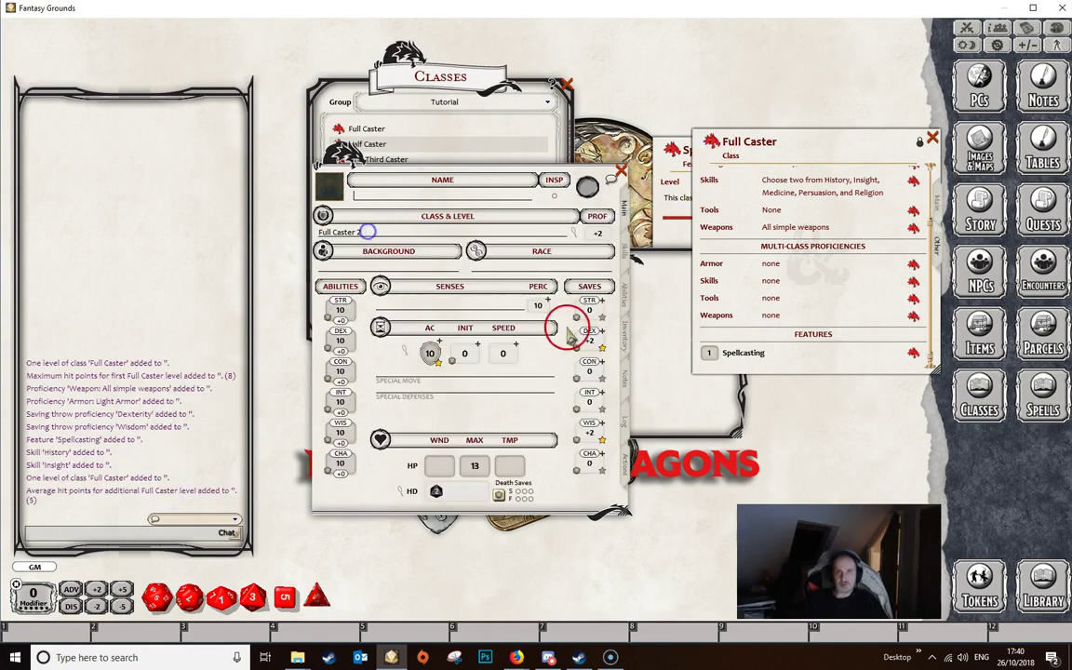
pyautogui.click(621, 459)
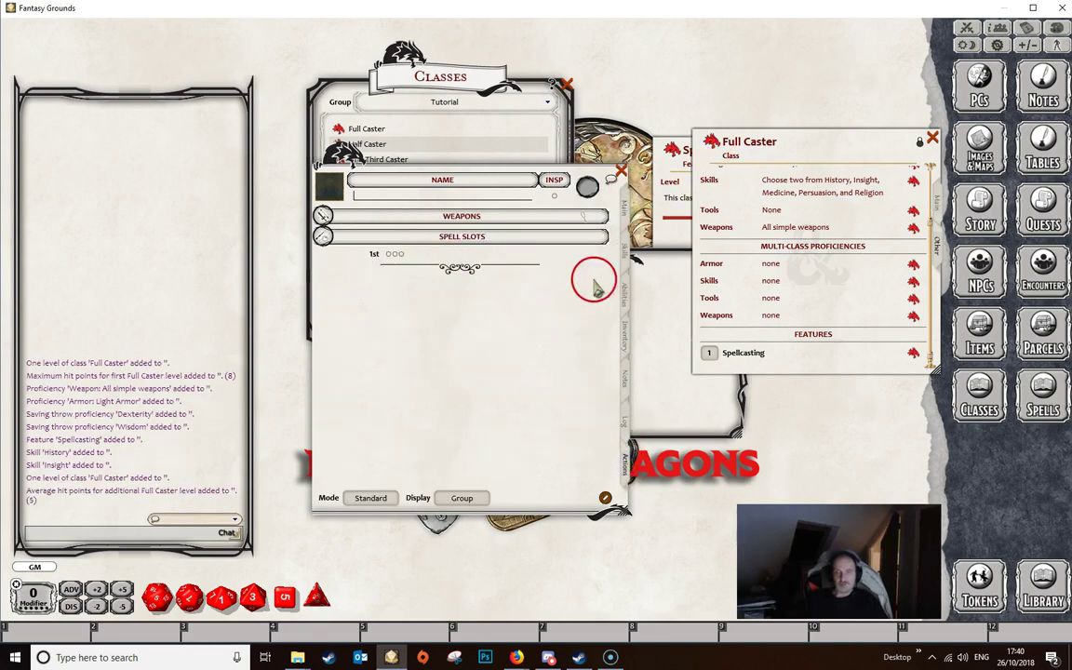
# Step: Add a third Full Caster level to the character and inspect its 1st and 2nd level spell slots
pyautogui.click(623, 200)
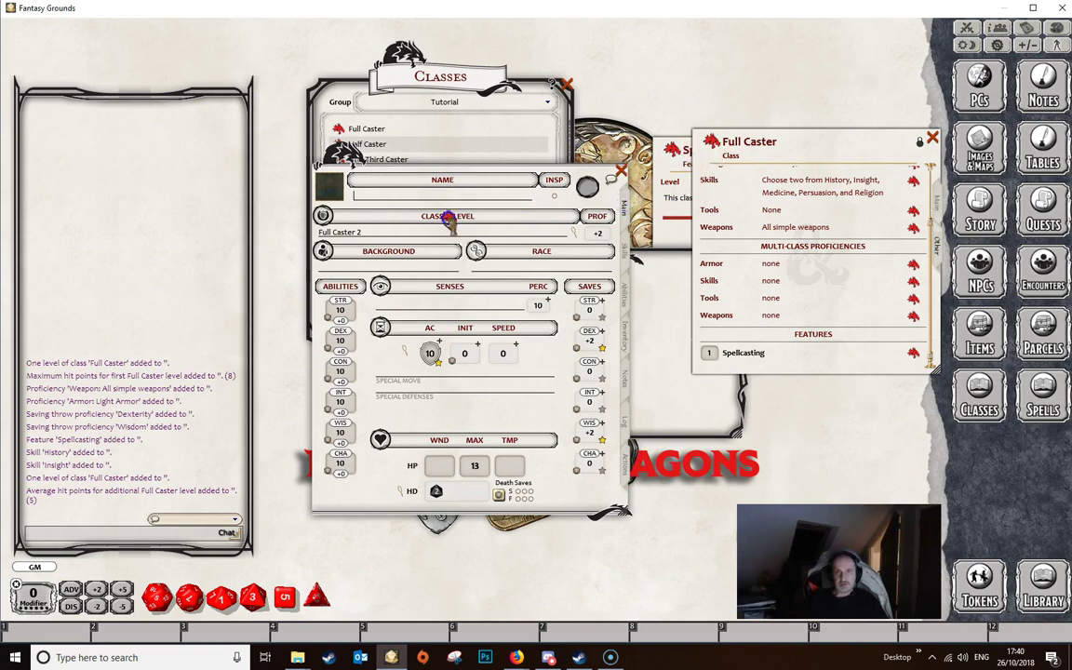
pyautogui.moveTo(448, 220); pyautogui.dragTo(447, 219)
pyautogui.click(624, 459)
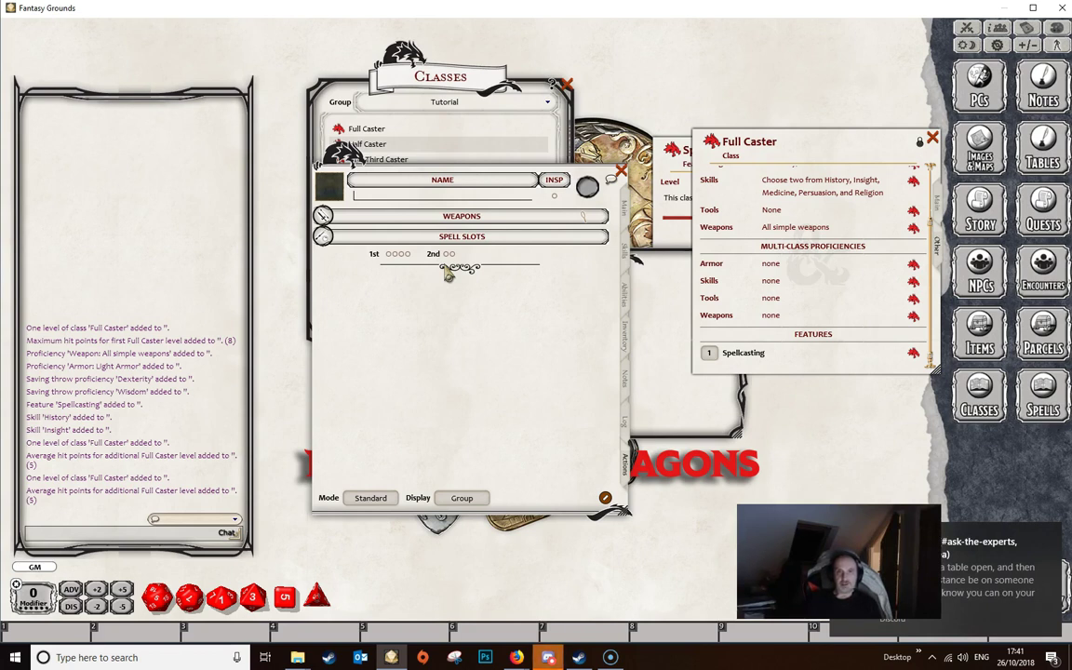
pyautogui.click(401, 261)
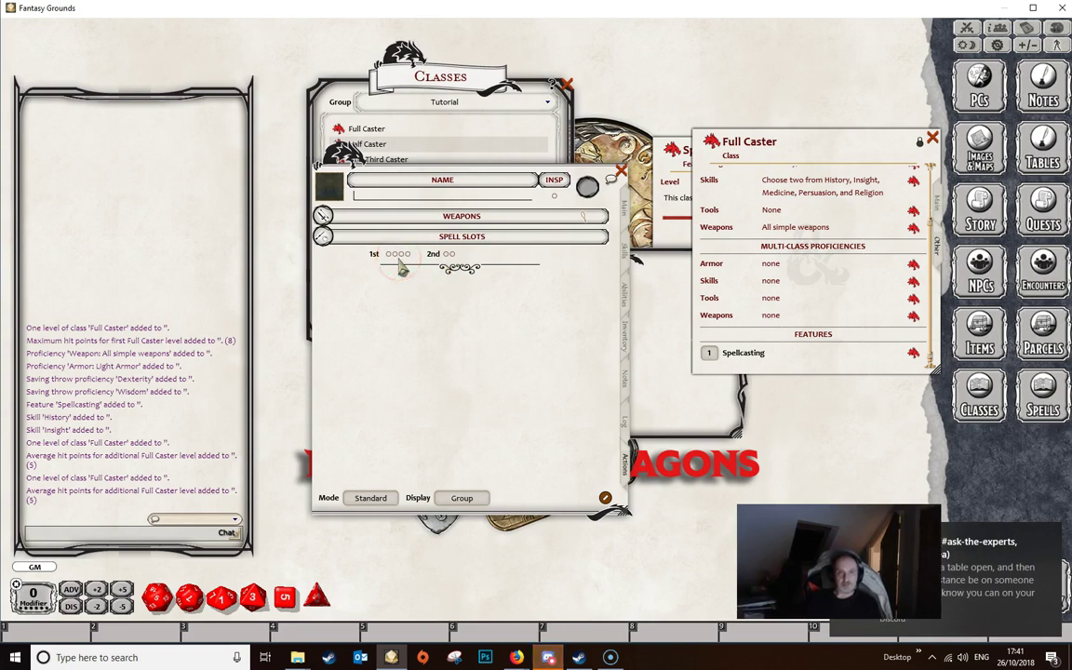
pyautogui.click(437, 269)
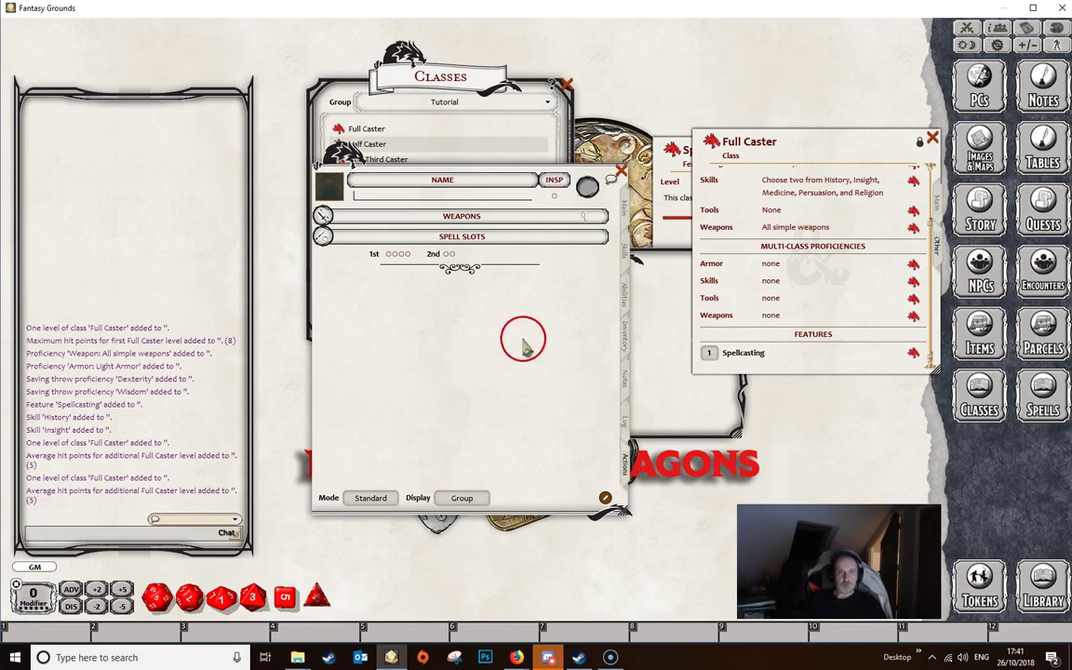
# Step: Close the character sheet, the Full Caster class and its Spellcasting feature
pyautogui.click(619, 173)
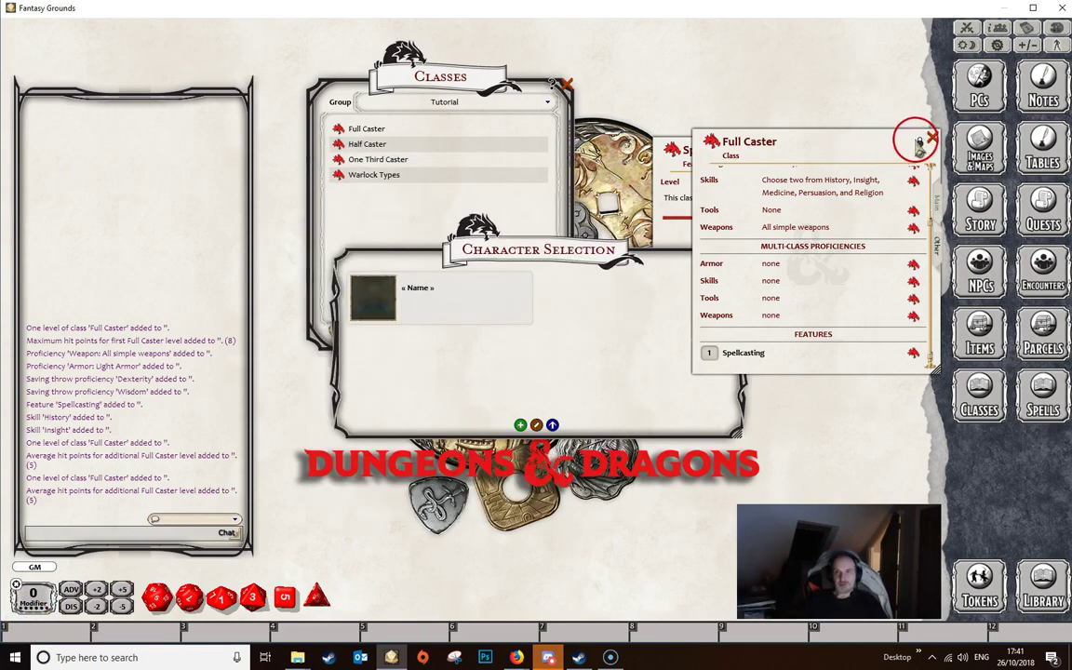
pyautogui.click(933, 138)
pyautogui.click(861, 149)
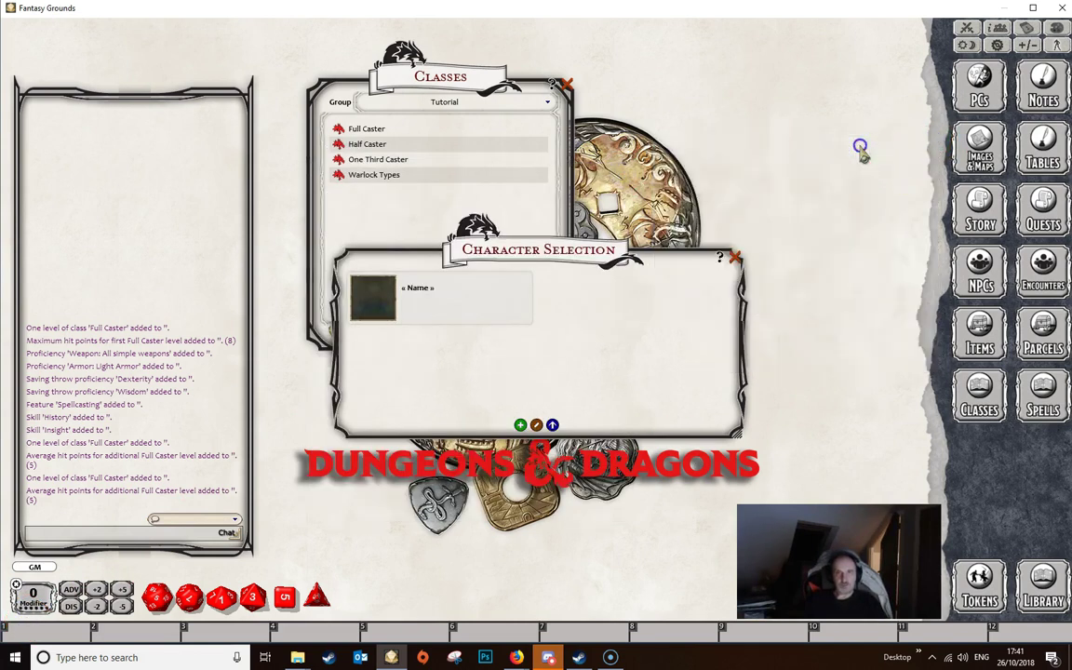
# Step: Open the Half Caster class beside the class list and show its proficiencies and features
pyautogui.click(361, 143)
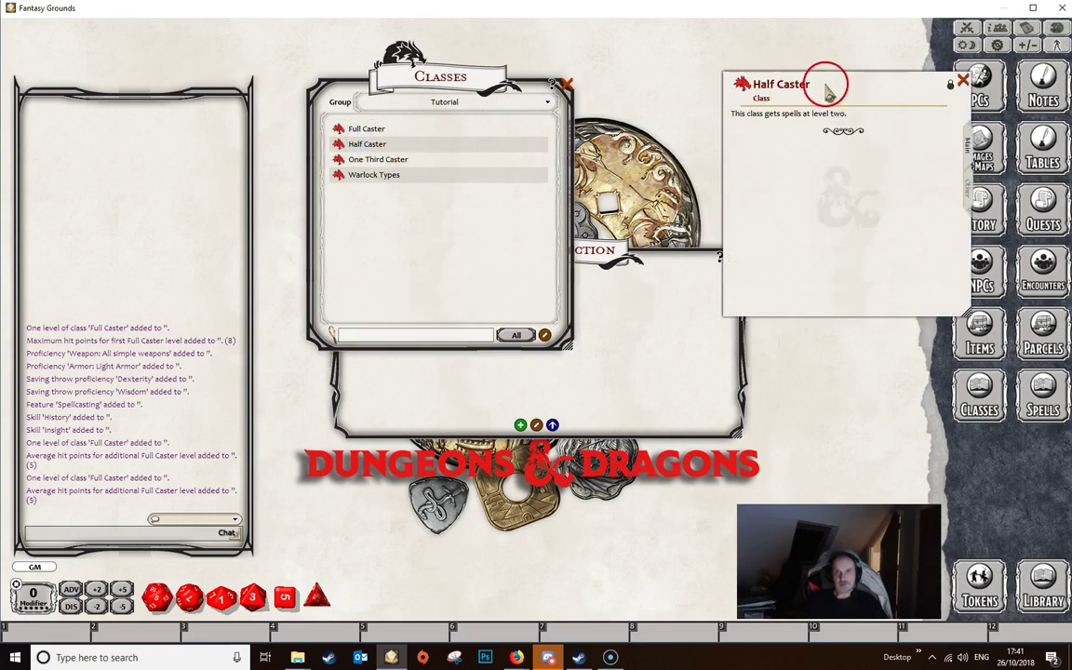
pyautogui.moveTo(826, 84); pyautogui.dragTo(693, 97)
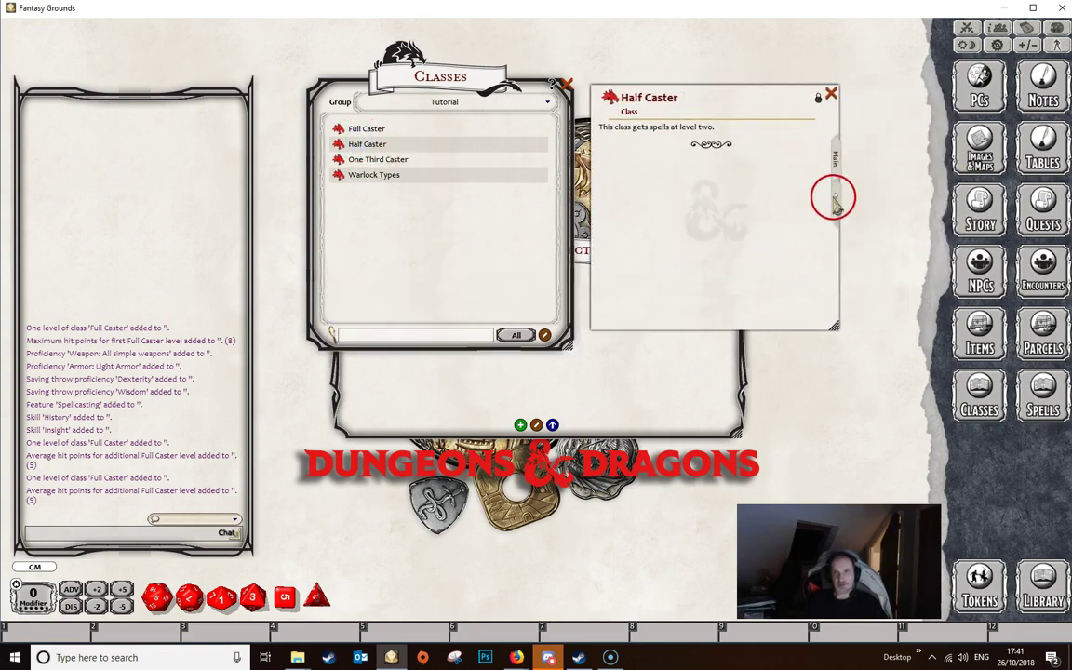
pyautogui.click(834, 200)
# Step: Read the level and description of the Half Caster's Spellcasting feature, then close the feature
pyautogui.scroll(-2, 827, 186)
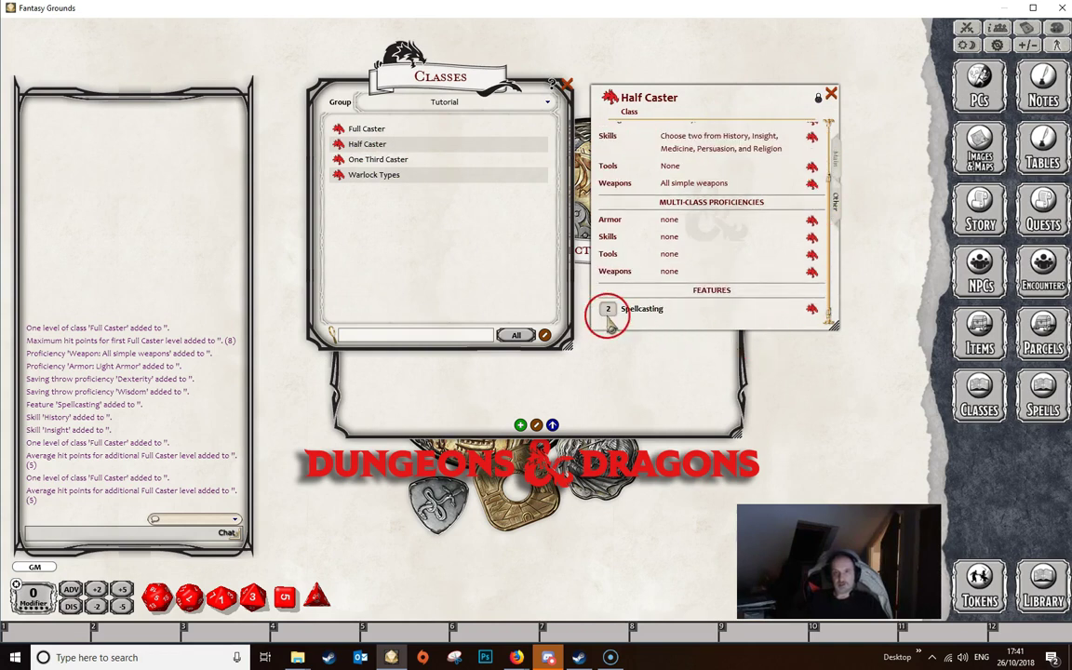
pyautogui.click(801, 325)
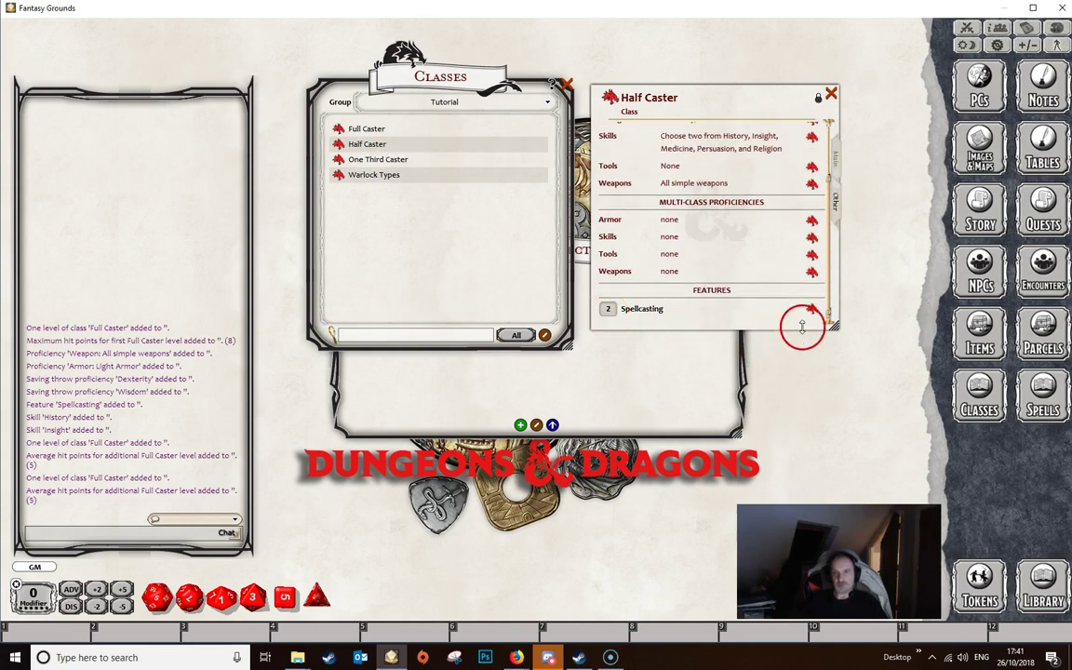
pyautogui.click(813, 313)
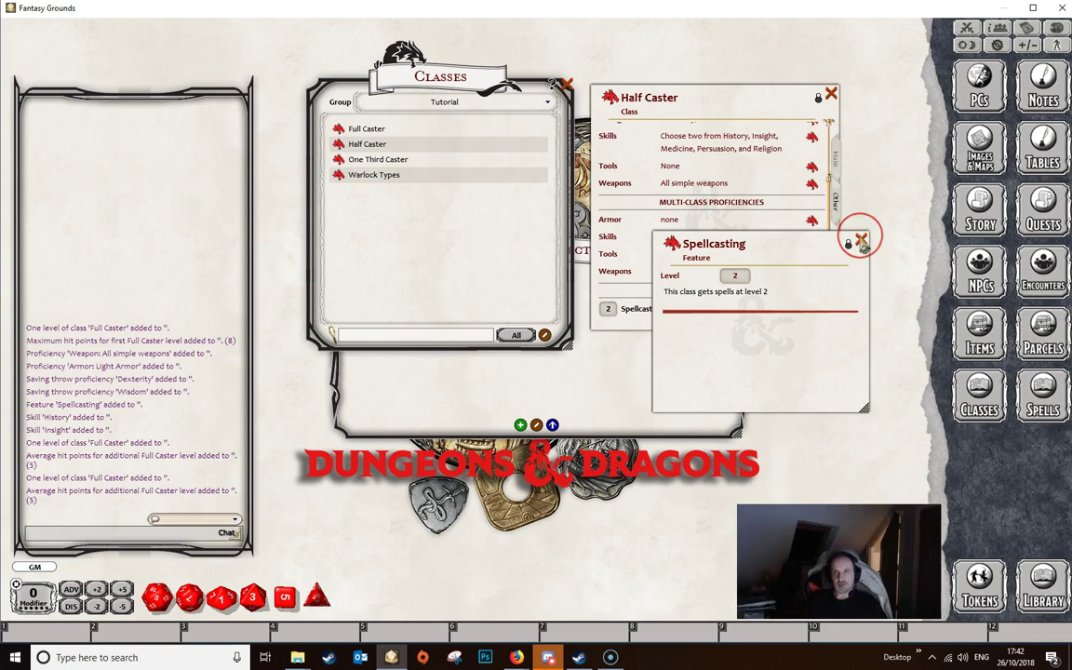
pyautogui.click(861, 242)
# Step: Create another player character and add the Half Caster class to its class and level
pyautogui.click(692, 370)
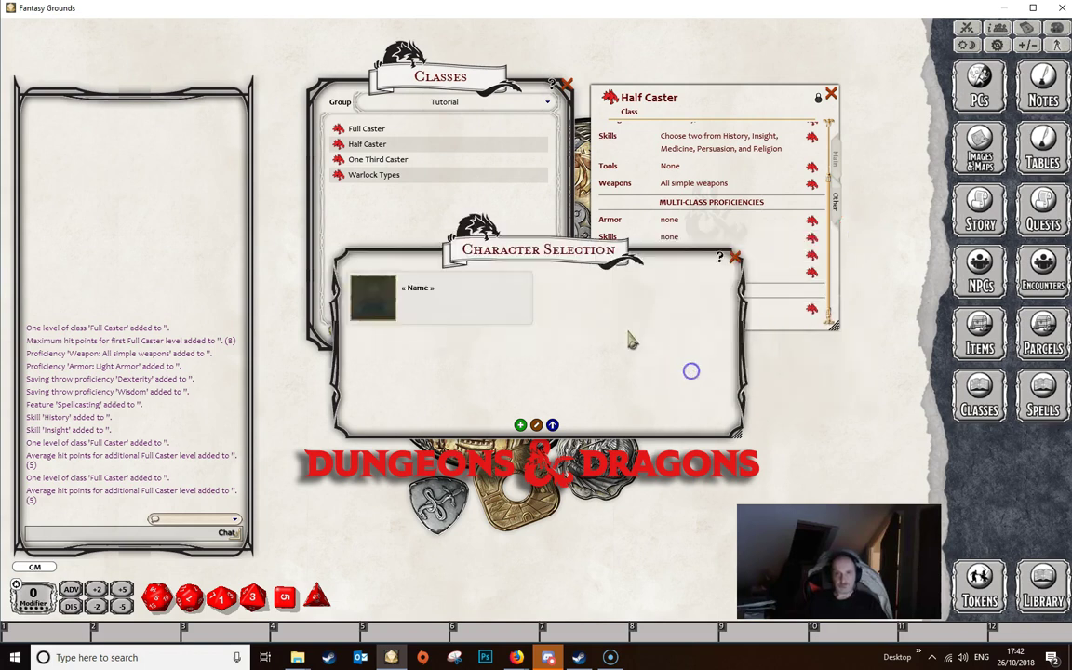
pyautogui.click(520, 424)
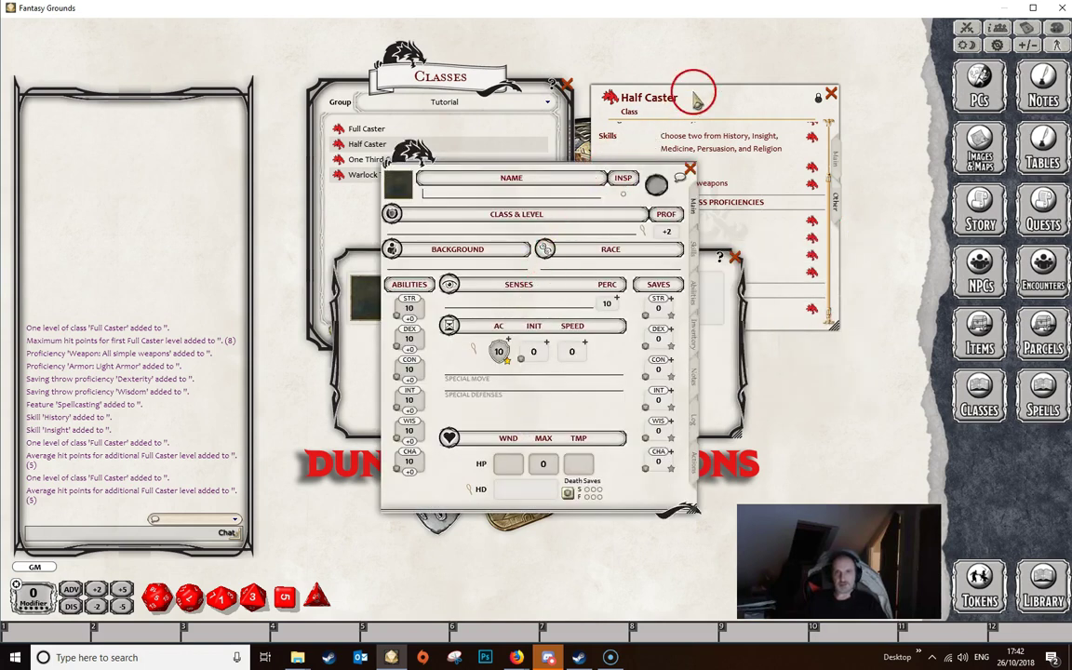
pyautogui.moveTo(696, 90); pyautogui.dragTo(814, 72)
pyautogui.moveTo(735, 93); pyautogui.dragTo(439, 210)
# Step: Choose History and Insight as the Half Caster character's proficient skills and check its actions for spell slots
pyautogui.click(476, 333)
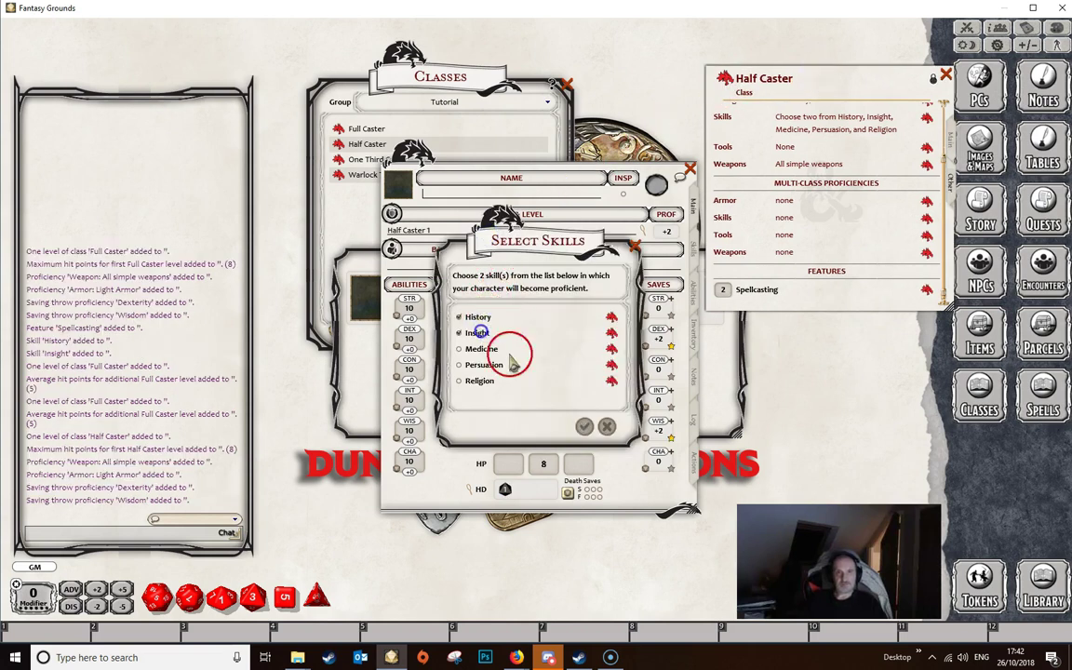
pyautogui.click(606, 426)
pyautogui.click(694, 462)
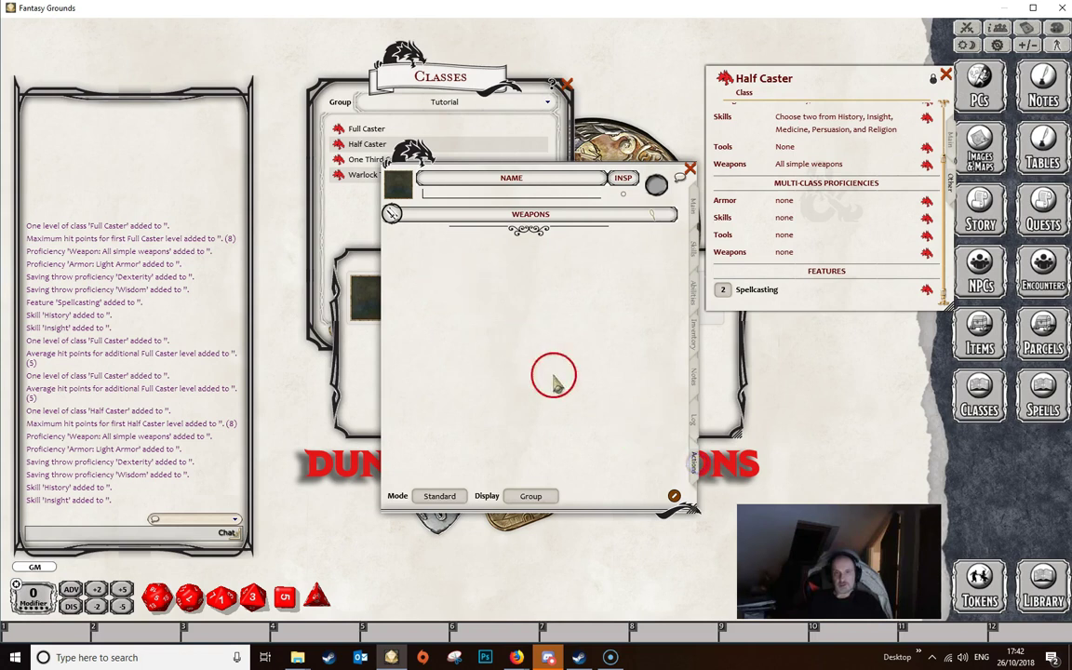
# Step: Add a second Half Caster level to the character and show its spell slots in Preparation mode
pyautogui.click(694, 208)
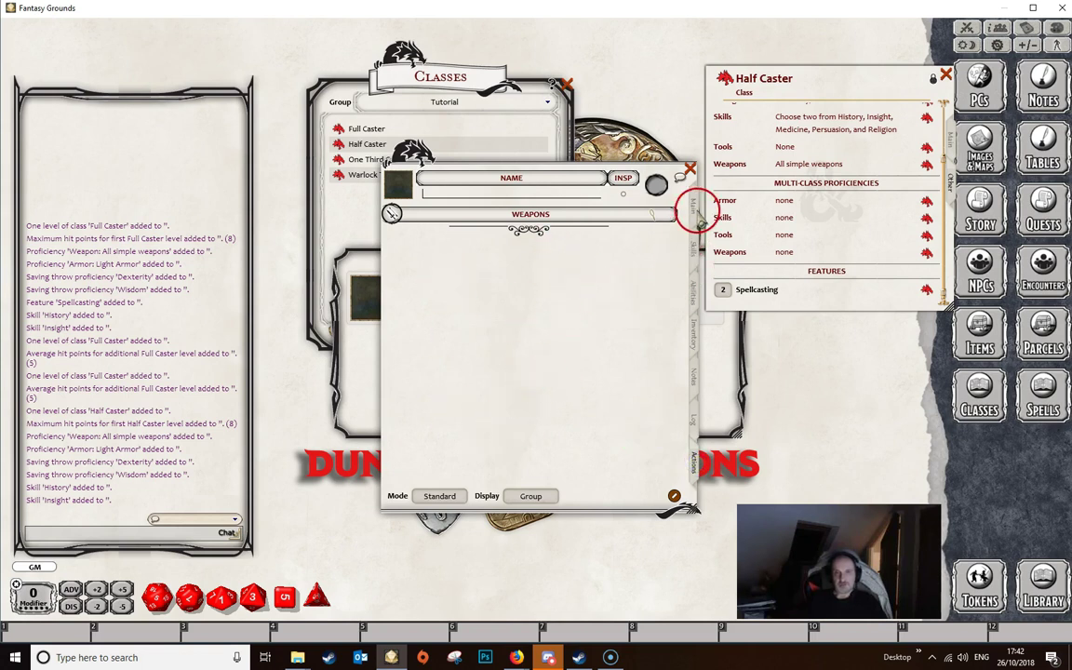
pyautogui.moveTo(724, 79); pyautogui.dragTo(451, 216)
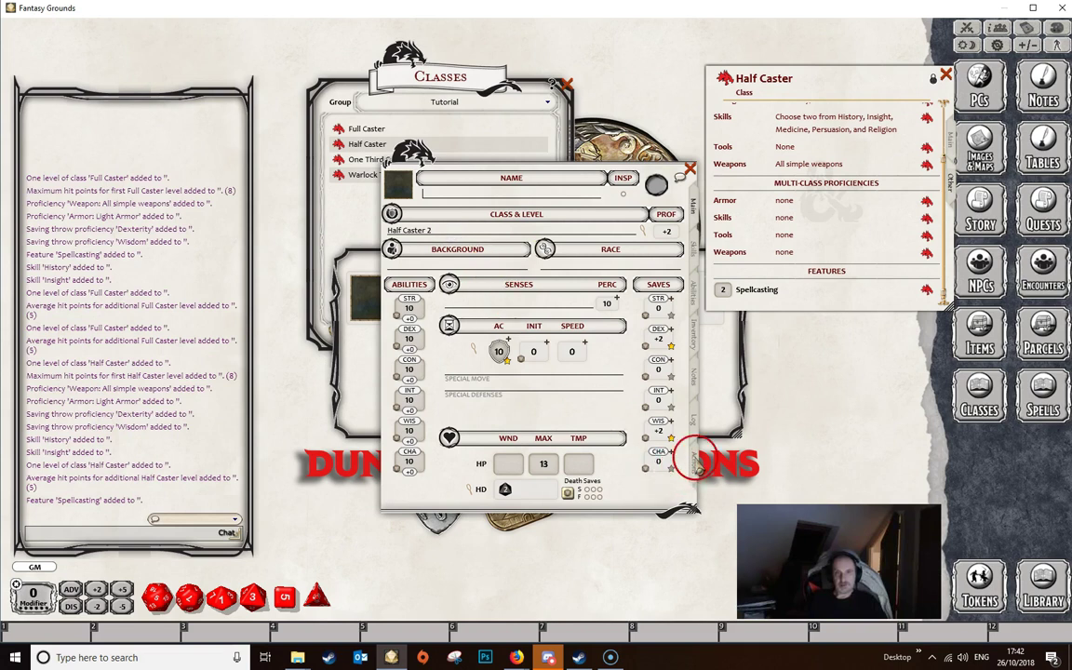
pyautogui.click(694, 462)
pyautogui.click(439, 496)
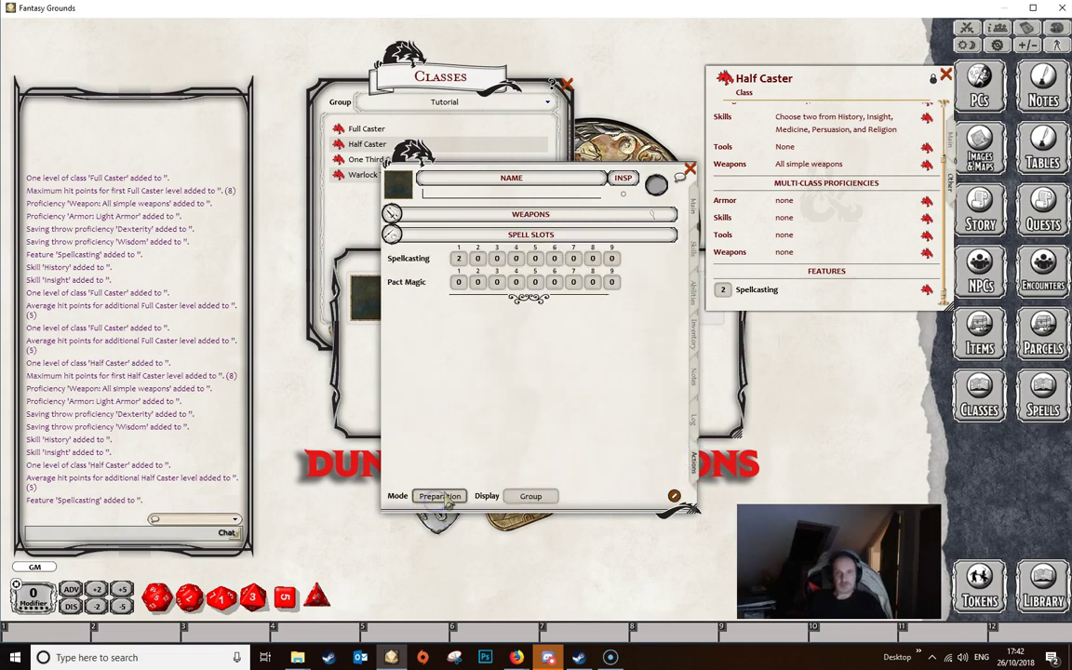
# Step: Add a third Half Caster level, check the spell slots in Combat mode, and close the character and the class
pyautogui.click(439, 496)
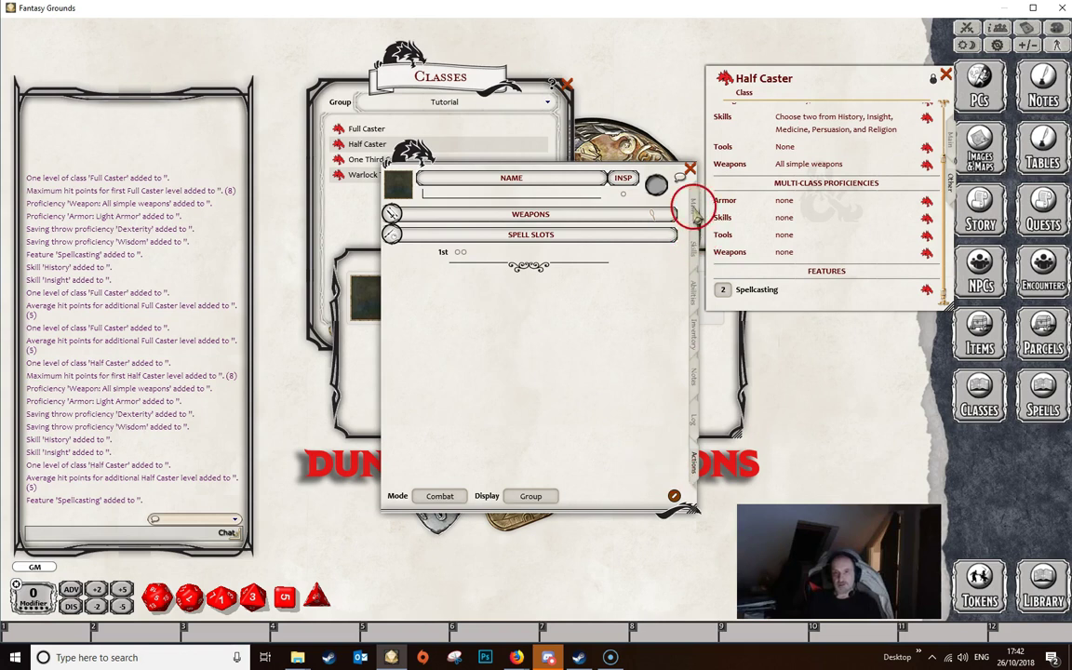
pyautogui.click(694, 212)
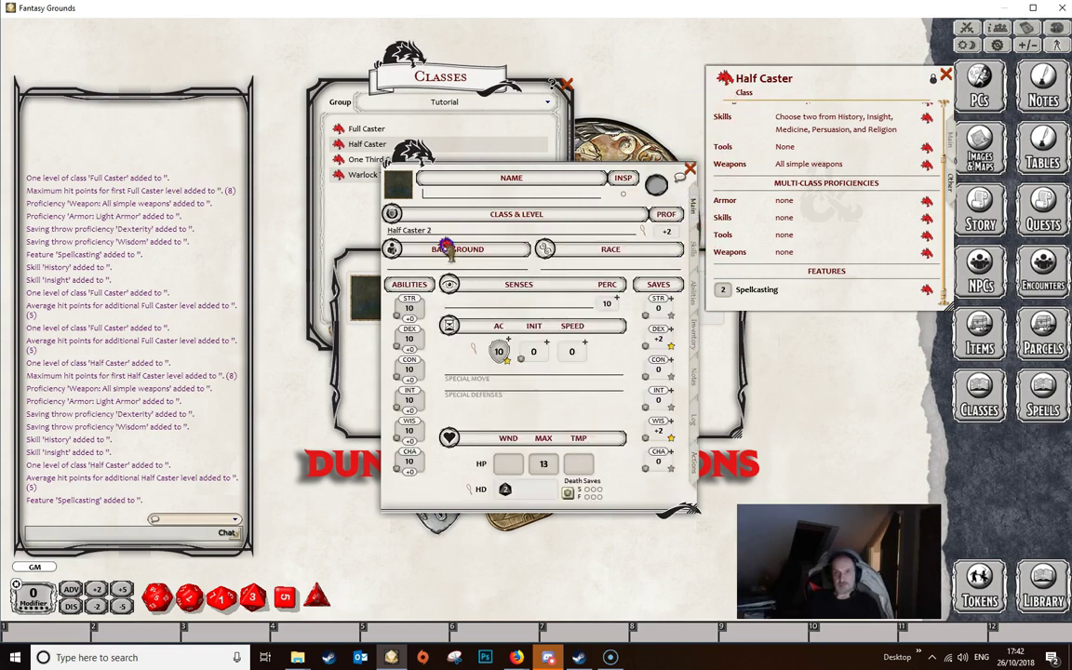
pyautogui.click(693, 461)
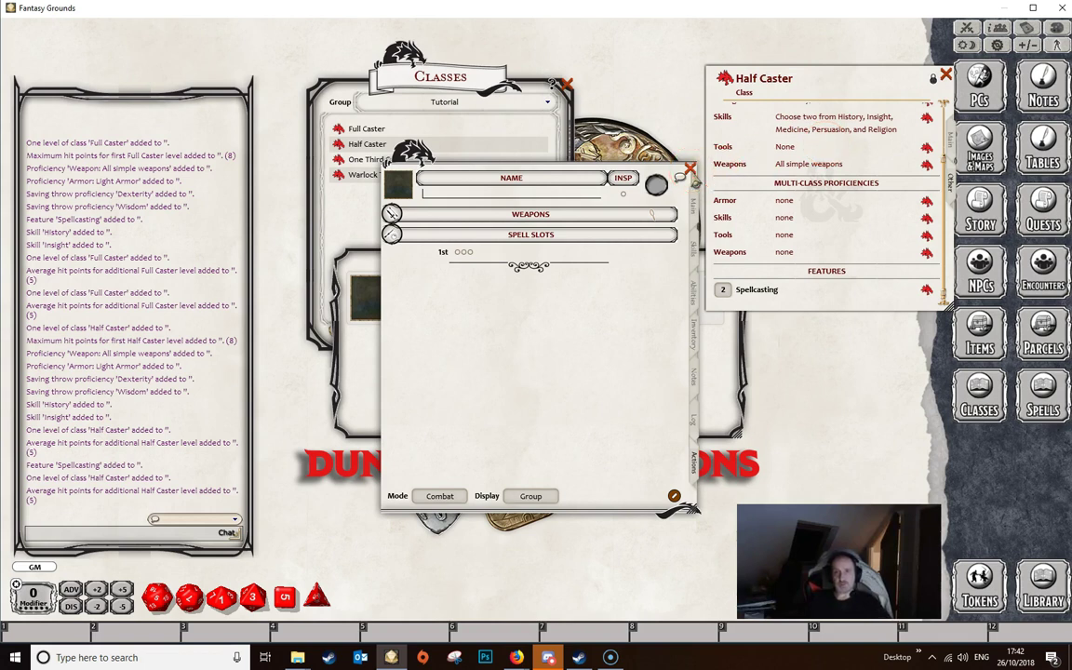
pyautogui.click(689, 170)
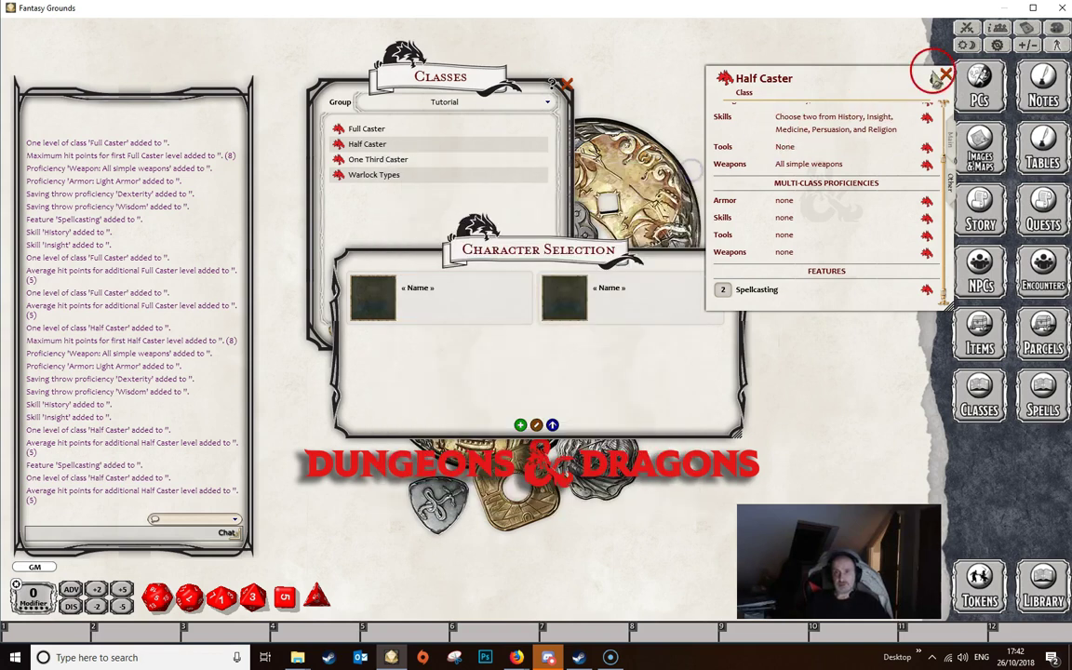
pyautogui.click(944, 75)
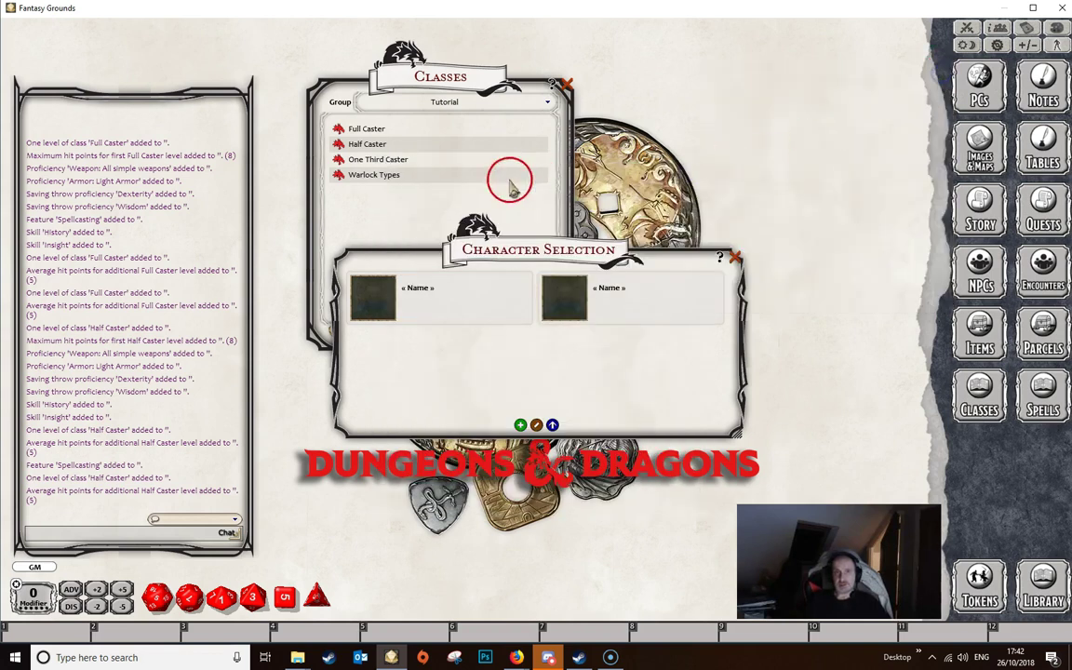
# Step: Open the One Third Caster class beside the character selection and review its proficiencies, features and specializations
pyautogui.click(378, 160)
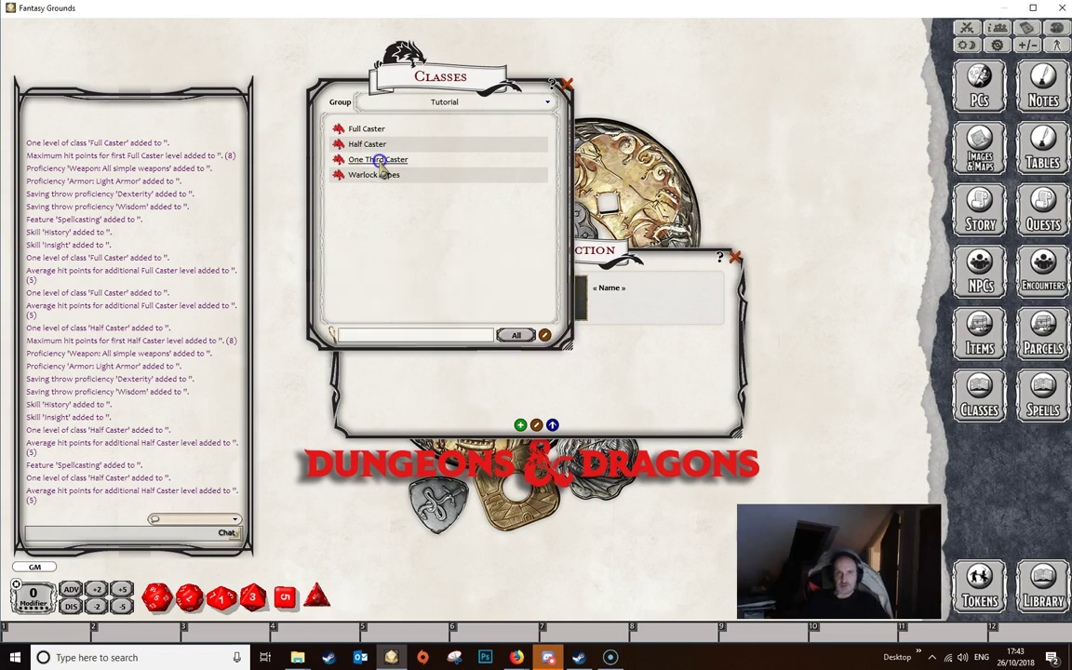
pyautogui.click(617, 400)
pyautogui.moveTo(605, 265); pyautogui.dragTo(524, 268)
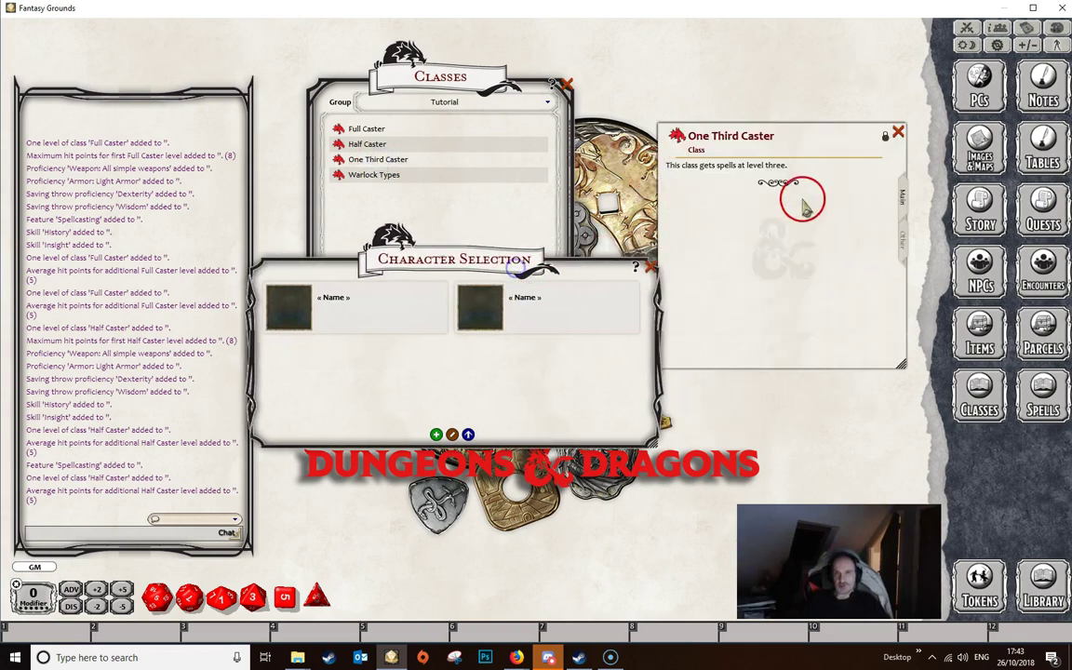
pyautogui.moveTo(801, 121); pyautogui.dragTo(717, 106)
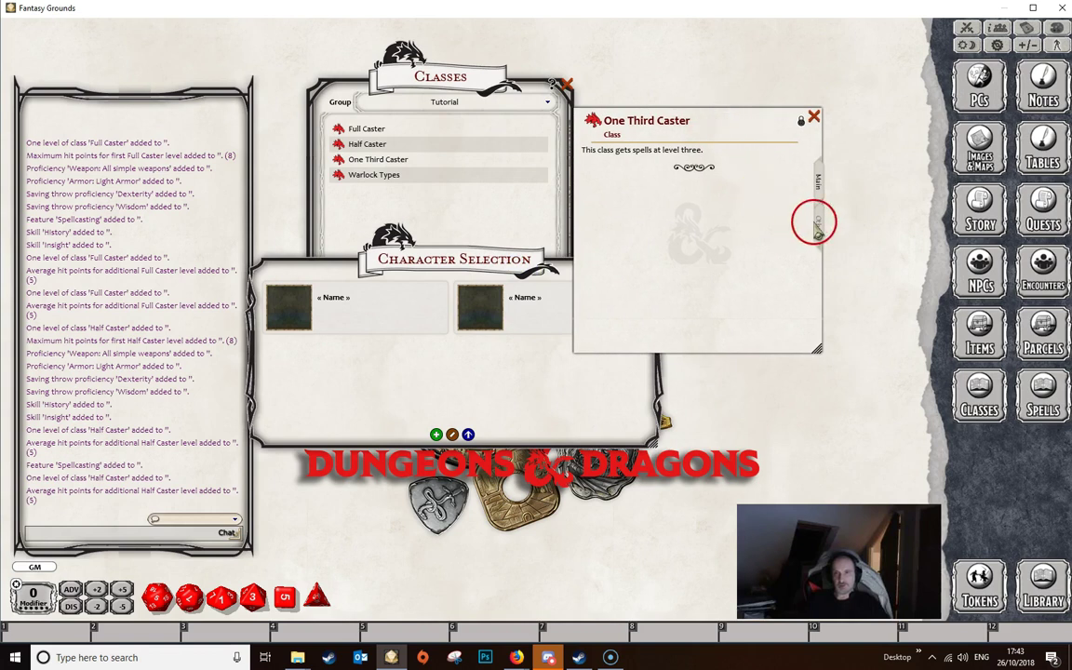
pyautogui.click(816, 226)
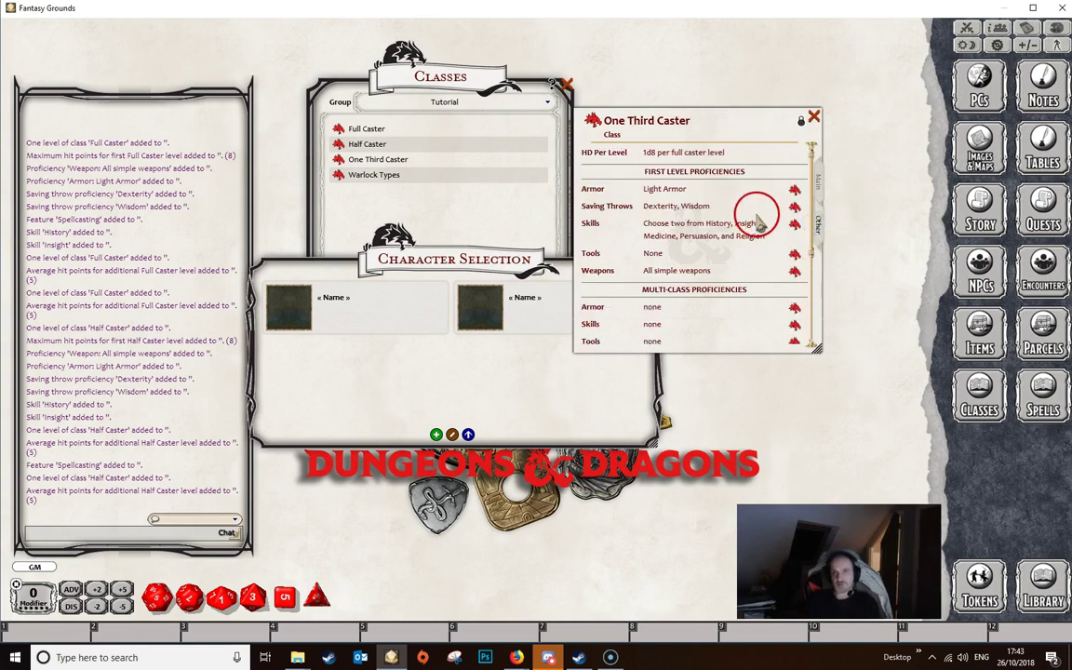
pyautogui.scroll(-2, 744, 177)
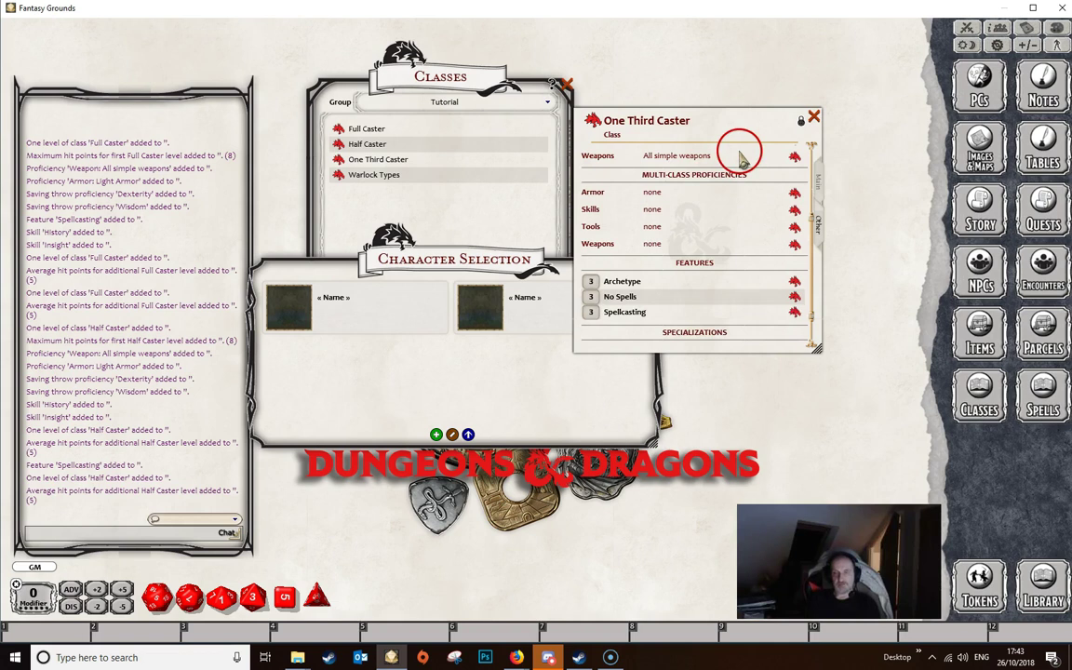
pyautogui.scroll(-2, 740, 172)
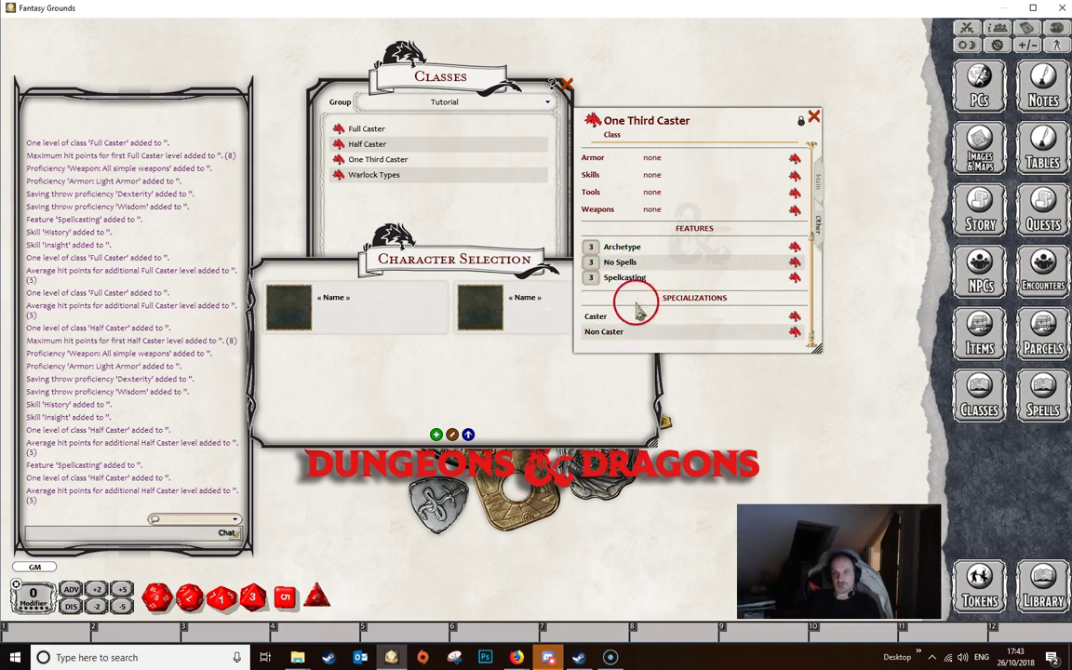
# Step: Read the One Third Caster's Spellcasting and No Spells features, including the specialization each requires, and close them
pyautogui.click(794, 278)
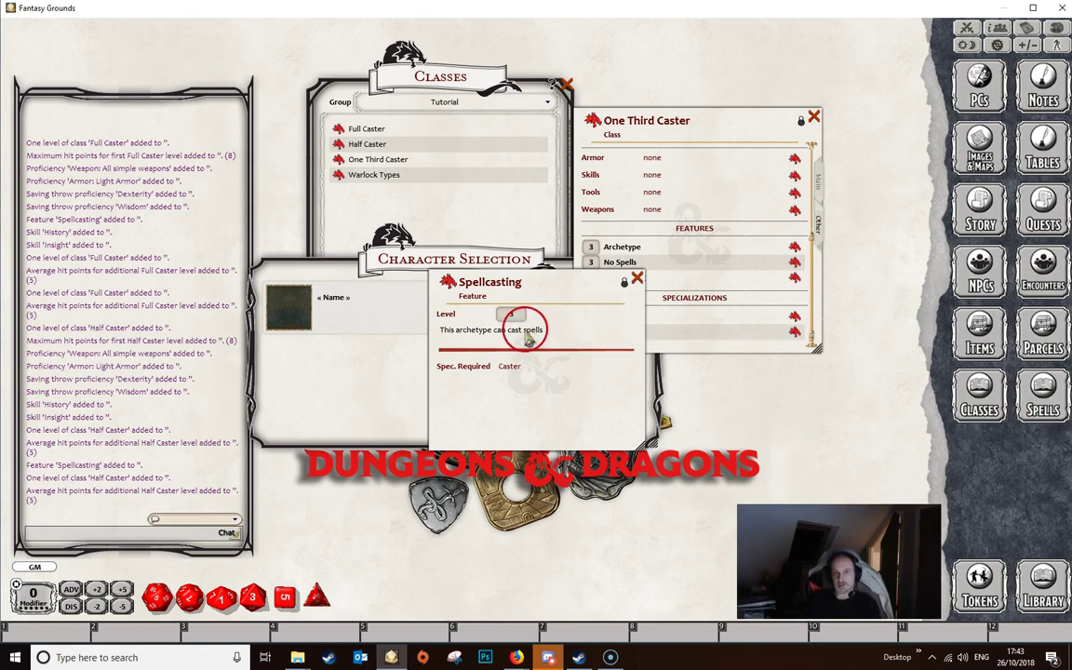
pyautogui.click(636, 279)
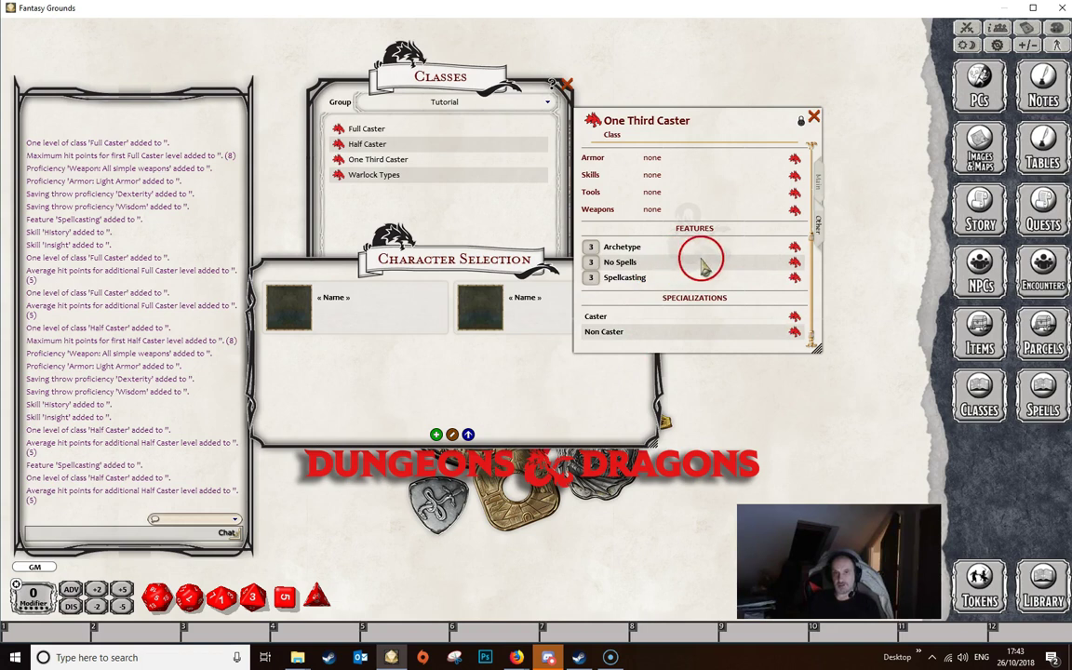
pyautogui.click(794, 263)
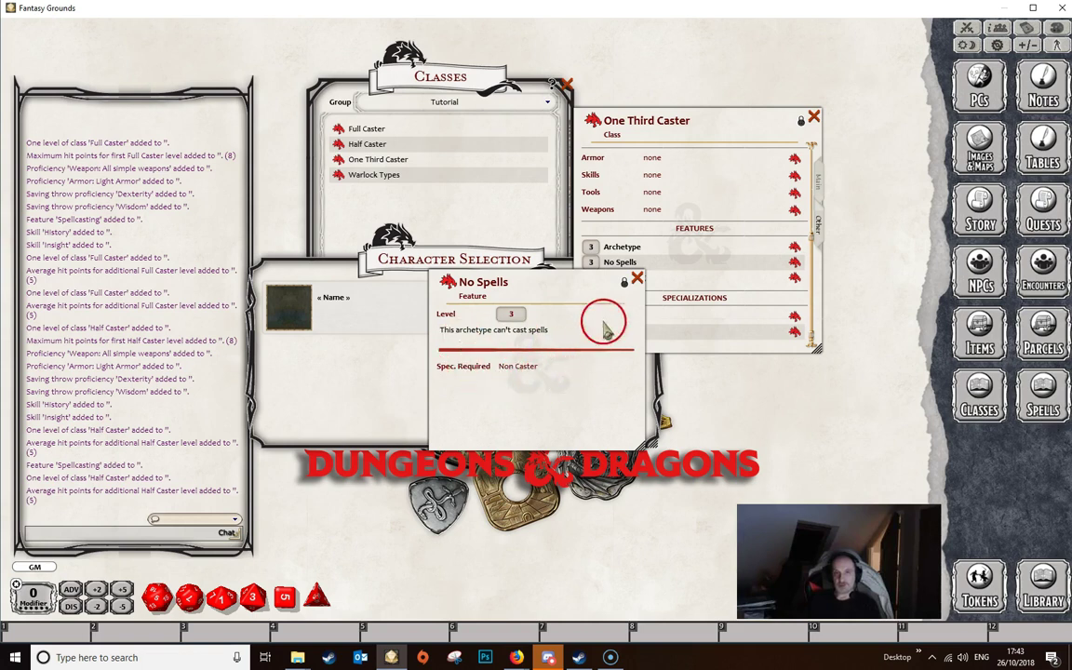
pyautogui.click(637, 280)
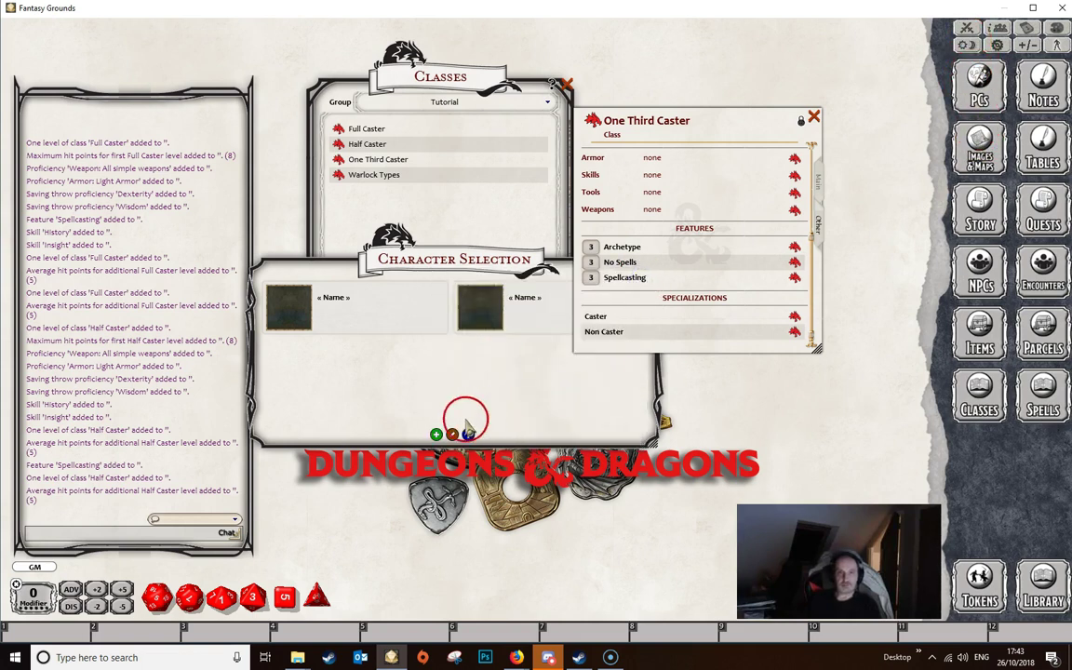
# Step: Create another player character, add the One Third Caster class to it, and choose History and Insight as its proficient skills
pyautogui.click(435, 435)
pyautogui.moveTo(512, 156); pyautogui.dragTo(411, 217)
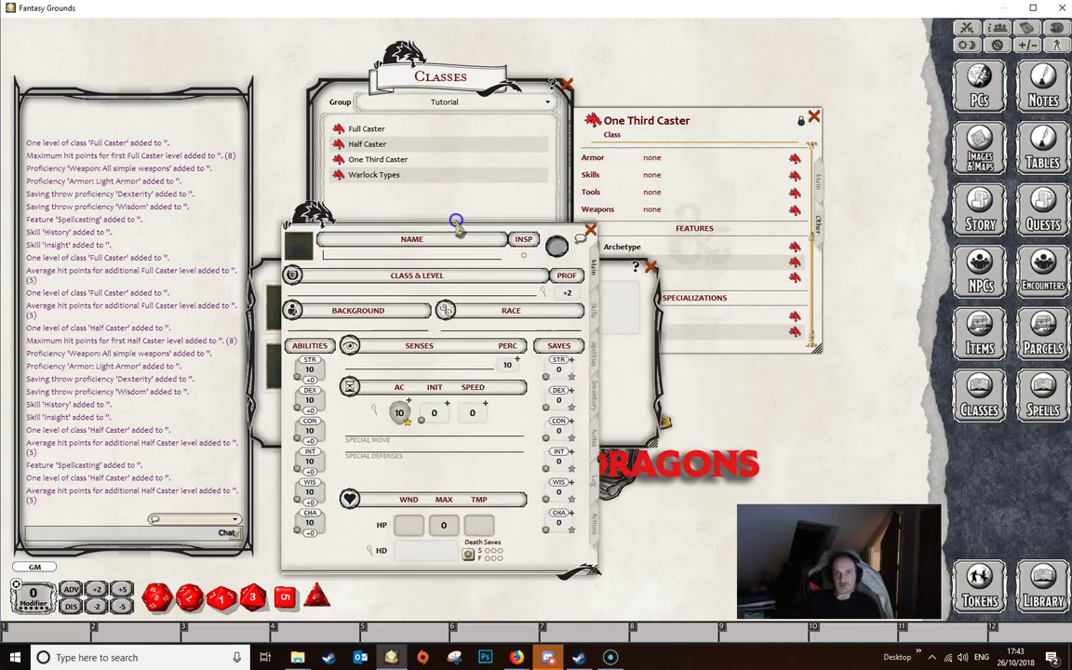
pyautogui.moveTo(704, 111); pyautogui.dragTo(755, 104)
pyautogui.moveTo(479, 259); pyautogui.dragTo(363, 270)
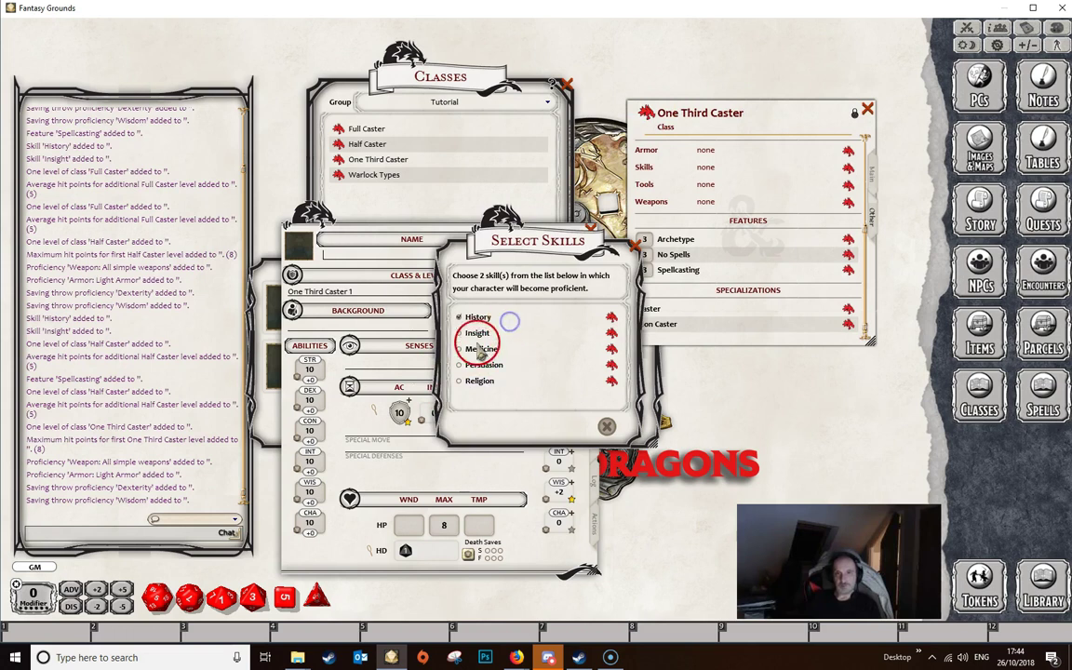
pyautogui.click(607, 427)
# Step: Raise the character to One Third Caster level 3, checking its actions for spell slots at level 2, and choose the Caster archetype
pyautogui.click(644, 116)
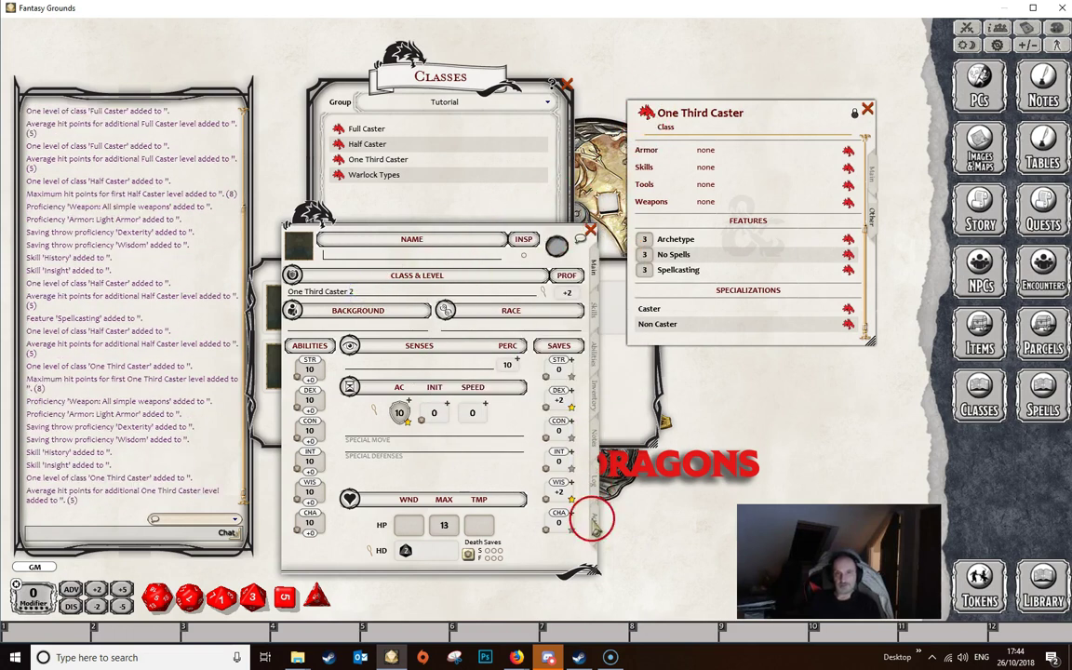
pyautogui.click(593, 523)
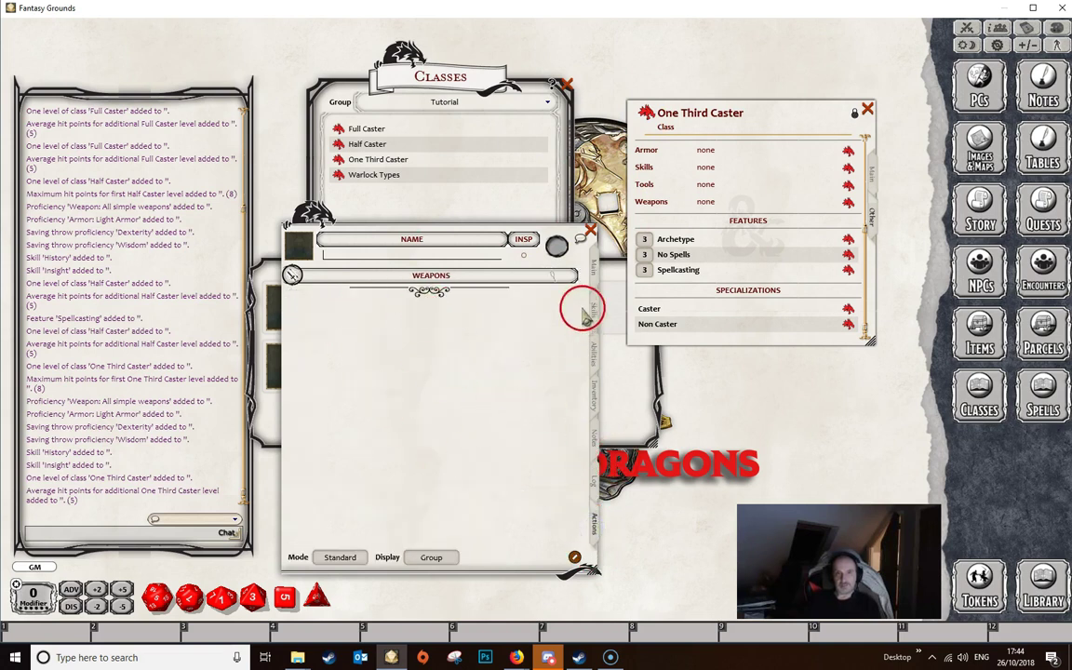
pyautogui.click(593, 253)
pyautogui.click(649, 110)
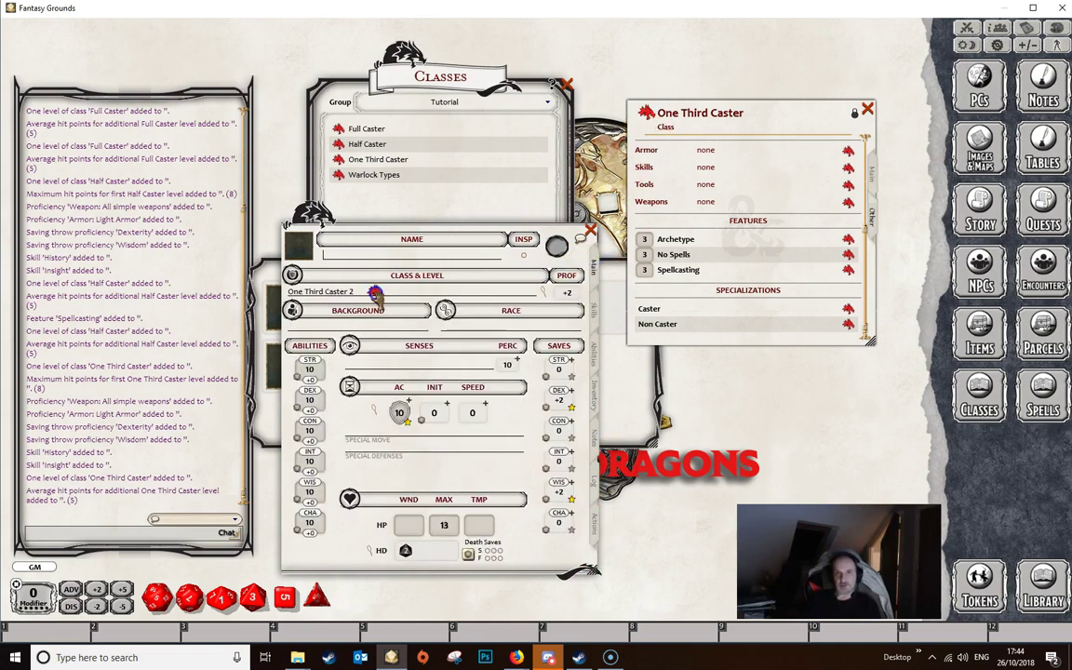
pyautogui.moveTo(373, 294); pyautogui.dragTo(374, 295)
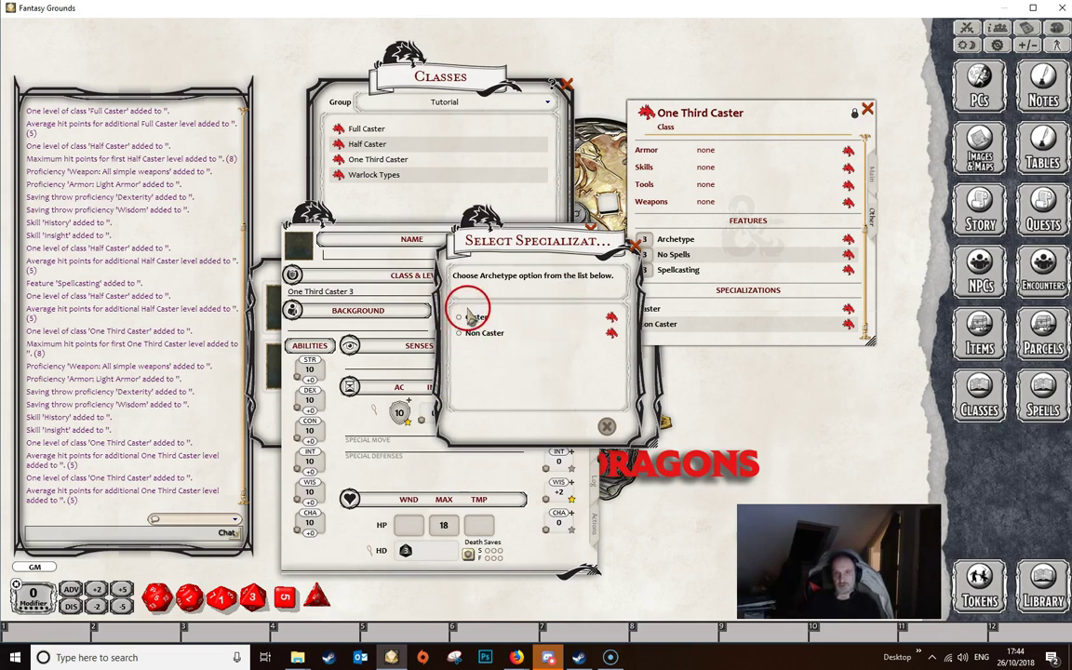
pyautogui.click(584, 426)
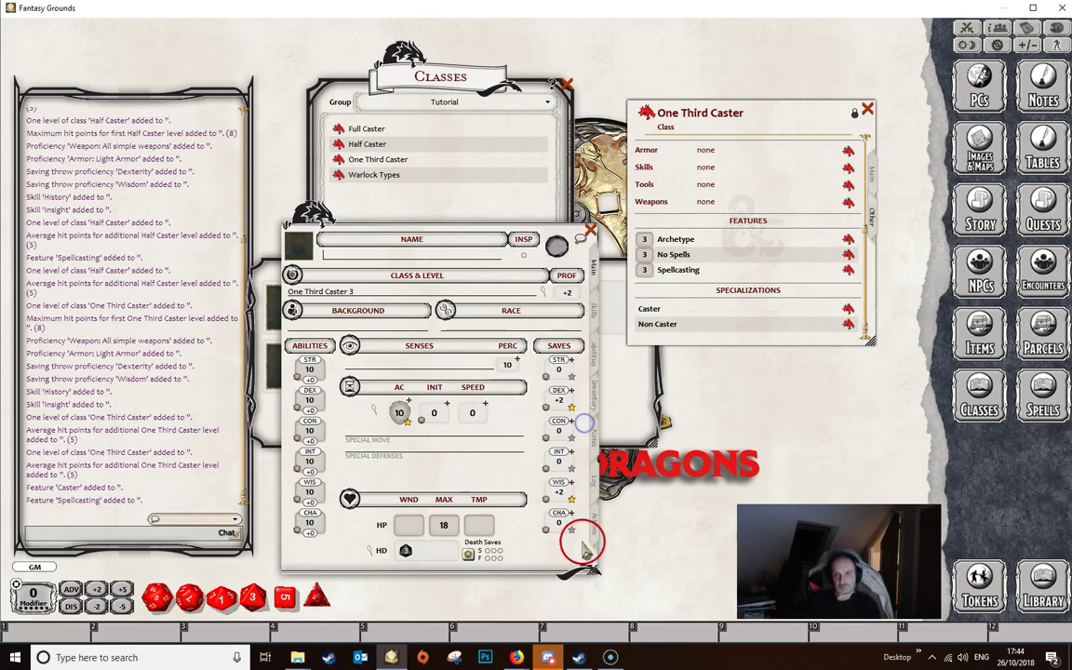
# Step: Show the level 3 One Third Caster's actions in Combat mode and check its first-level spell slots
pyautogui.click(594, 525)
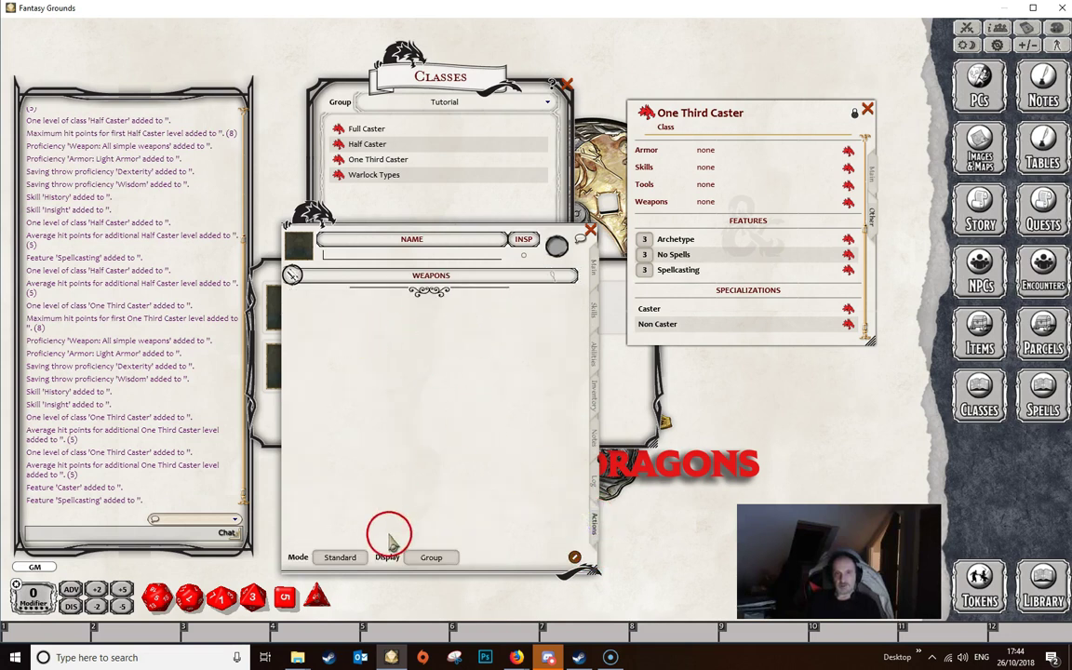
pyautogui.click(343, 557)
pyautogui.click(350, 562)
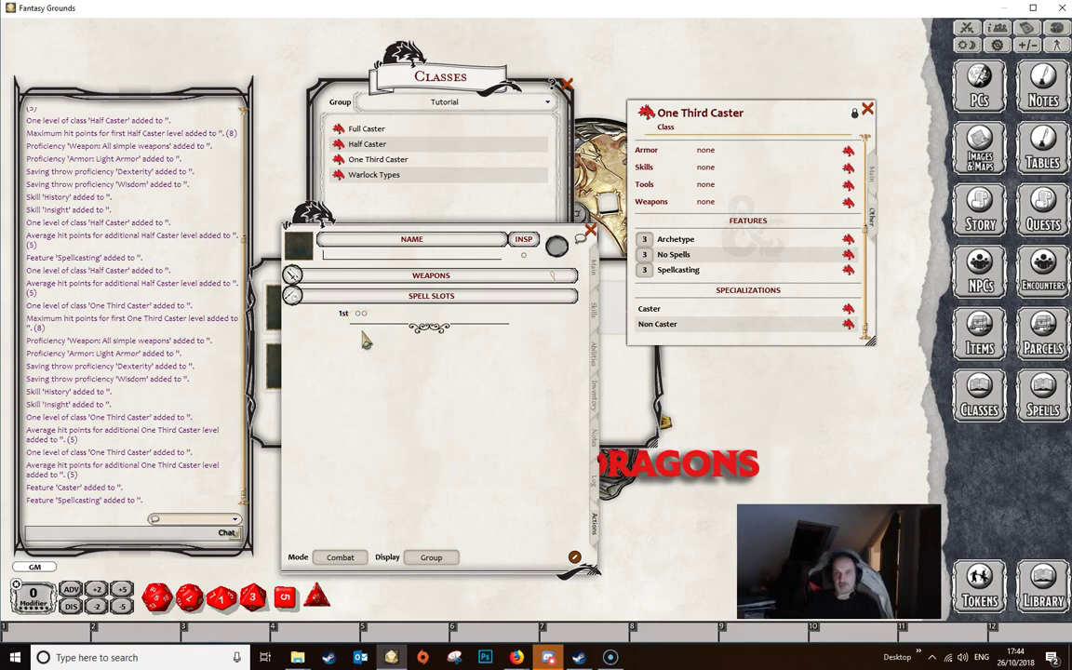
pyautogui.click(407, 337)
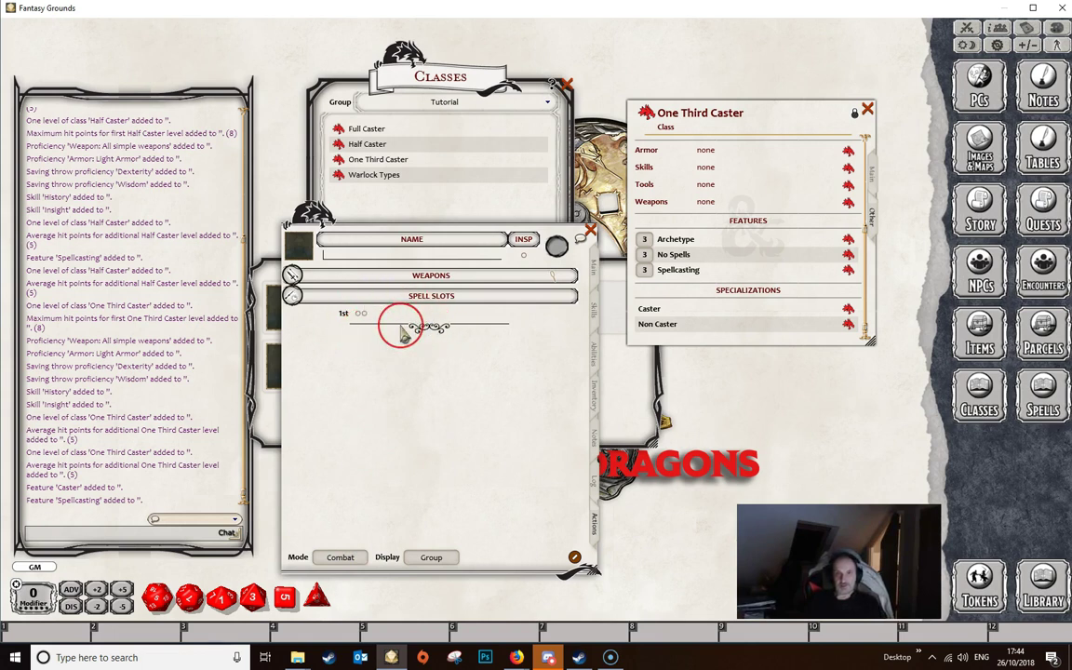
pyautogui.click(356, 312)
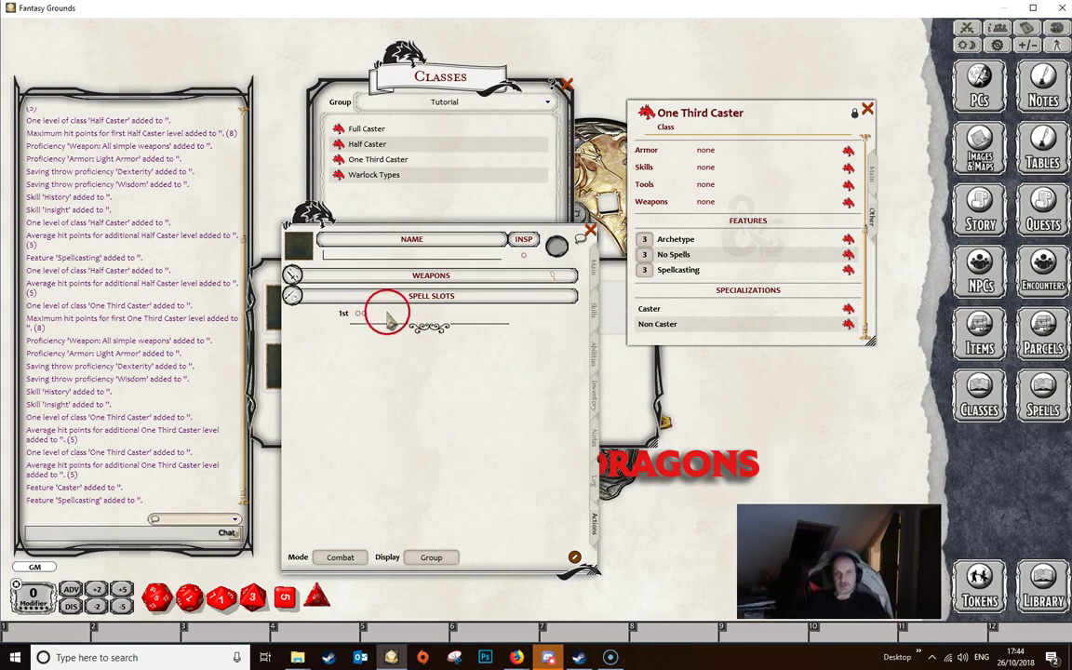
# Step: Add a fourth One Third Caster level, check the character's spell slots again, and close the character
pyautogui.click(598, 281)
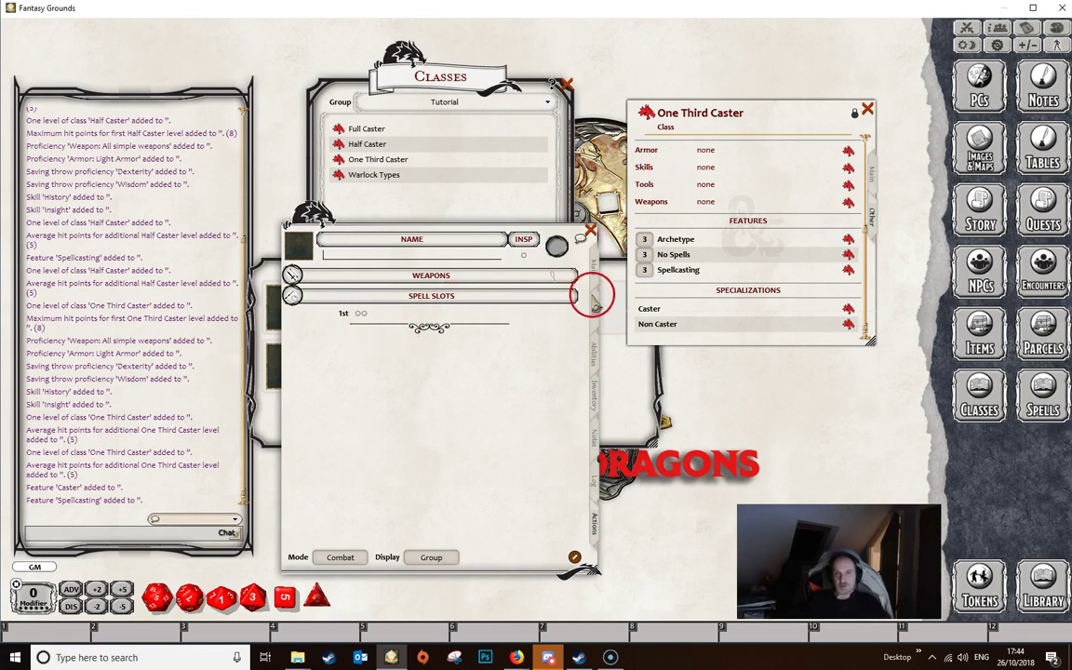
pyautogui.click(645, 111)
pyautogui.moveTo(645, 112); pyautogui.dragTo(333, 296)
pyautogui.click(579, 604)
pyautogui.click(594, 514)
pyautogui.click(362, 326)
pyautogui.moveTo(364, 335); pyautogui.dragTo(400, 355)
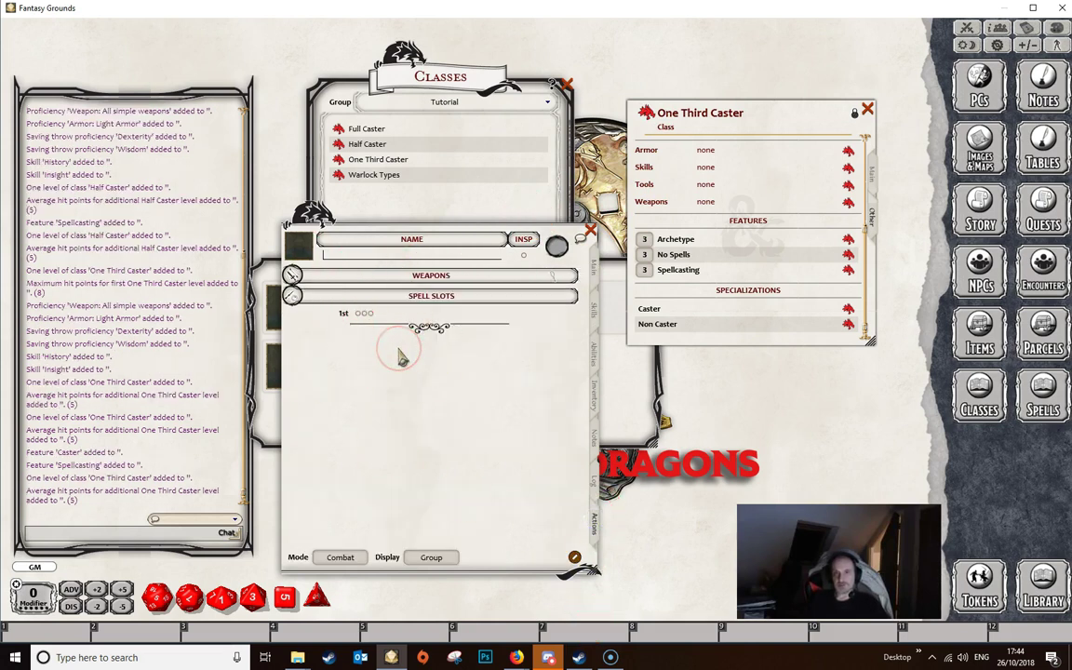
pyautogui.click(590, 231)
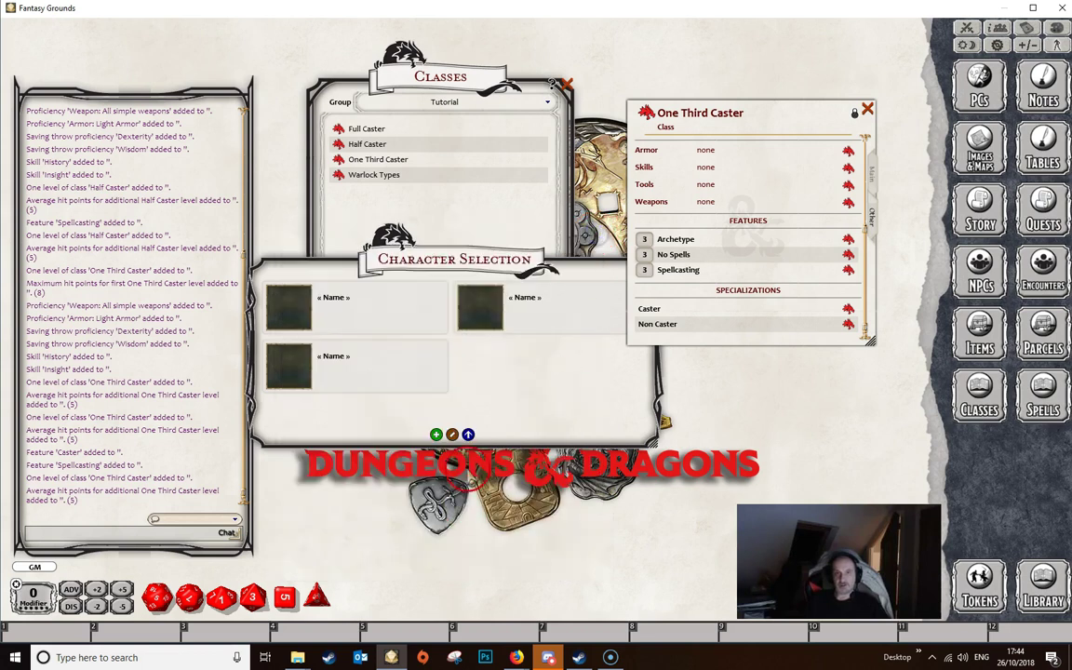
# Step: Create a second One Third Caster player character with History and Insight as its proficient skills
pyautogui.click(436, 435)
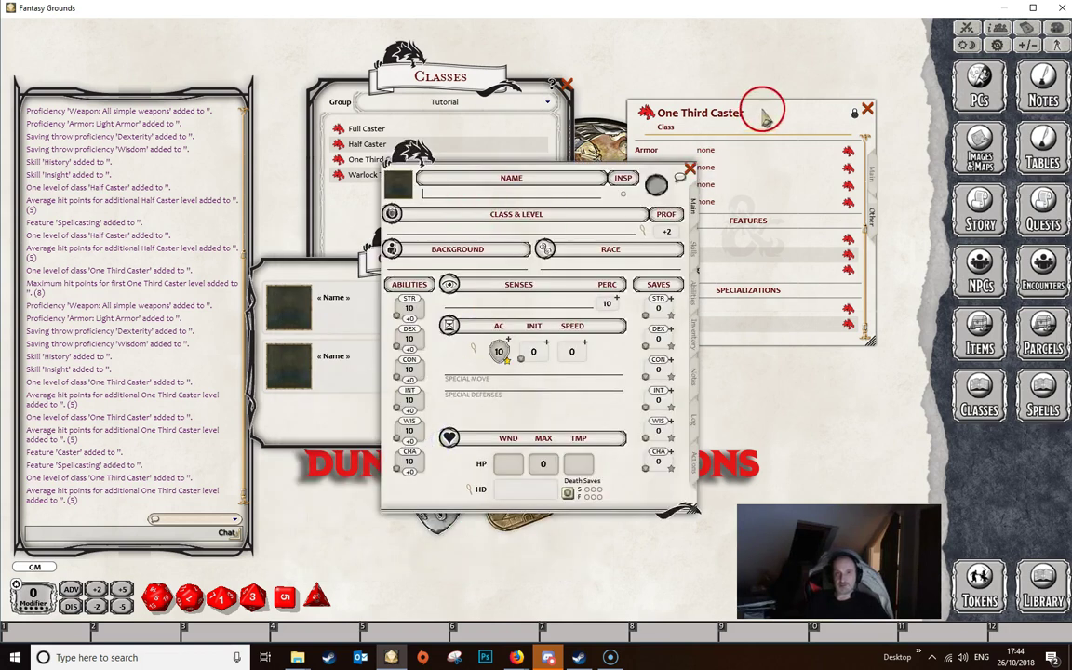
pyautogui.moveTo(665, 121); pyautogui.dragTo(442, 215)
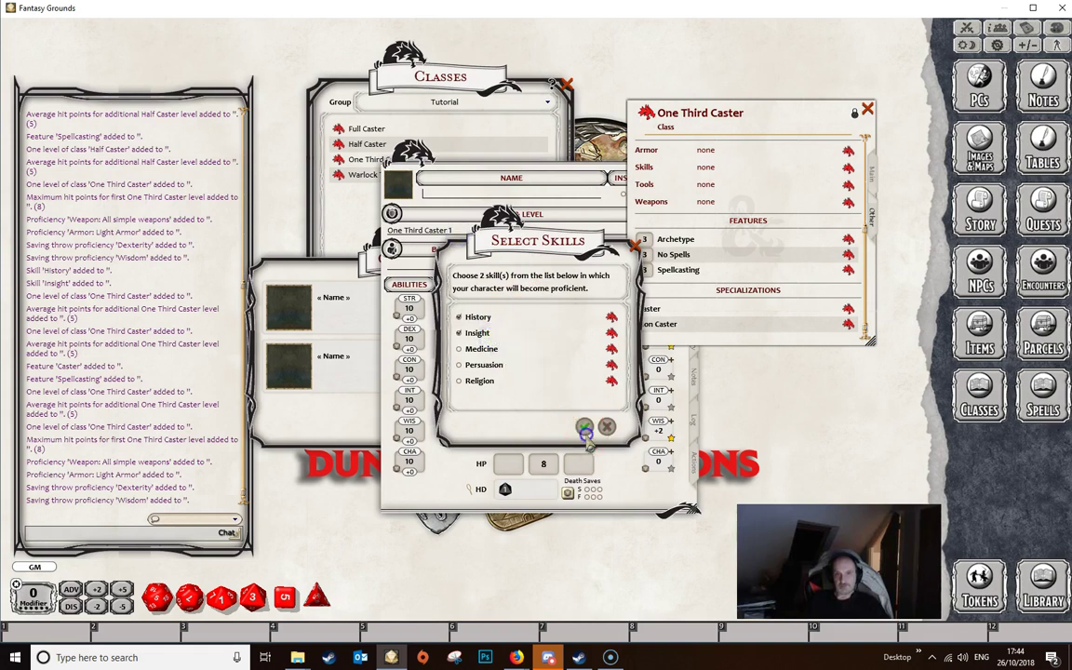
pyautogui.click(583, 425)
# Step: Raise this character to One Third Caster level 3 with the Non Caster archetype and check its actions for spell slots
pyautogui.moveTo(641, 112); pyautogui.dragTo(458, 228)
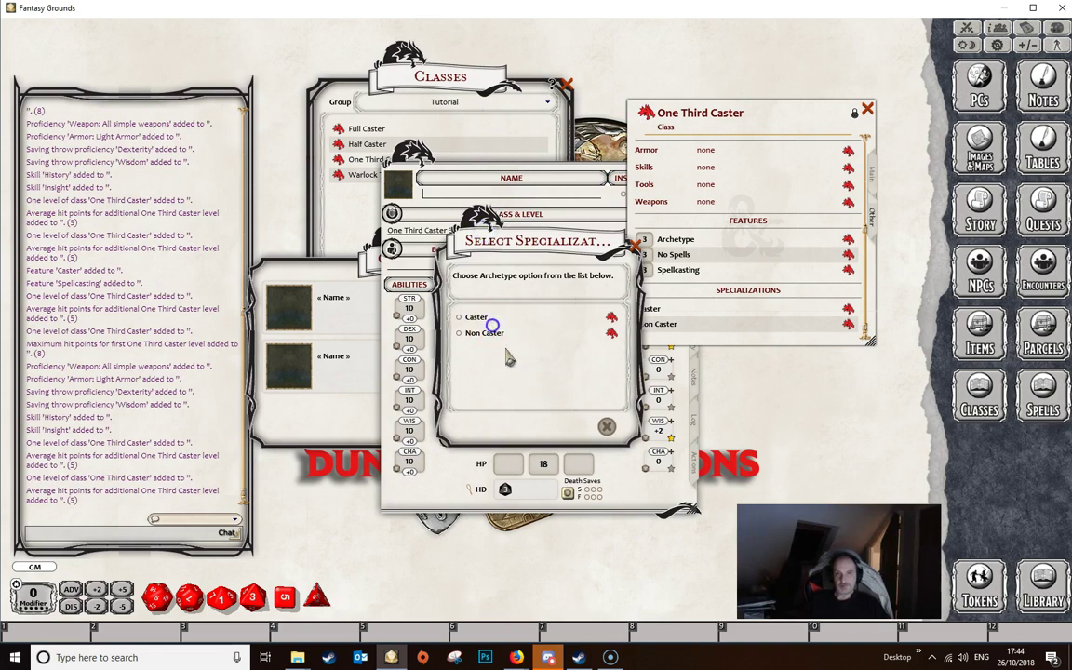
pyautogui.click(584, 425)
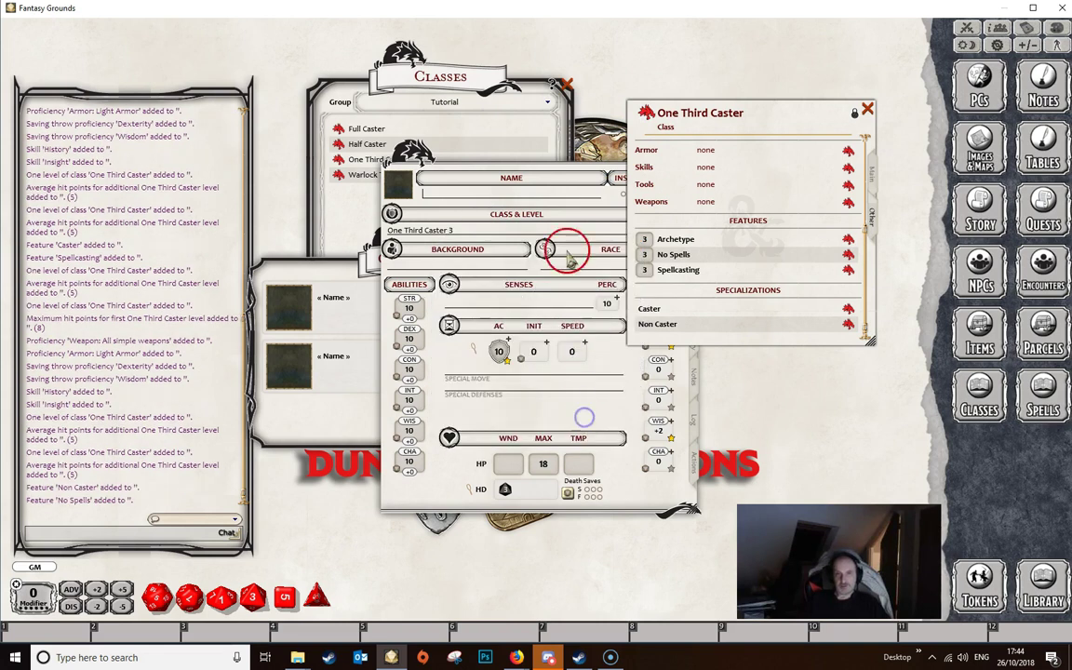
pyautogui.moveTo(557, 168); pyautogui.dragTo(485, 189)
pyautogui.click(606, 473)
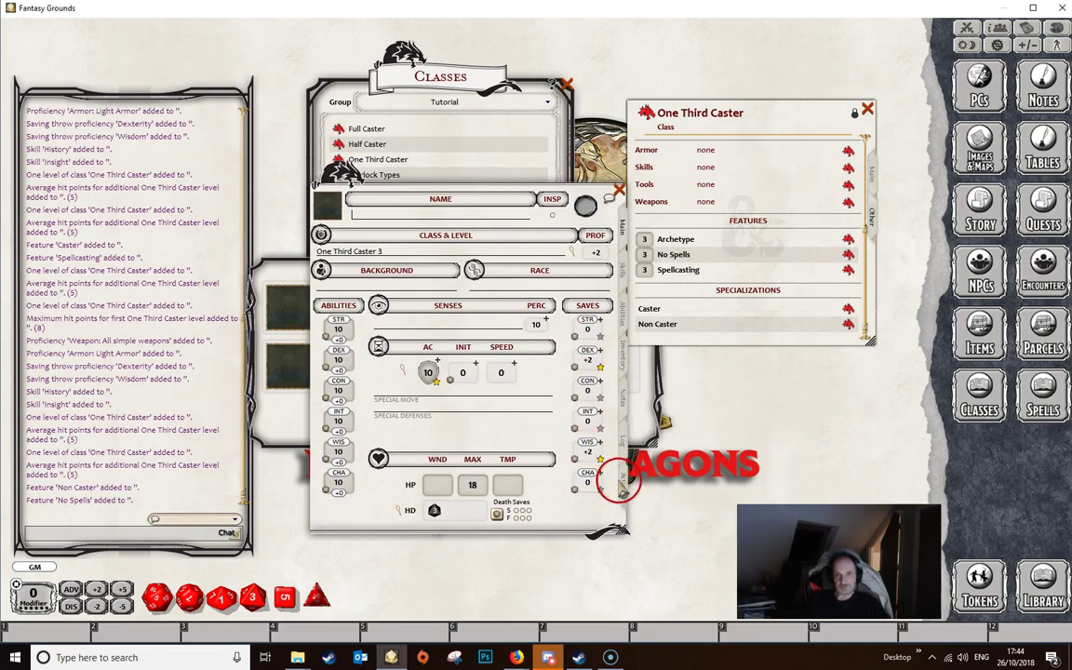
pyautogui.click(622, 482)
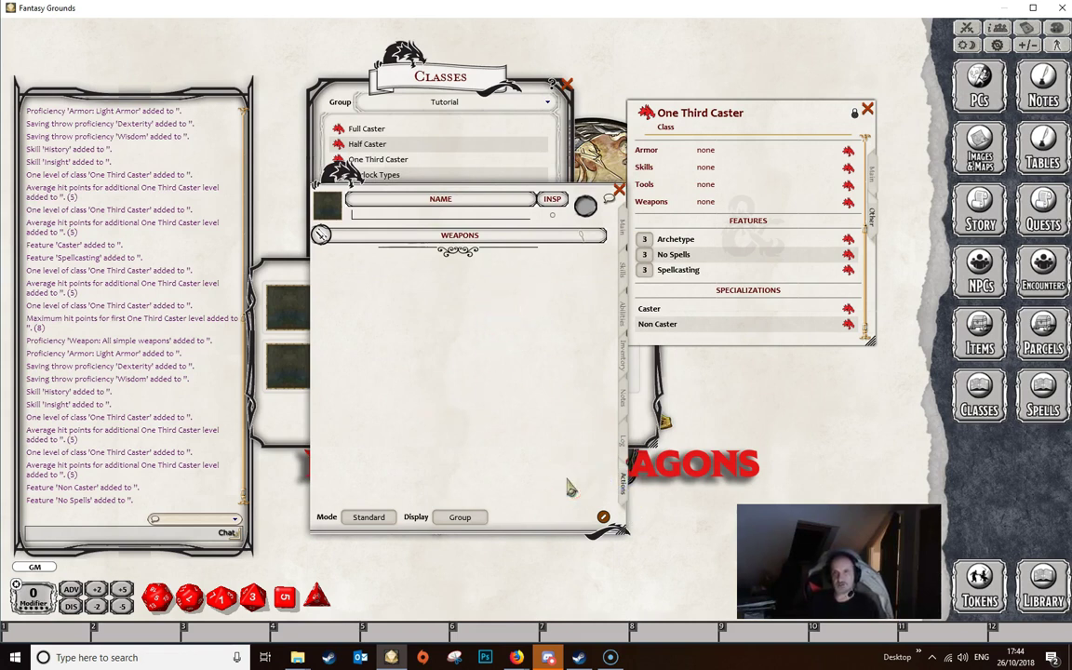
# Step: Close the Non Caster archetype character and the One Third Caster class record
pyautogui.click(759, 269)
pyautogui.click(713, 466)
pyautogui.click(567, 212)
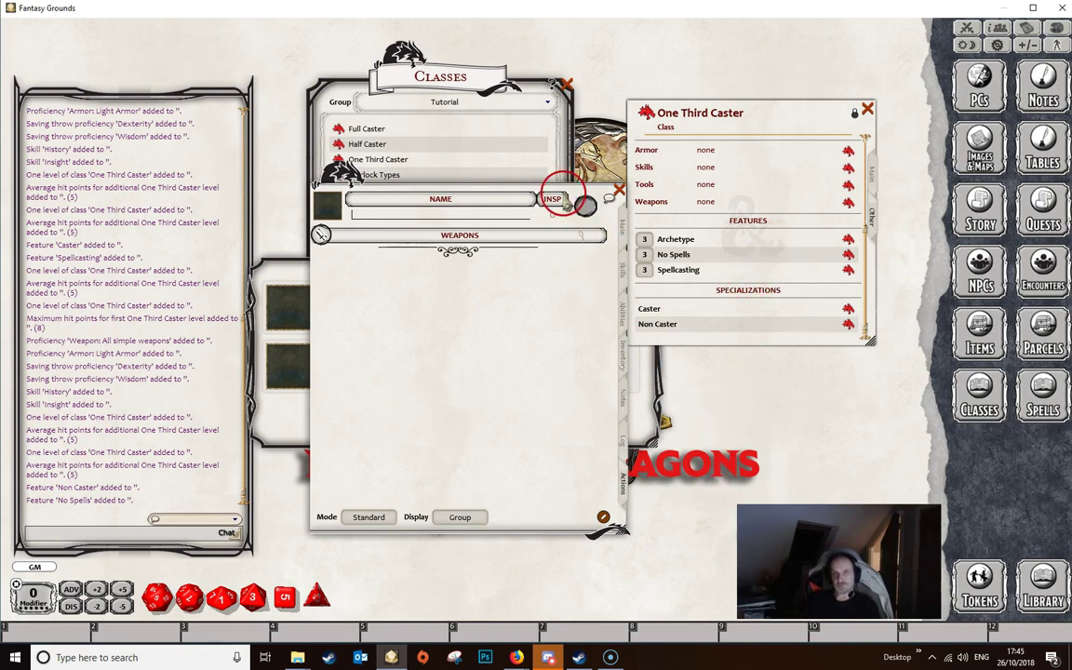
pyautogui.moveTo(567, 195); pyautogui.dragTo(524, 199)
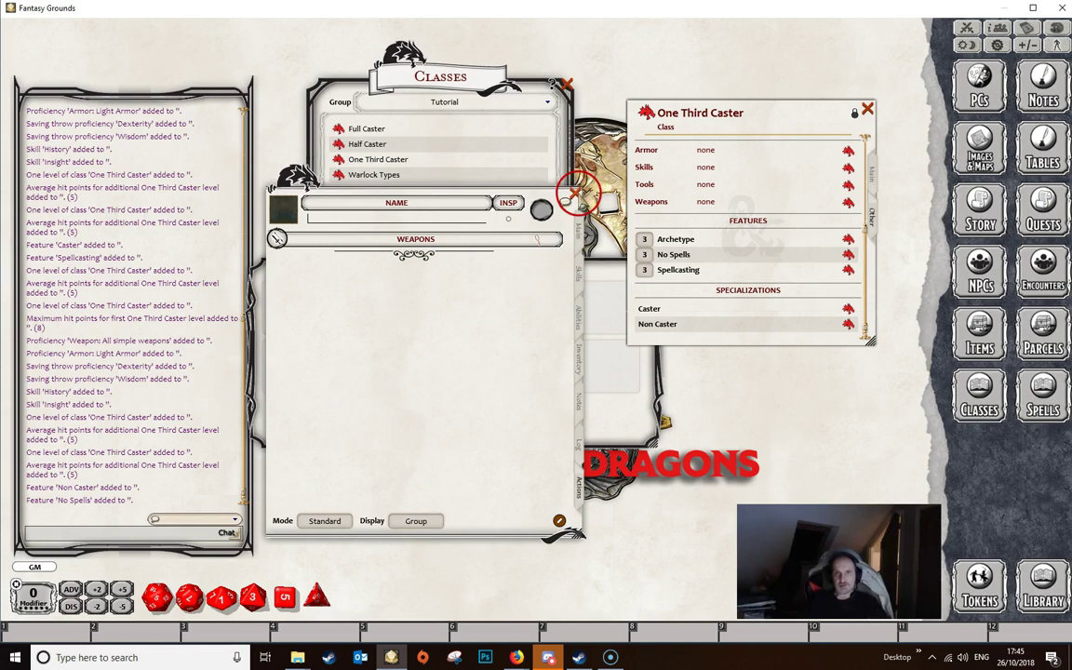
pyautogui.click(565, 198)
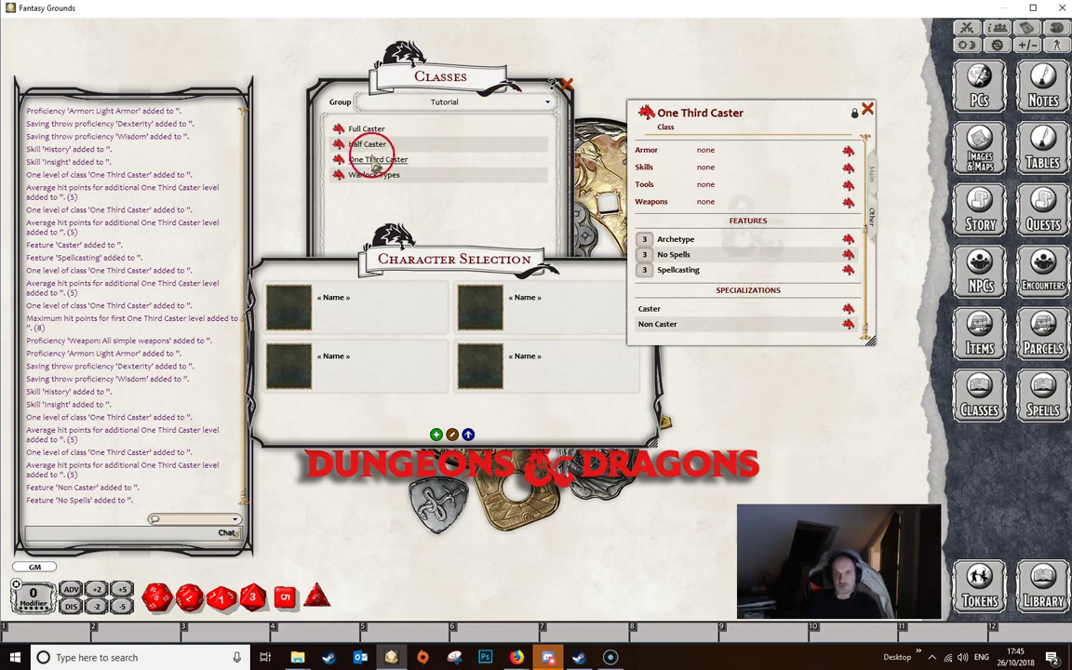
pyautogui.click(867, 110)
# Step: Open the Warlock Types class and examine its proficiencies and level 1 Pact Magic feature
pyautogui.click(373, 177)
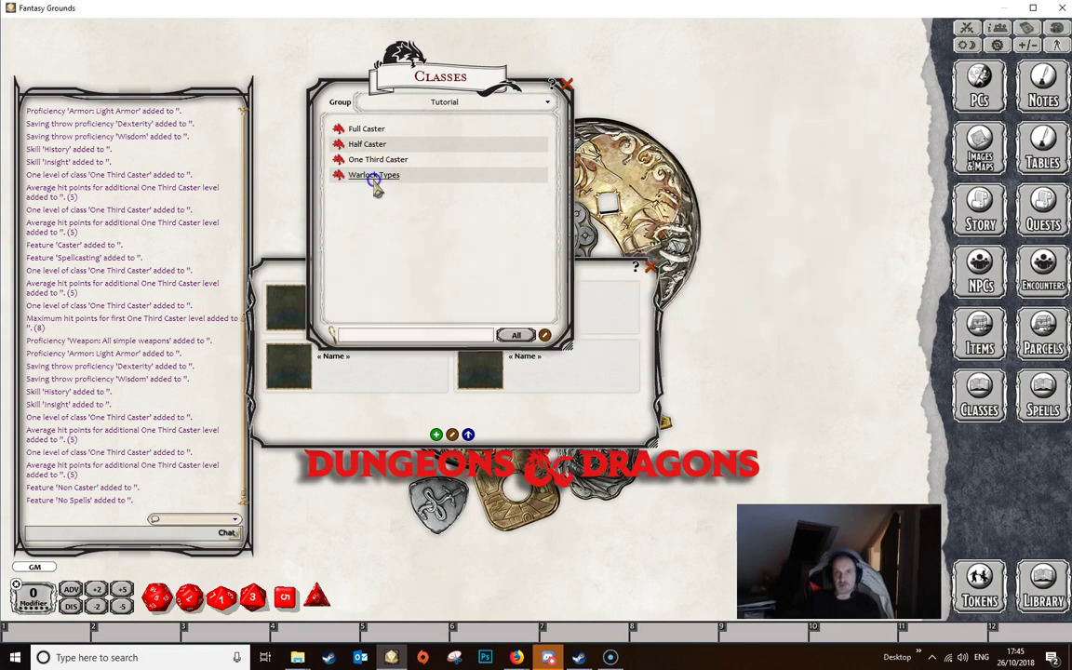
pyautogui.moveTo(454, 208); pyautogui.dragTo(747, 82)
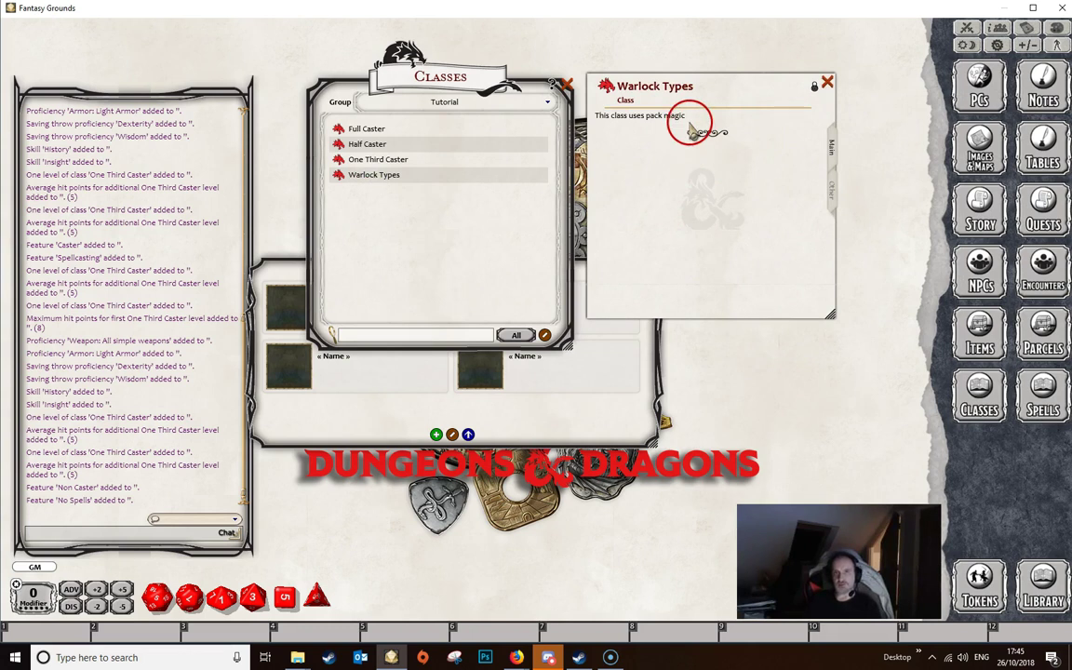
pyautogui.click(834, 193)
pyautogui.scroll(-3, 721, 140)
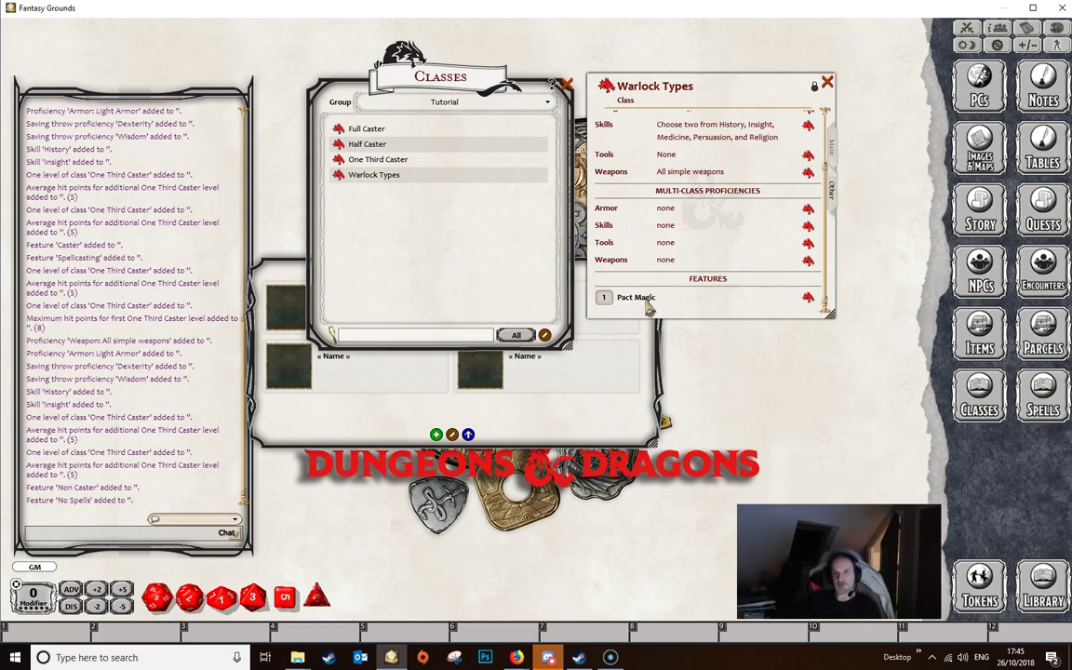
# Step: Create a new player character with one level of Warlock Types and History and Insight as its proficient skills
pyautogui.click(436, 434)
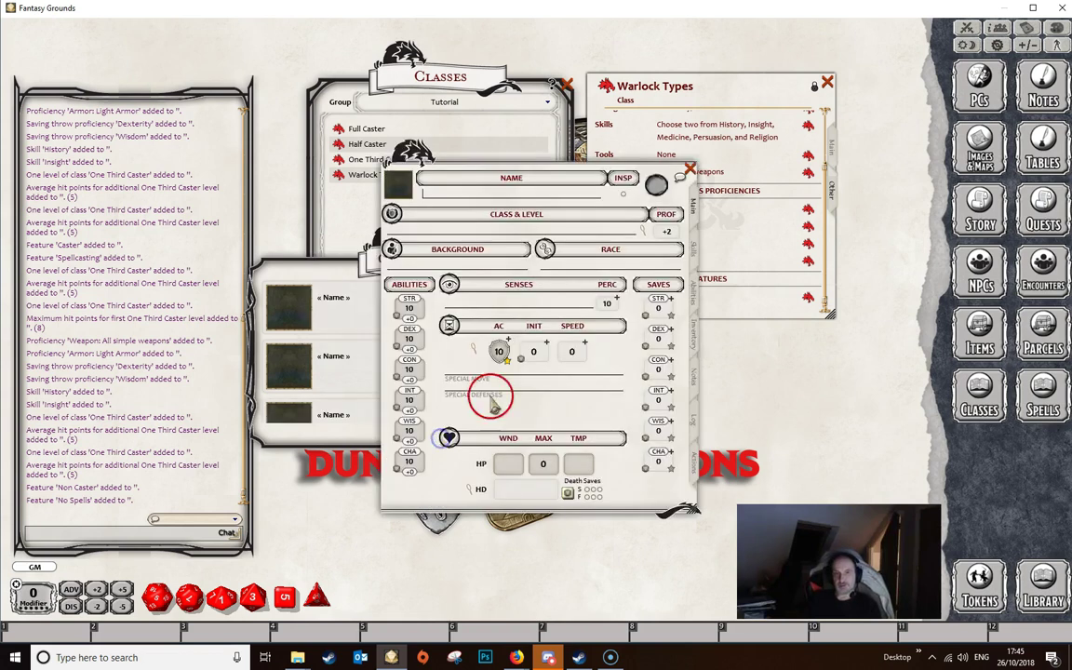
pyautogui.moveTo(596, 167); pyautogui.dragTo(491, 191)
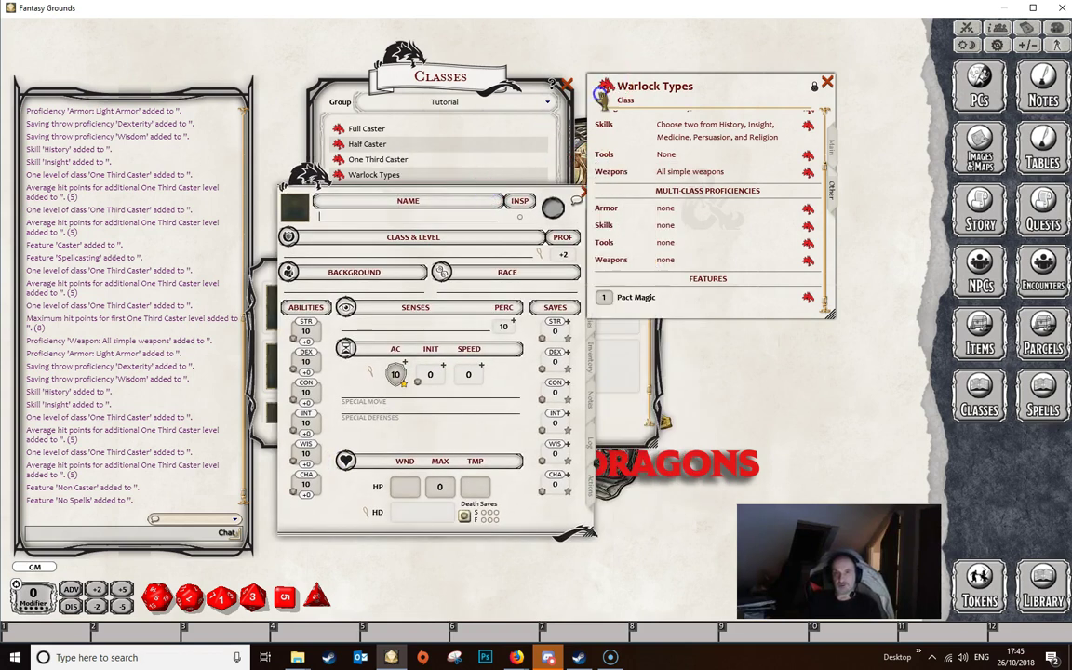
pyautogui.moveTo(349, 247); pyautogui.dragTo(351, 249)
pyautogui.click(474, 333)
pyautogui.click(607, 426)
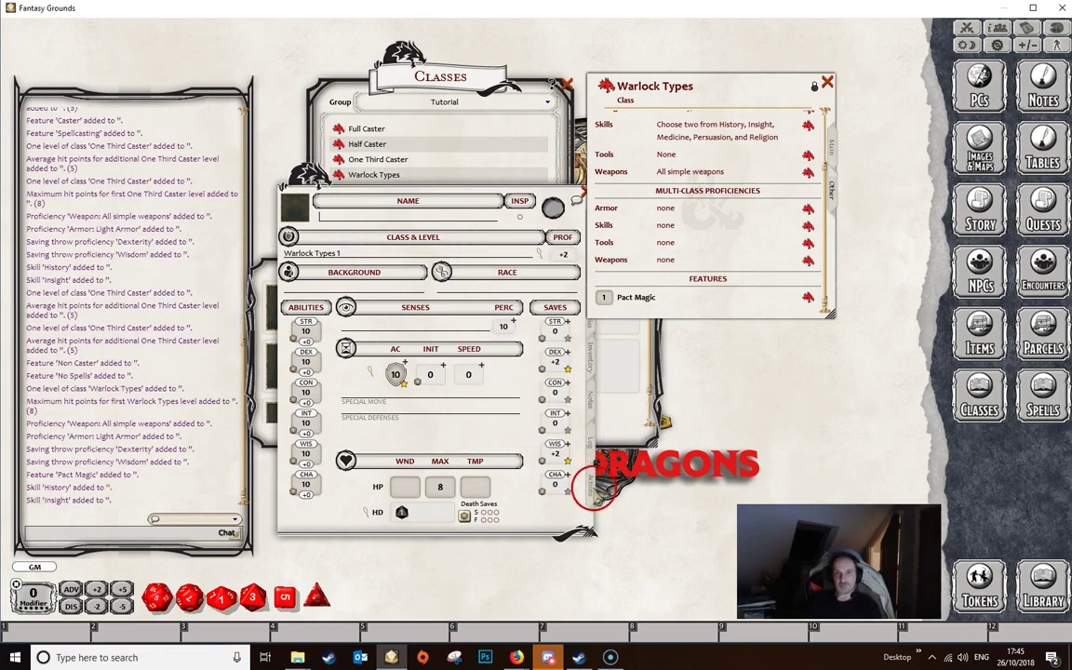
# Step: Check the Warlock Types character's Pact Magic spell slots, then close the character, the character selection and the class record
pyautogui.click(591, 485)
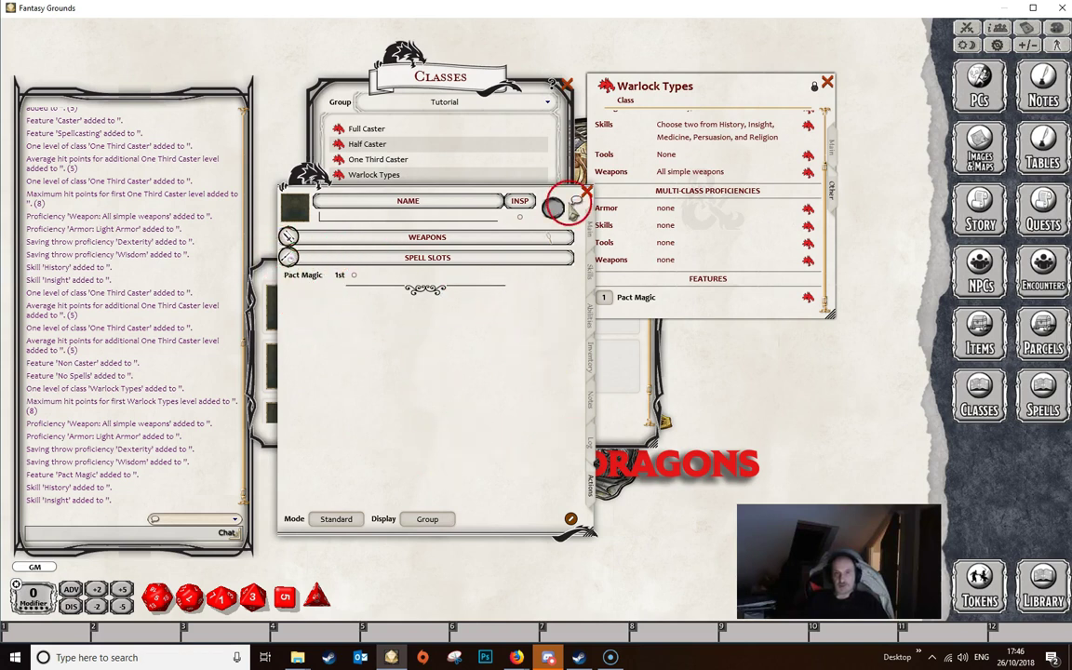
pyautogui.click(586, 192)
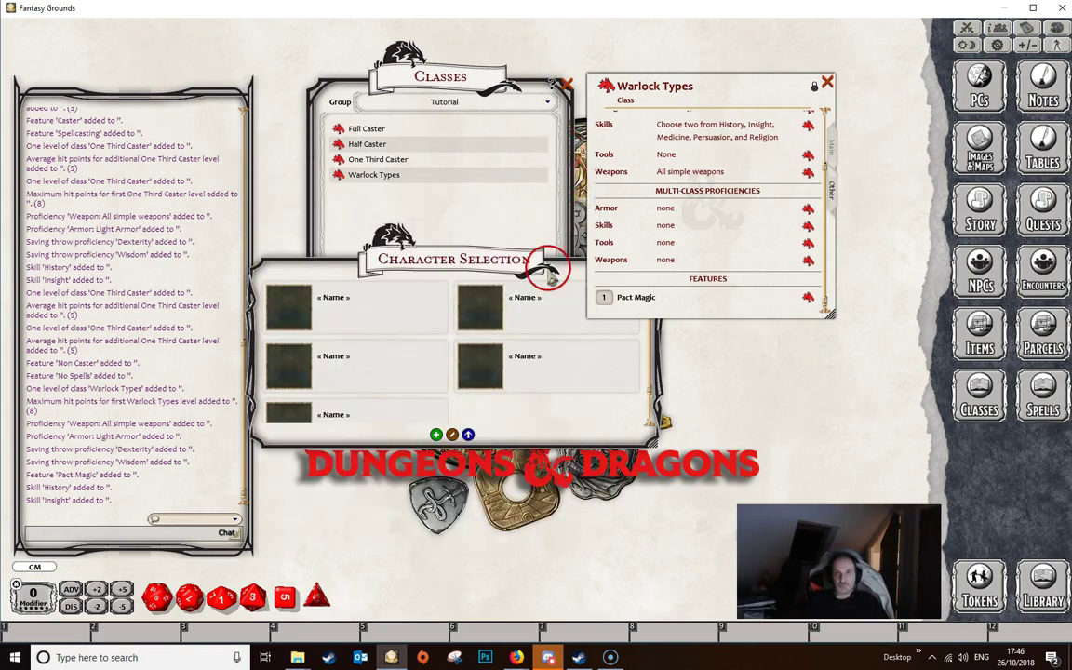
pyautogui.moveTo(494, 257); pyautogui.dragTo(533, 314)
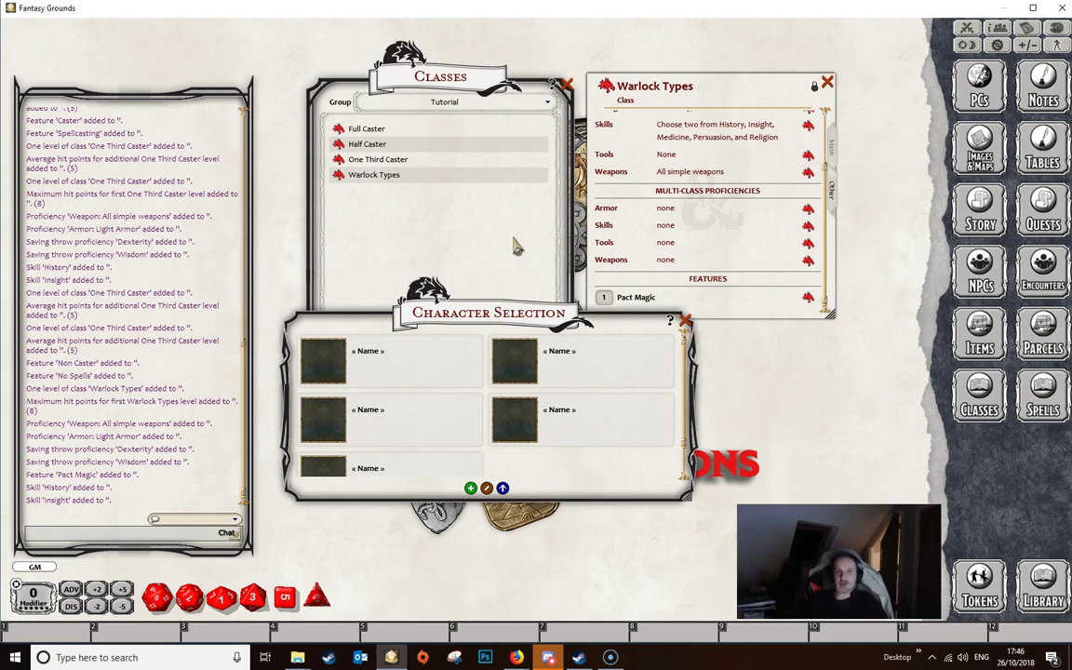
pyautogui.click(456, 247)
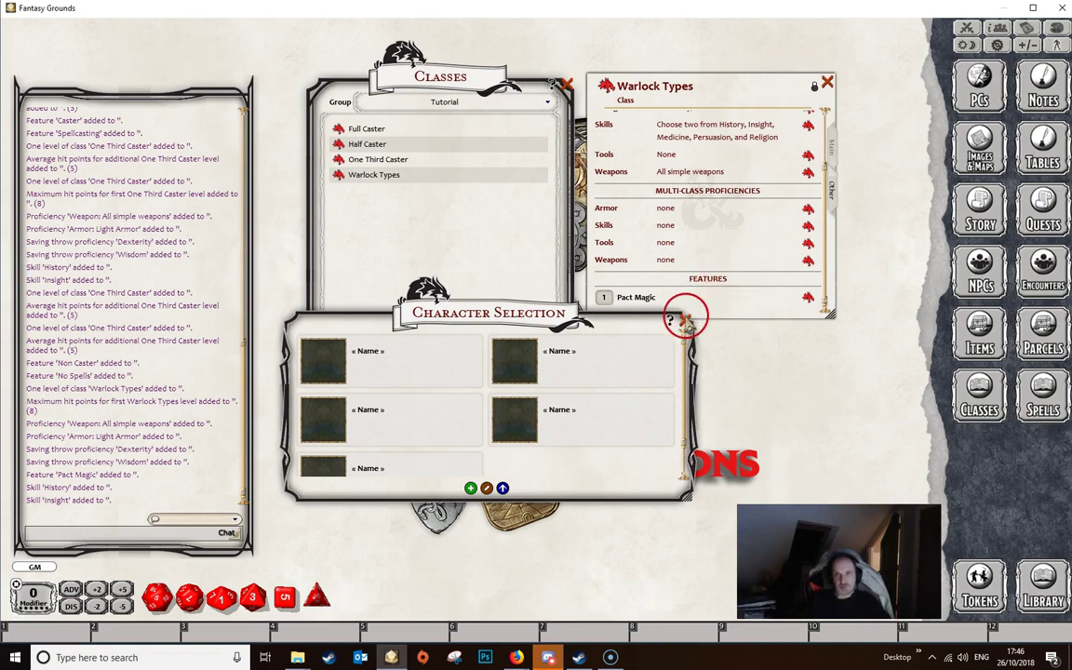
pyautogui.click(686, 319)
pyautogui.click(827, 81)
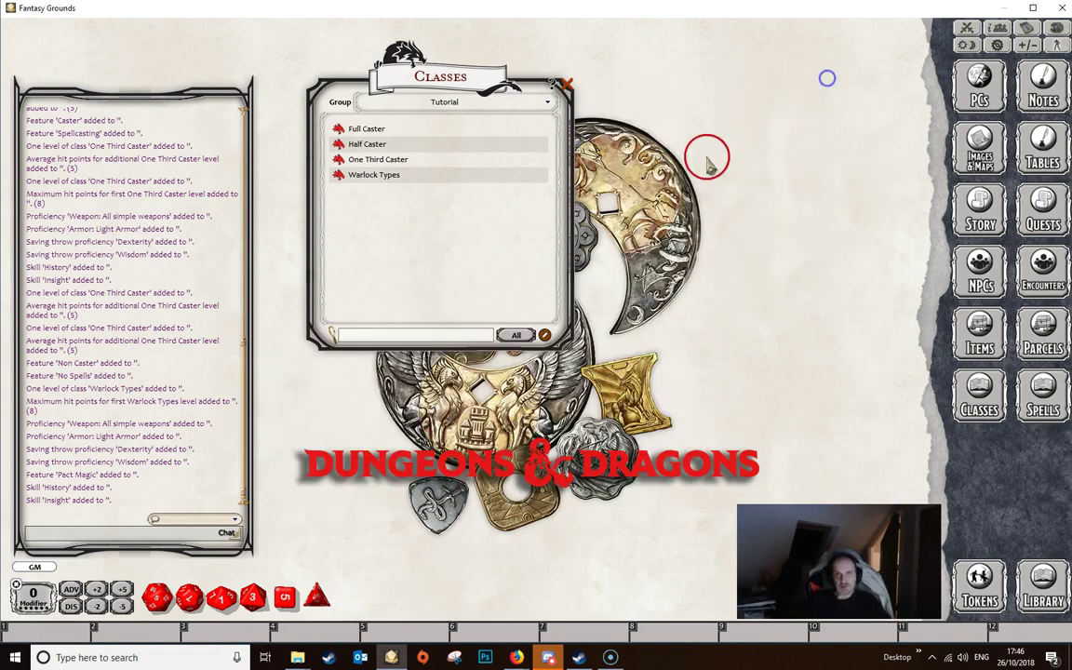
# Step: Filter the class list to the DD5E SRD Data group
pyautogui.moveTo(481, 77); pyautogui.dragTo(556, 85)
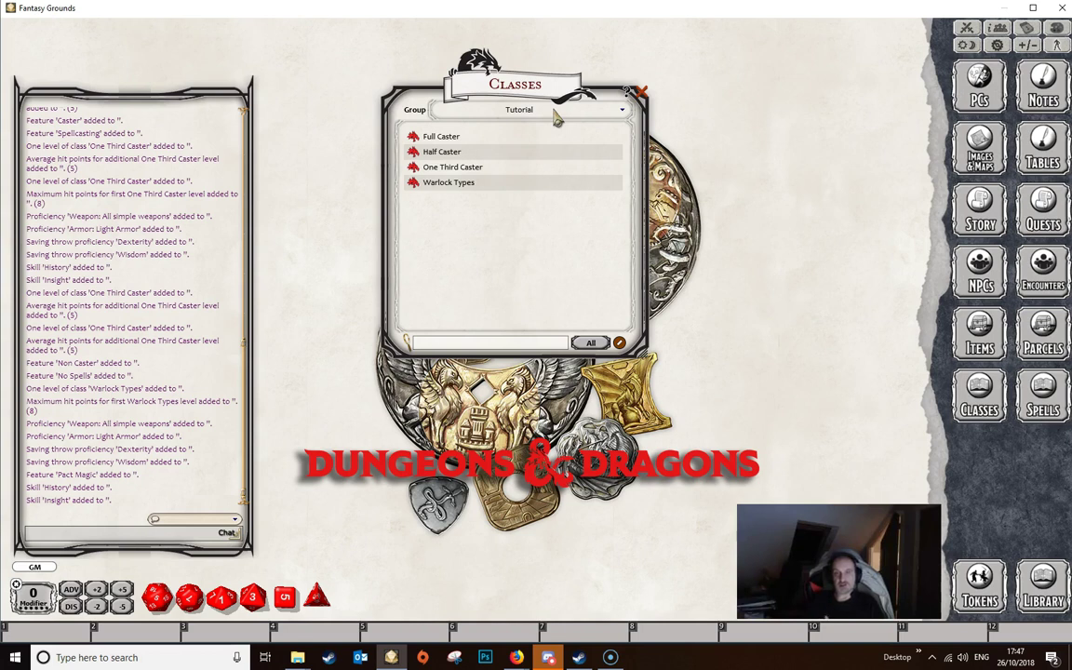
pyautogui.click(555, 112)
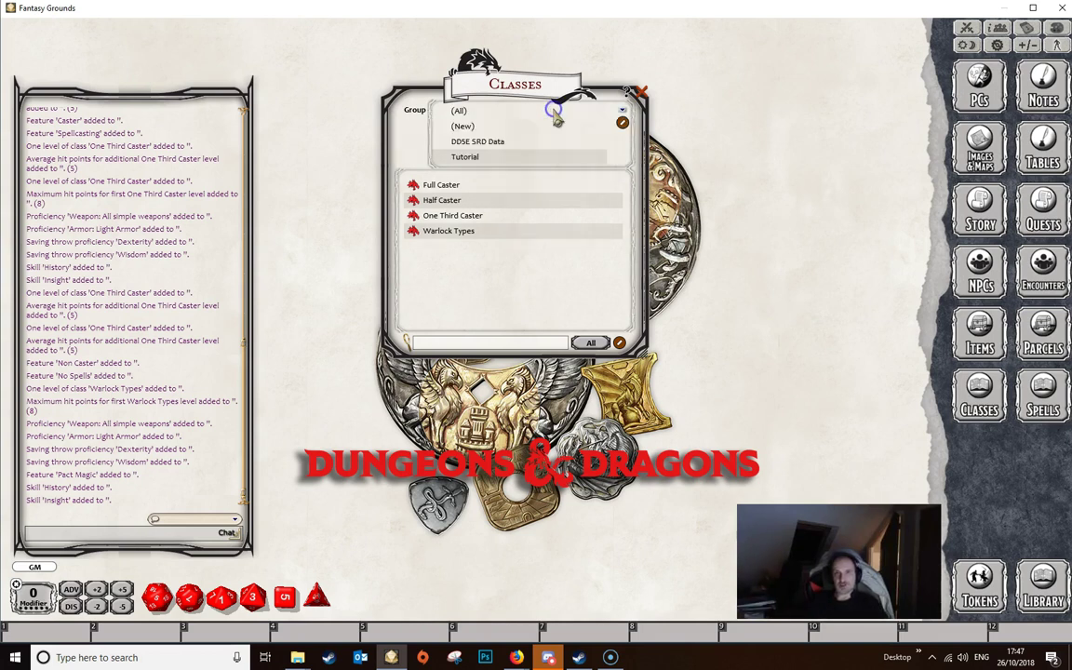
pyautogui.moveTo(535, 85); pyautogui.dragTo(451, 76)
pyautogui.click(400, 131)
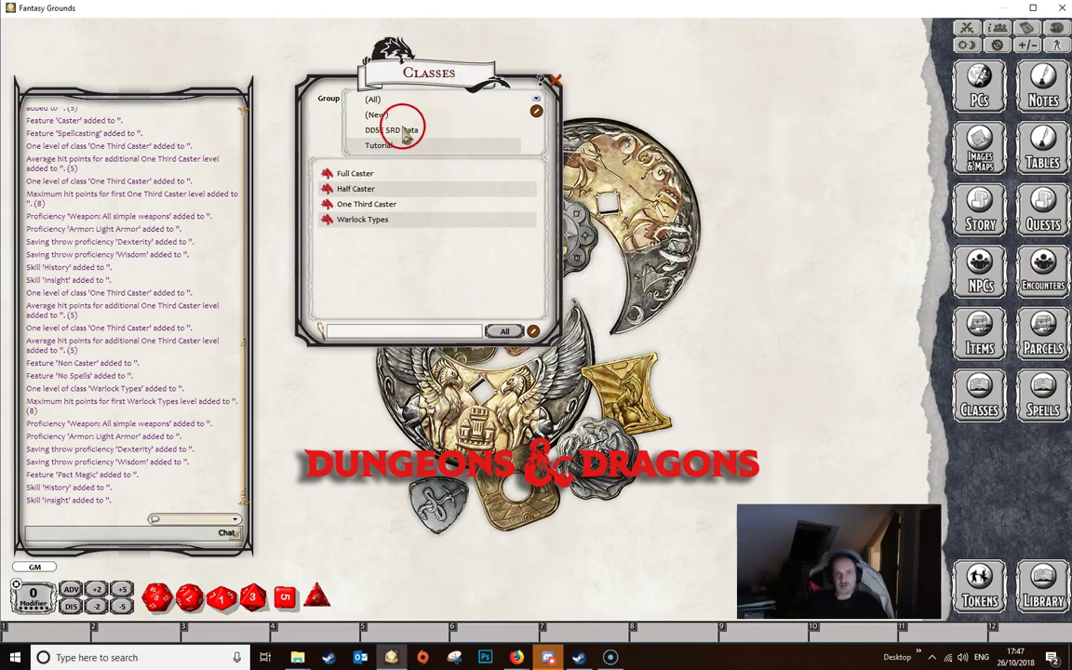
pyautogui.click(400, 131)
pyautogui.click(435, 70)
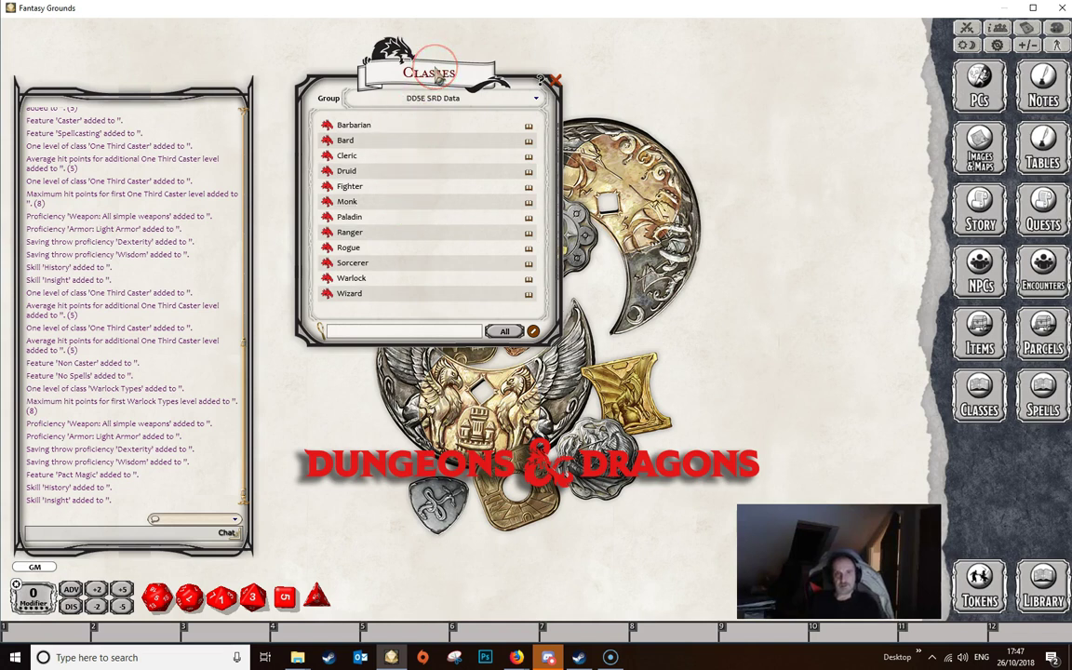
# Step: View the original SRD Barbarian class record and close it again
pyautogui.click(366, 129)
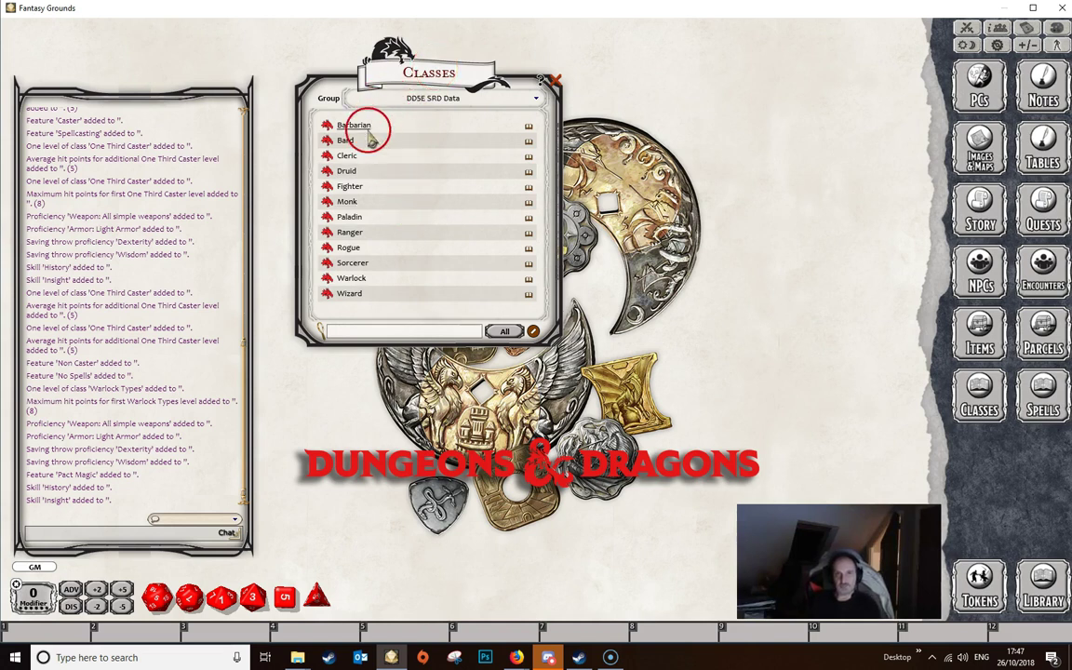
pyautogui.moveTo(370, 138); pyautogui.dragTo(325, 135)
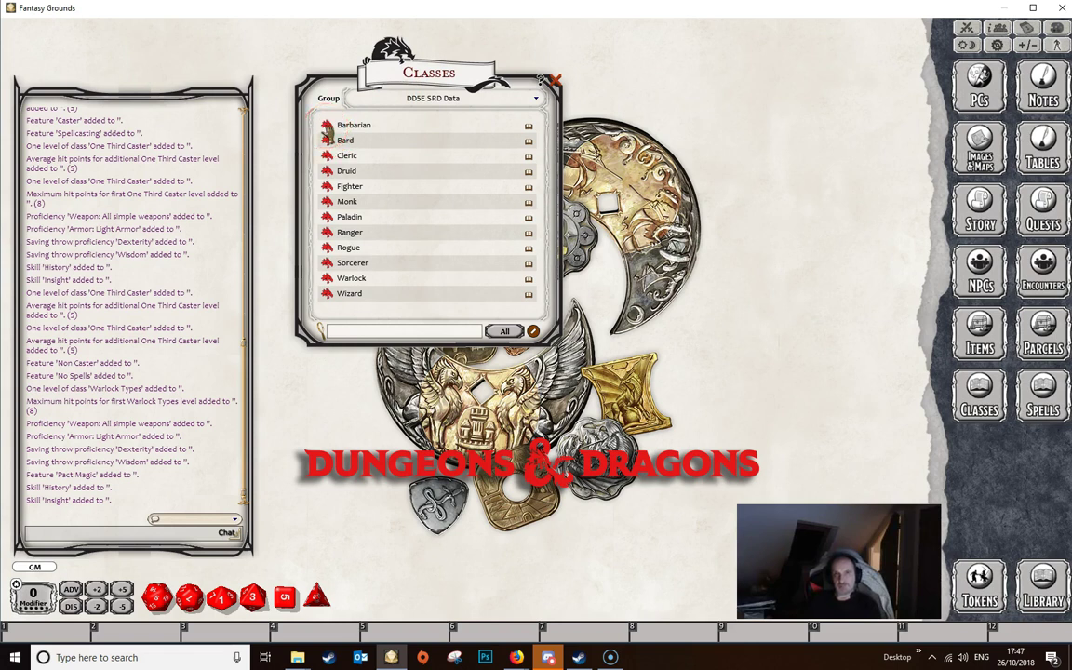
pyautogui.click(345, 125)
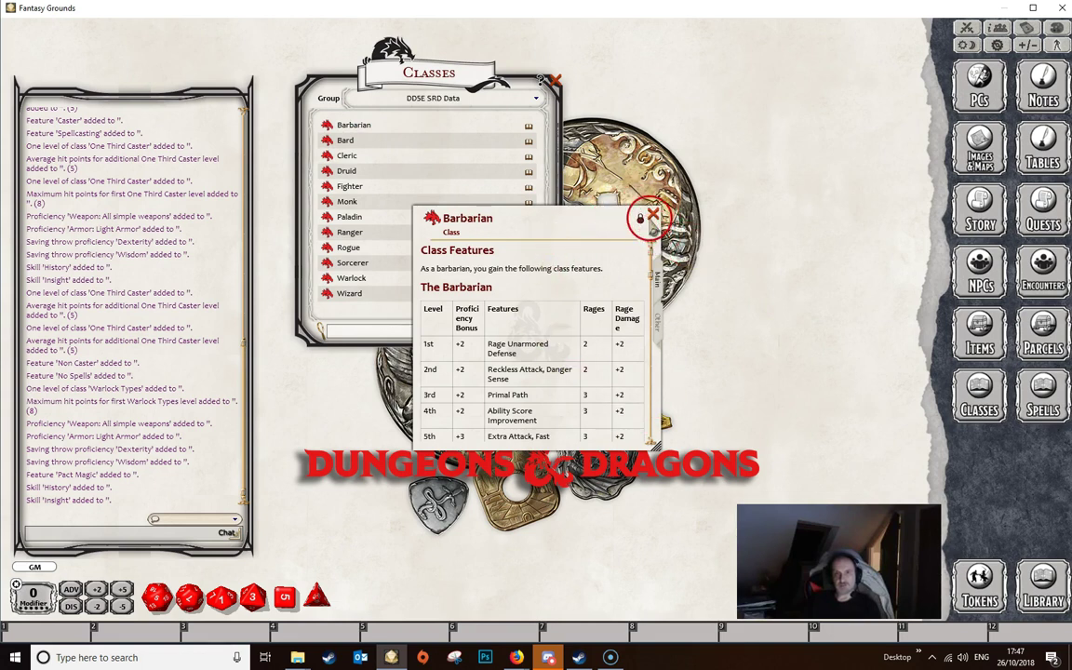
pyautogui.click(653, 215)
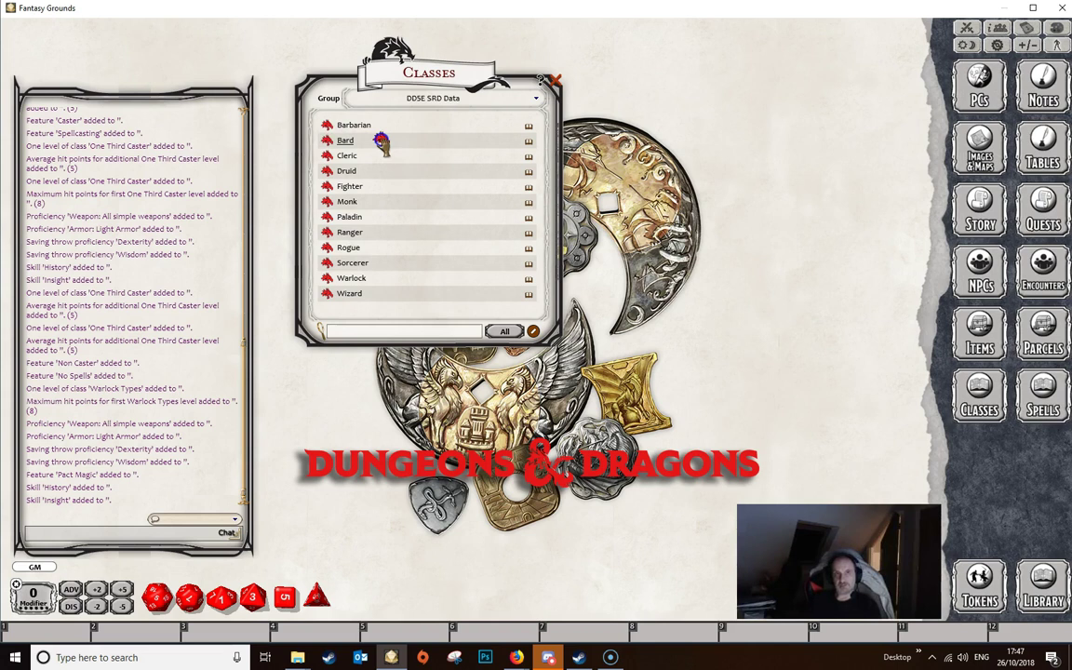
# Step: Make a campaign copy of the SRD Barbarian class in the class list and open the copy beside it
pyautogui.moveTo(326, 125); pyautogui.dragTo(381, 139)
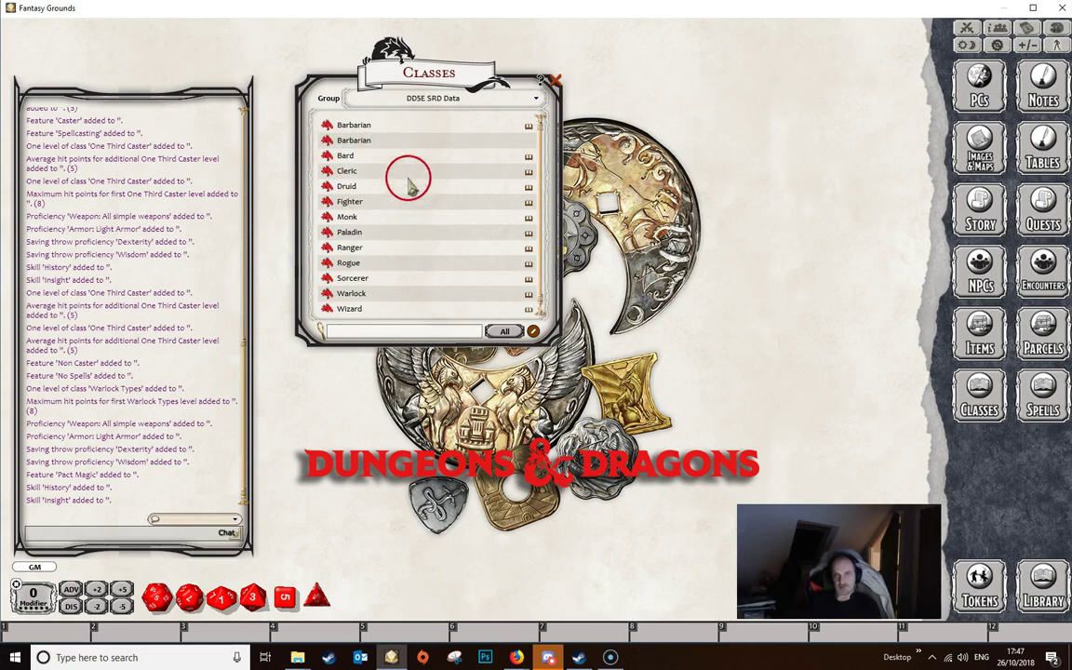
pyautogui.click(326, 140)
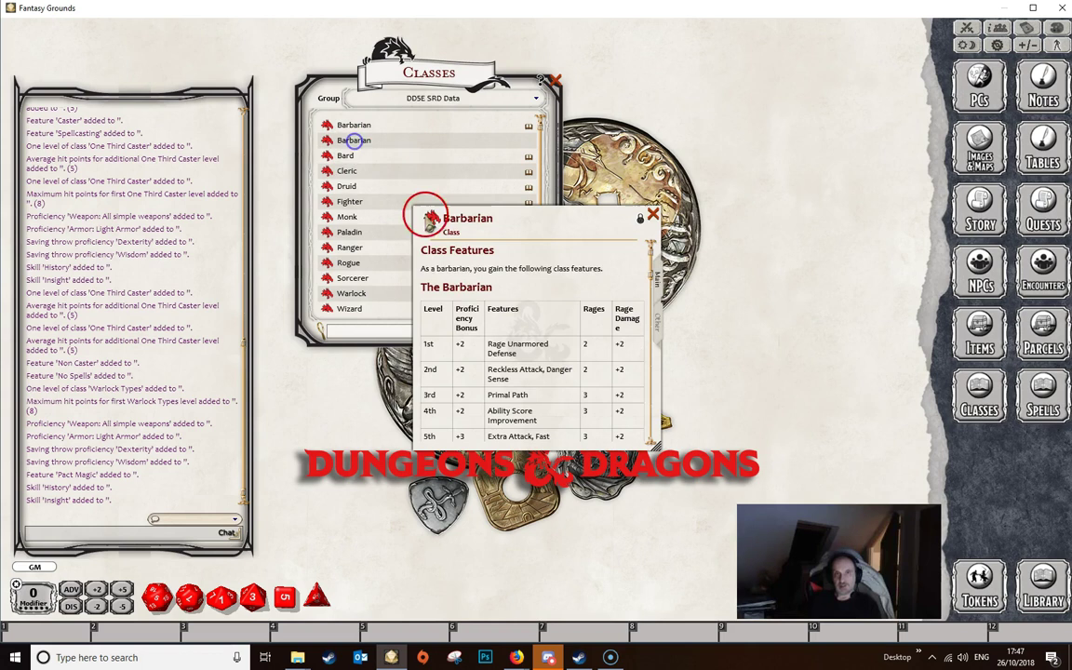
pyautogui.moveTo(596, 216); pyautogui.dragTo(785, 147)
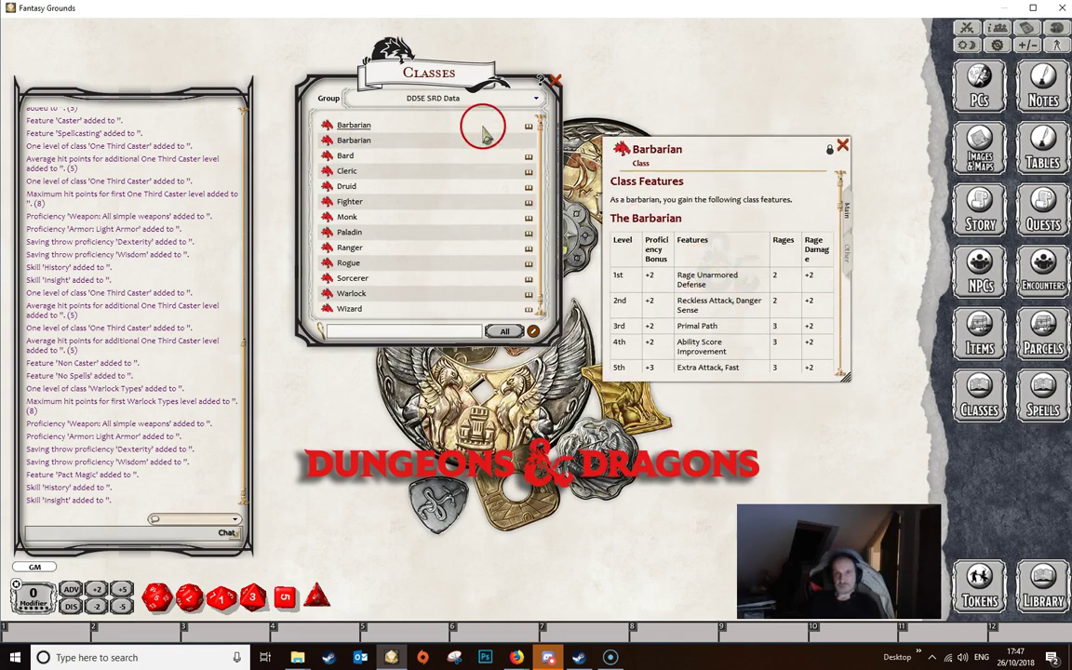
# Step: Move the copied Barbarian class into the Tutorial group and show that group's classes
pyautogui.click(462, 102)
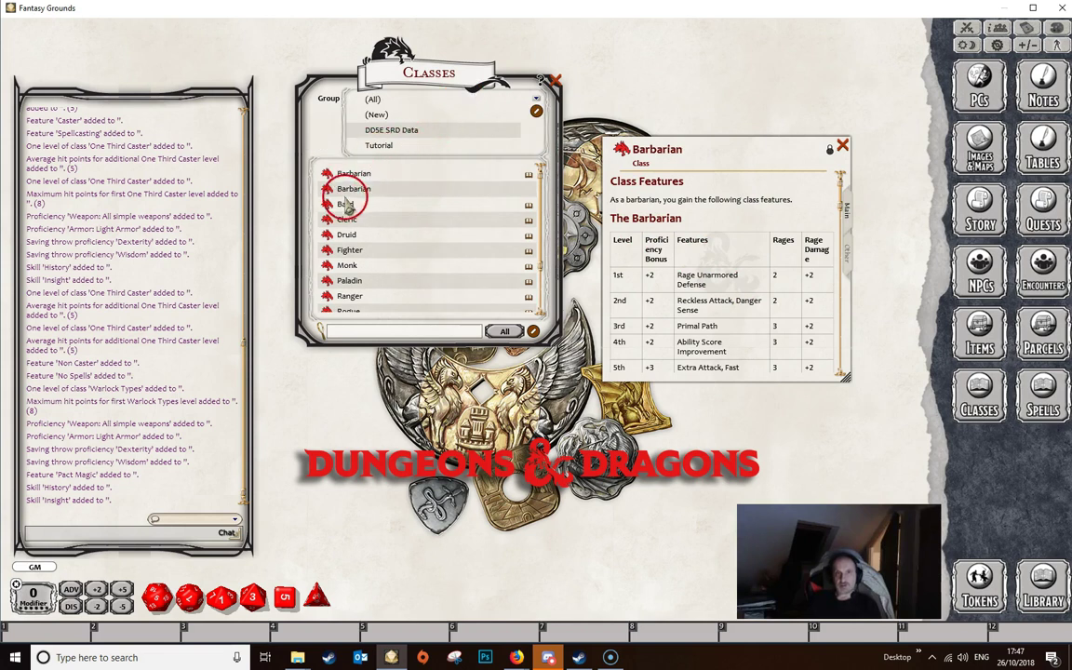
pyautogui.moveTo(377, 114); pyautogui.dragTo(380, 147)
pyautogui.click(395, 149)
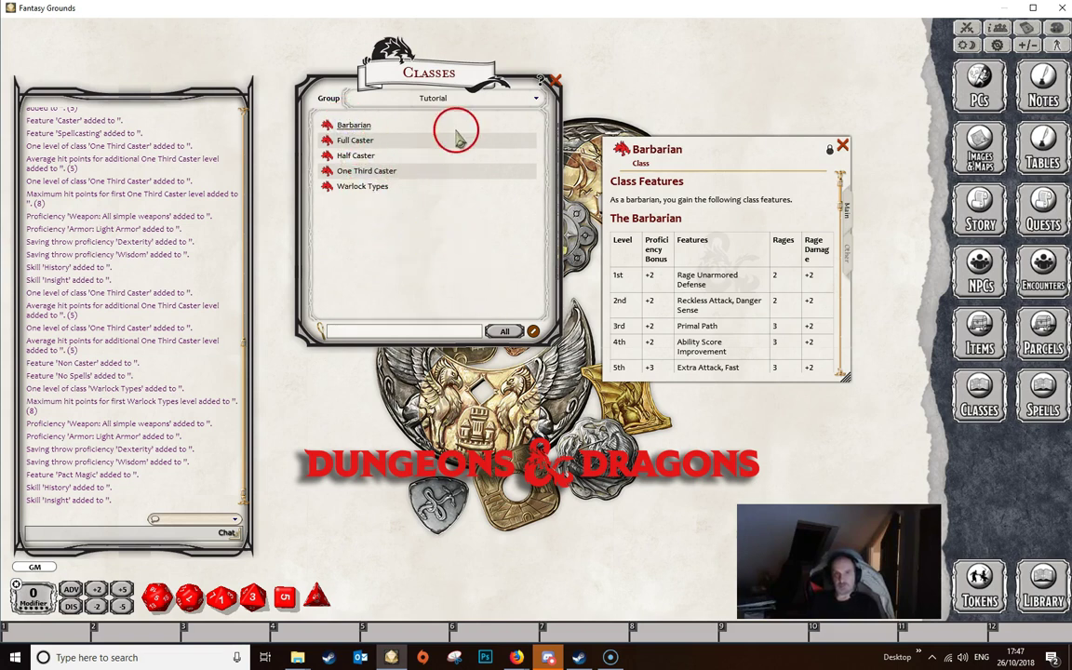
# Step: Unlock the copied Barbarian class record for editing
pyautogui.moveTo(732, 153); pyautogui.dragTo(515, 126)
pyautogui.click(614, 122)
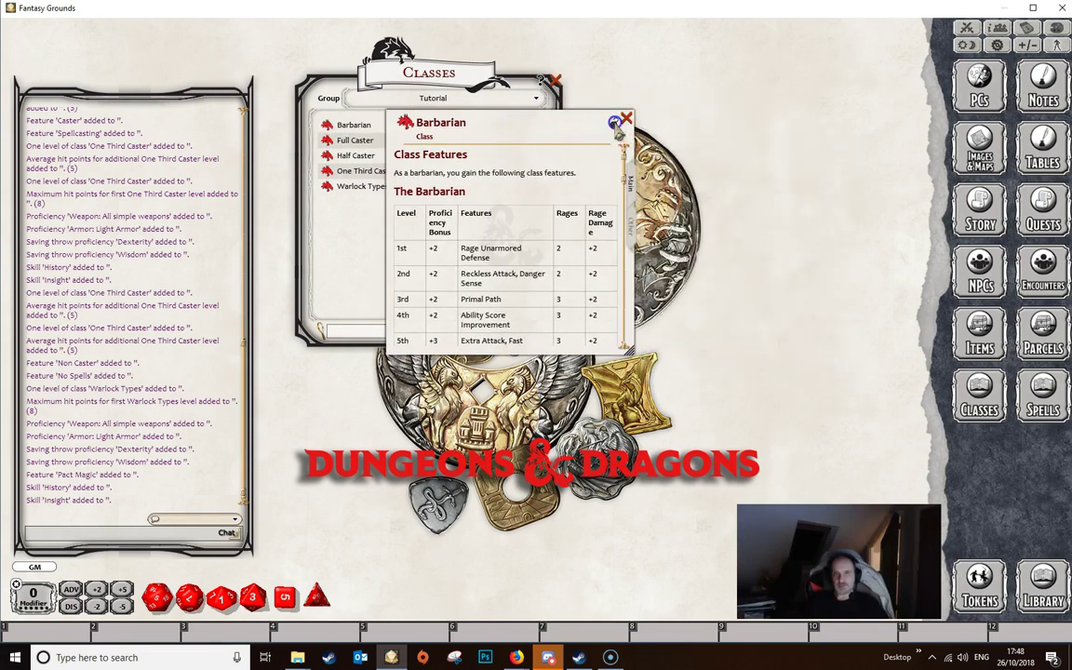
pyautogui.moveTo(621, 149); pyautogui.dragTo(599, 168)
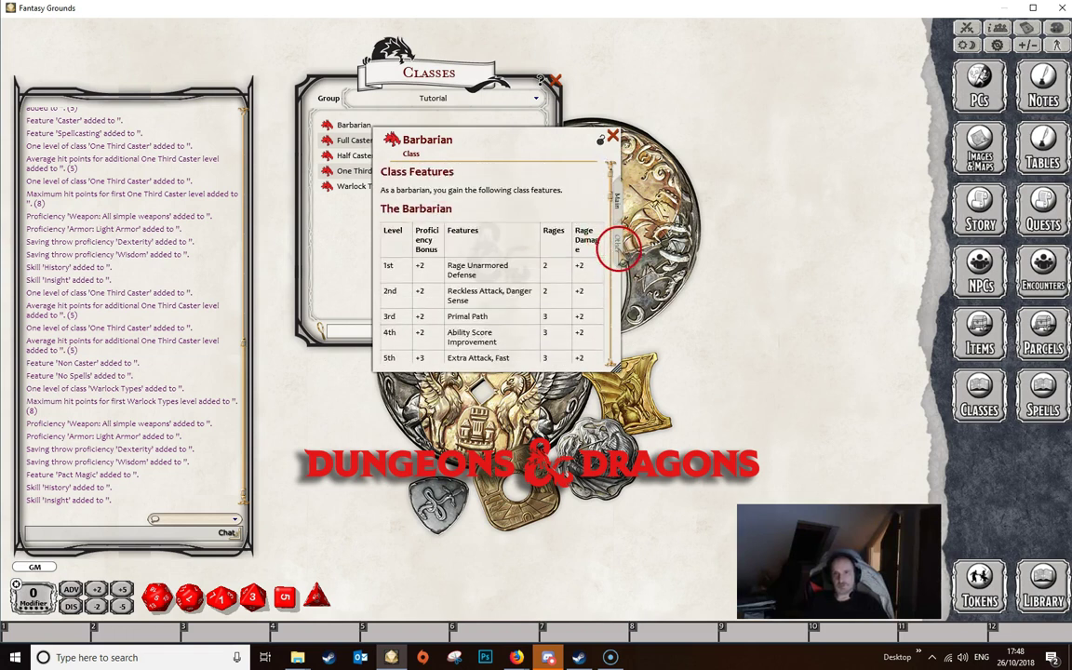
# Step: Review the copied Barbarian's proficiencies and class features, and open its level 3 Primal Path feature
pyautogui.scroll(5, 617, 247)
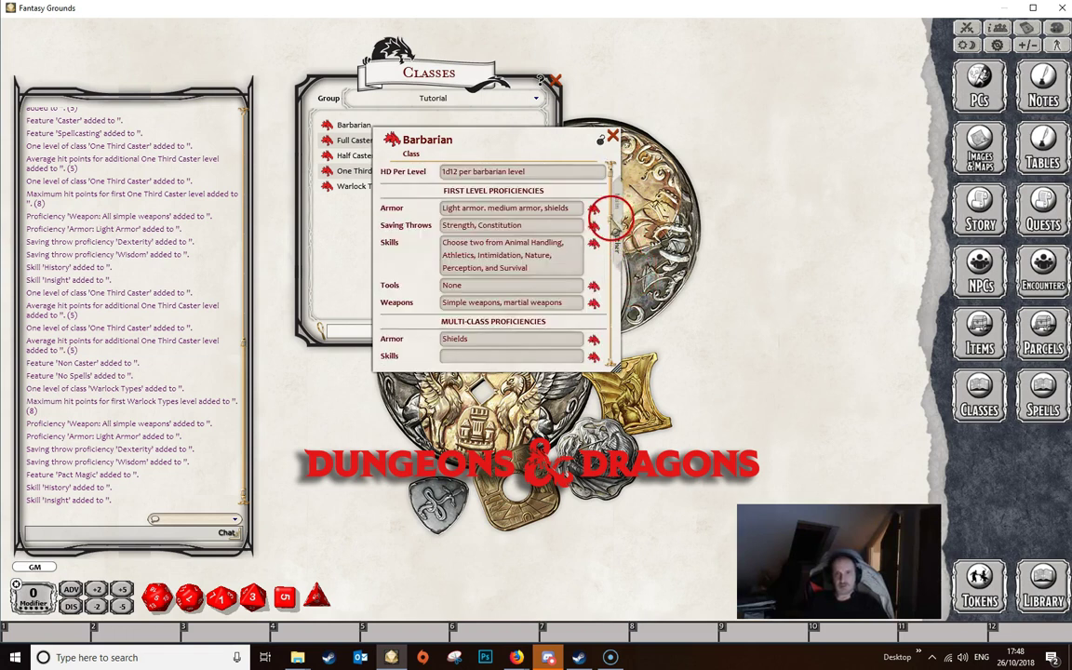
pyautogui.scroll(-3, 612, 218)
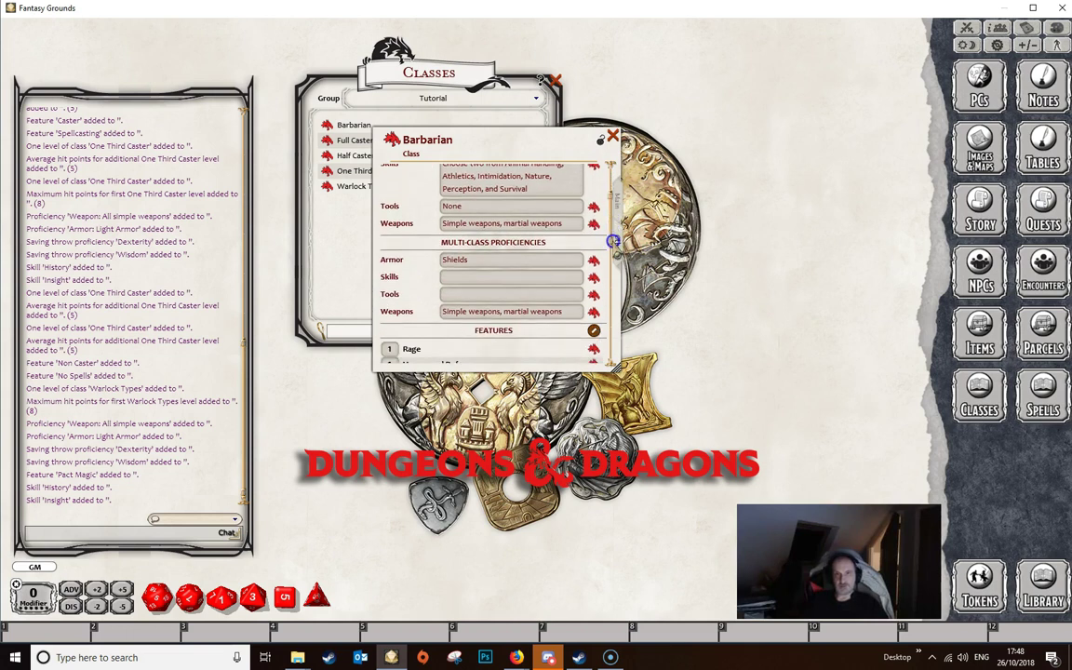
pyautogui.scroll(-1, 613, 244)
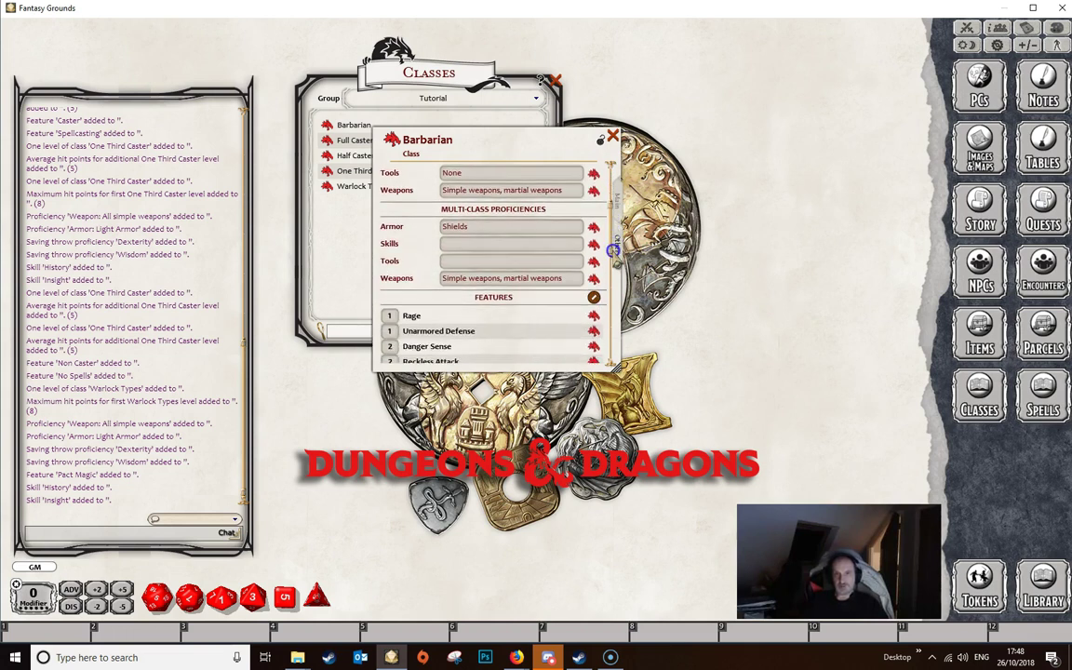
pyautogui.scroll(-3, 614, 249)
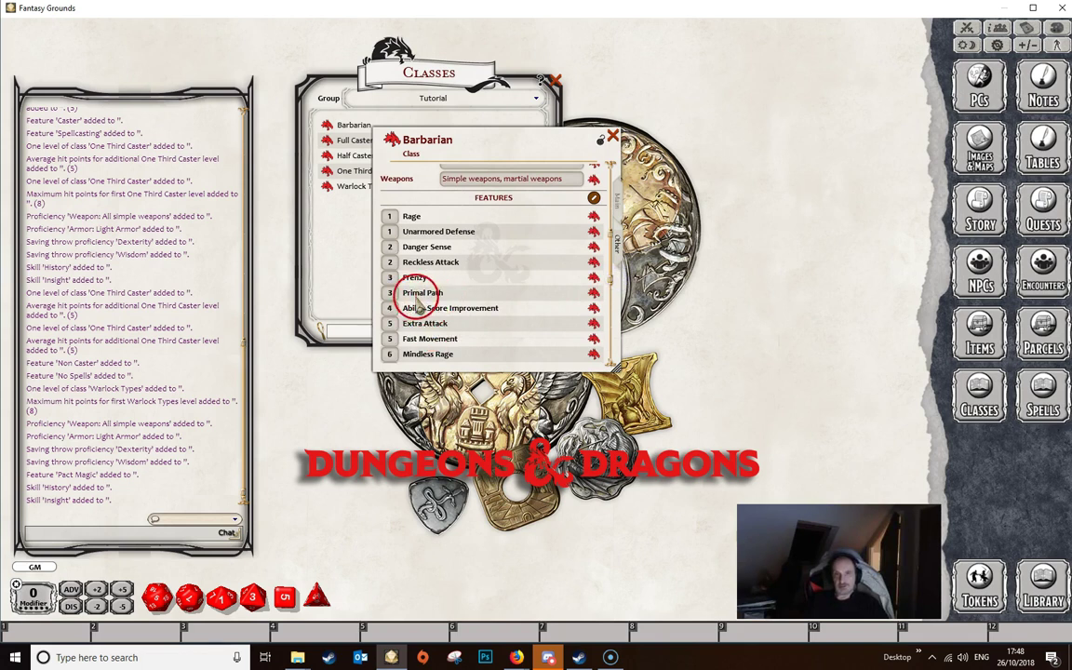
pyautogui.click(586, 293)
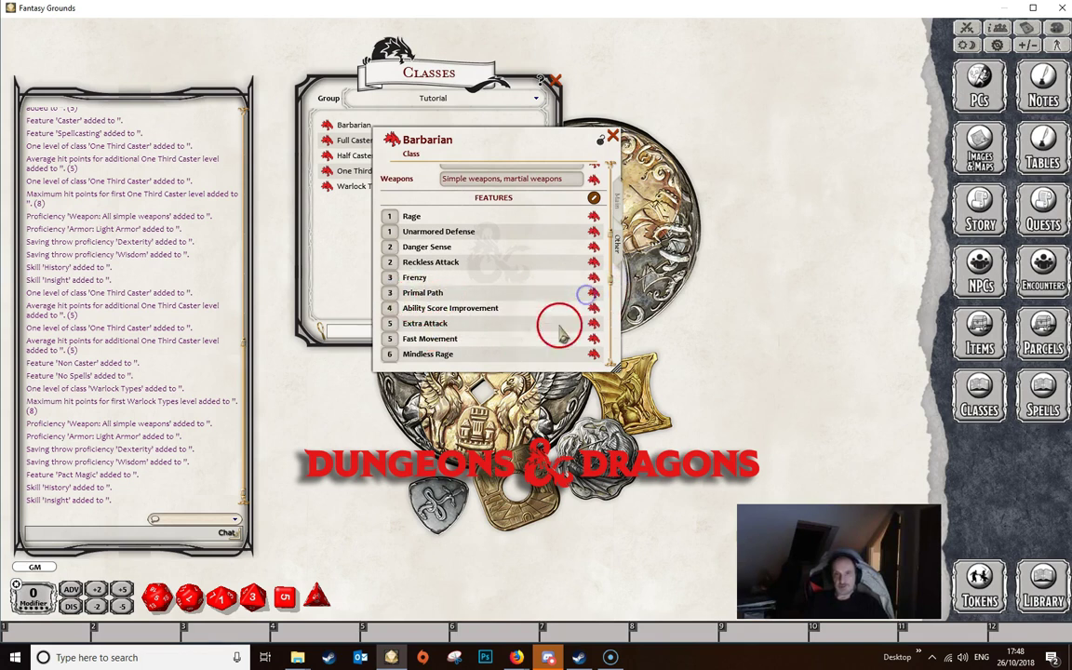
pyautogui.click(594, 293)
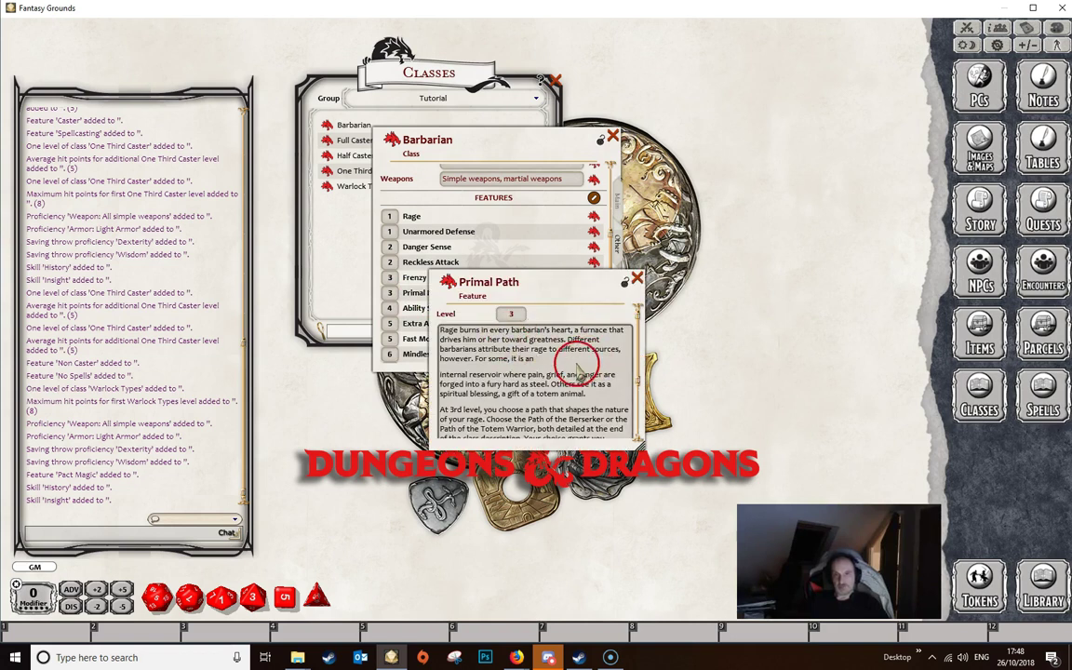
# Step: Read the rest of the Primal Path description and review the Barbarian's remaining features down to its specializations
pyautogui.scroll(-2, 563, 377)
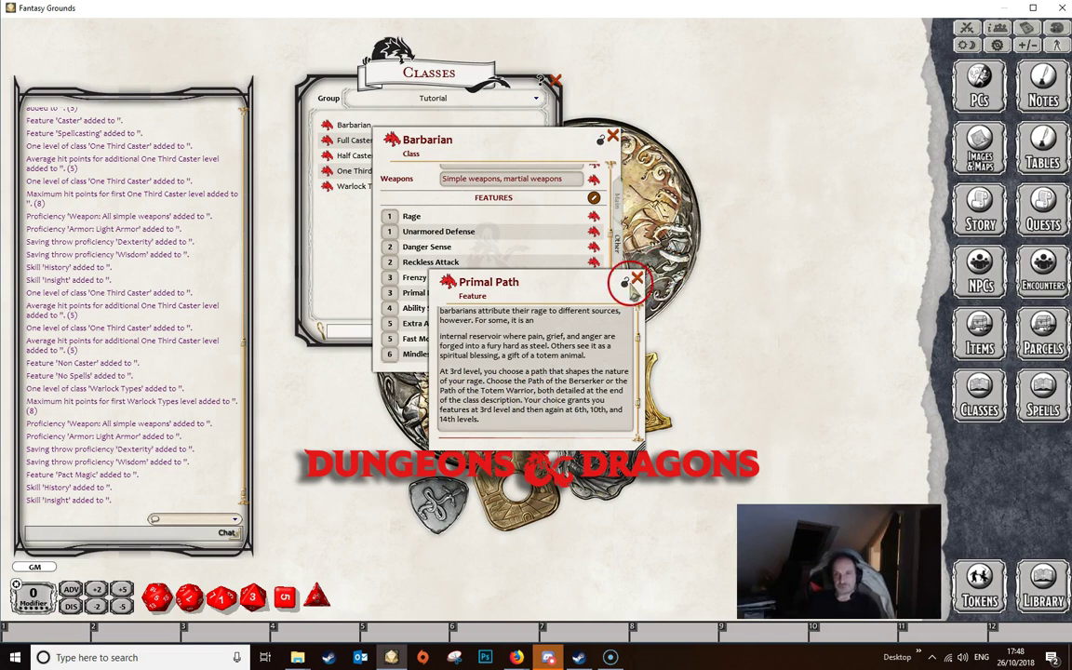
pyautogui.click(637, 279)
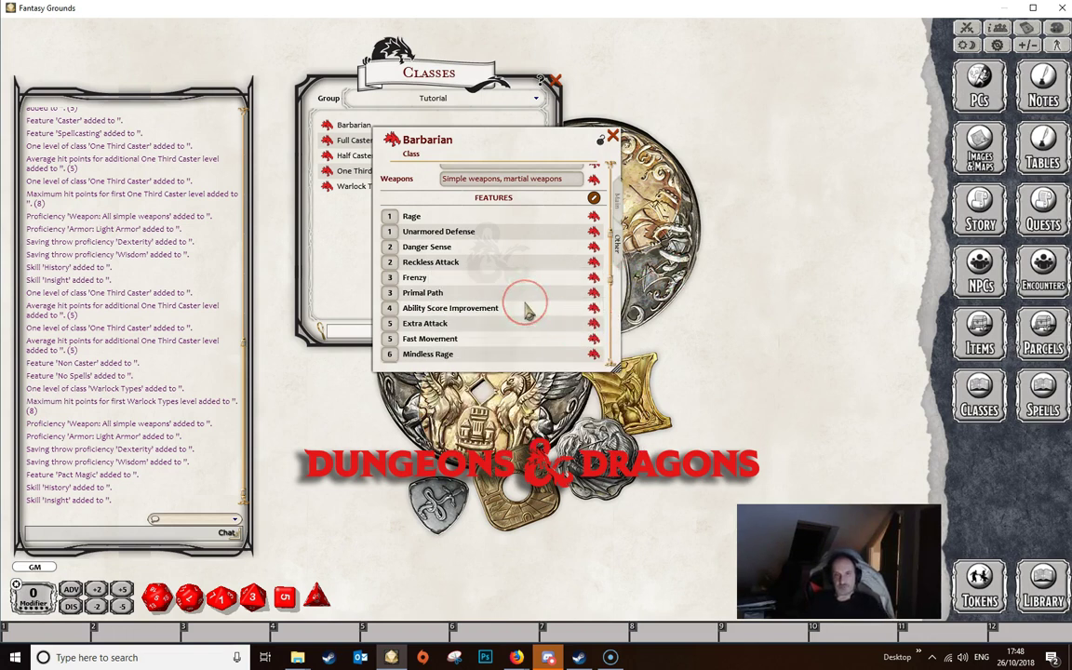
pyautogui.scroll(-6, 527, 313)
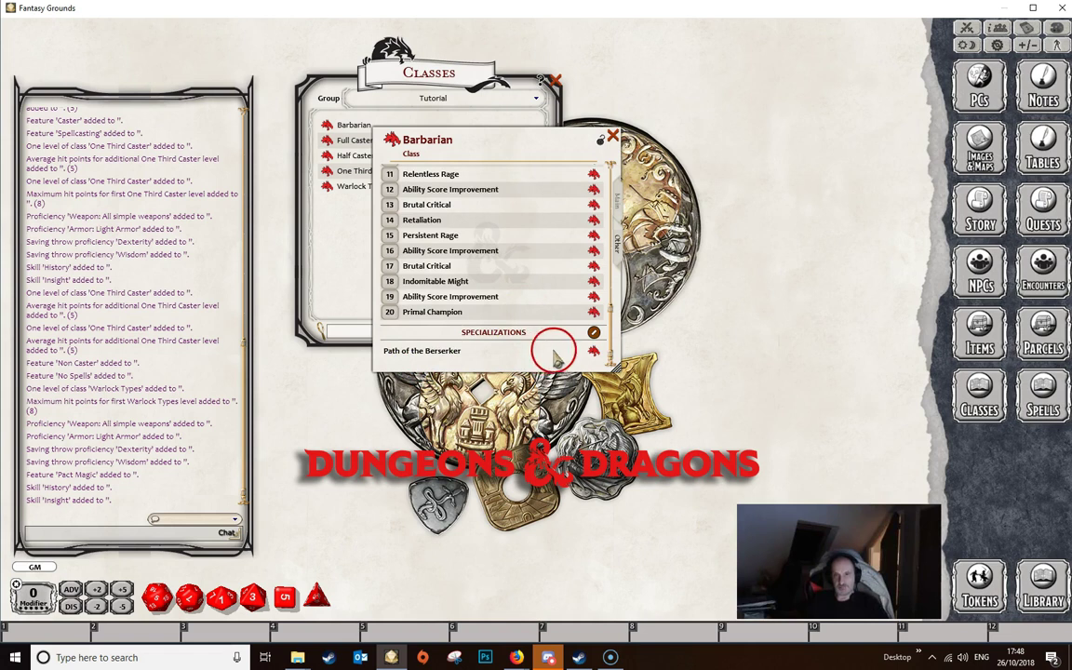
# Step: Add a specialization named Path of the Scotsman to the copied Barbarian class and open its record beside the class
pyautogui.moveTo(539, 135); pyautogui.dragTo(616, 120)
pyautogui.moveTo(516, 135); pyautogui.dragTo(625, 91)
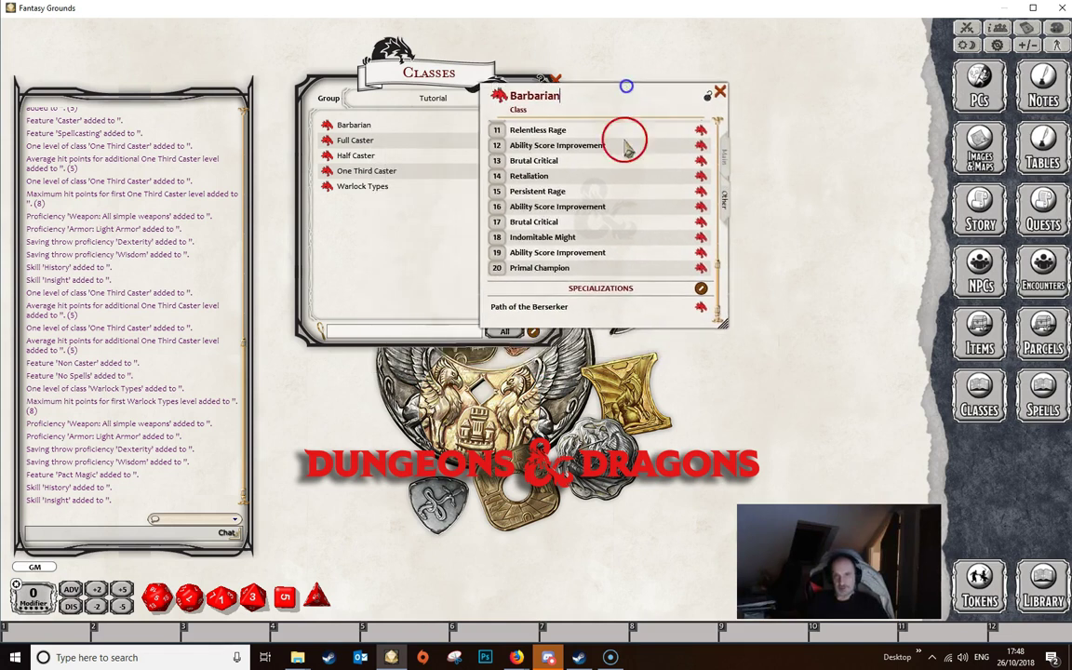
pyautogui.click(702, 289)
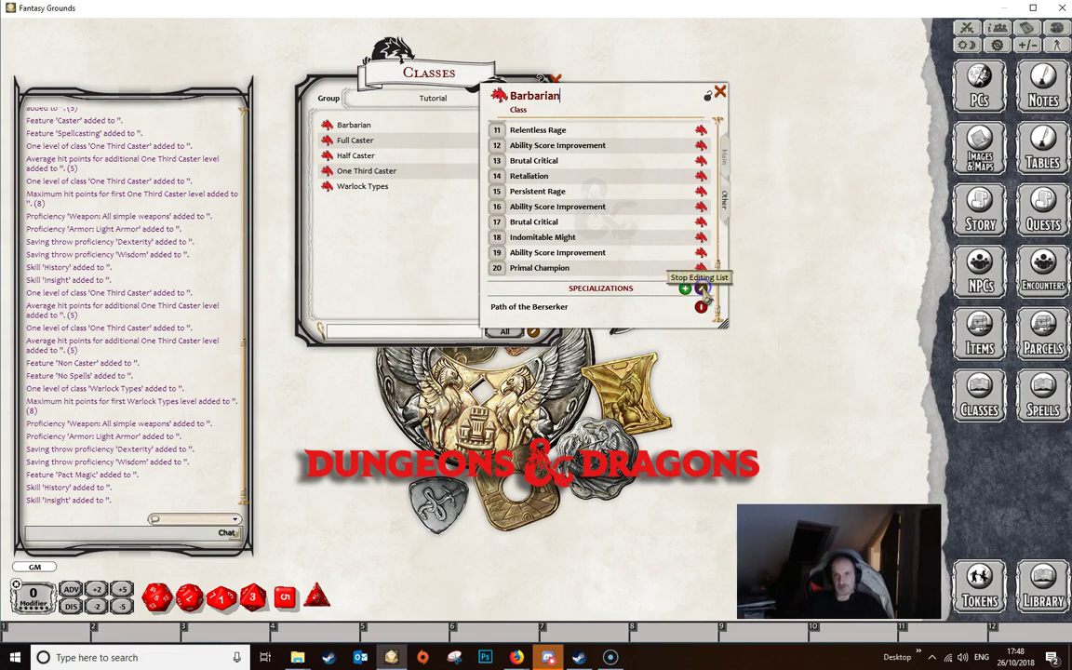
pyautogui.click(685, 289)
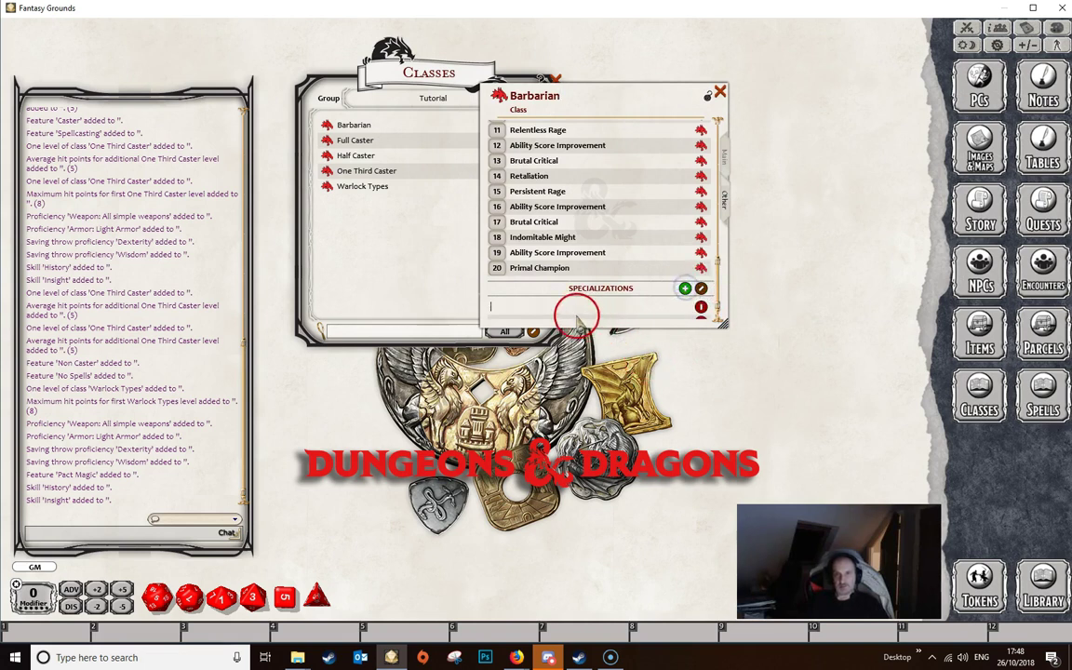
pyautogui.write('Path')
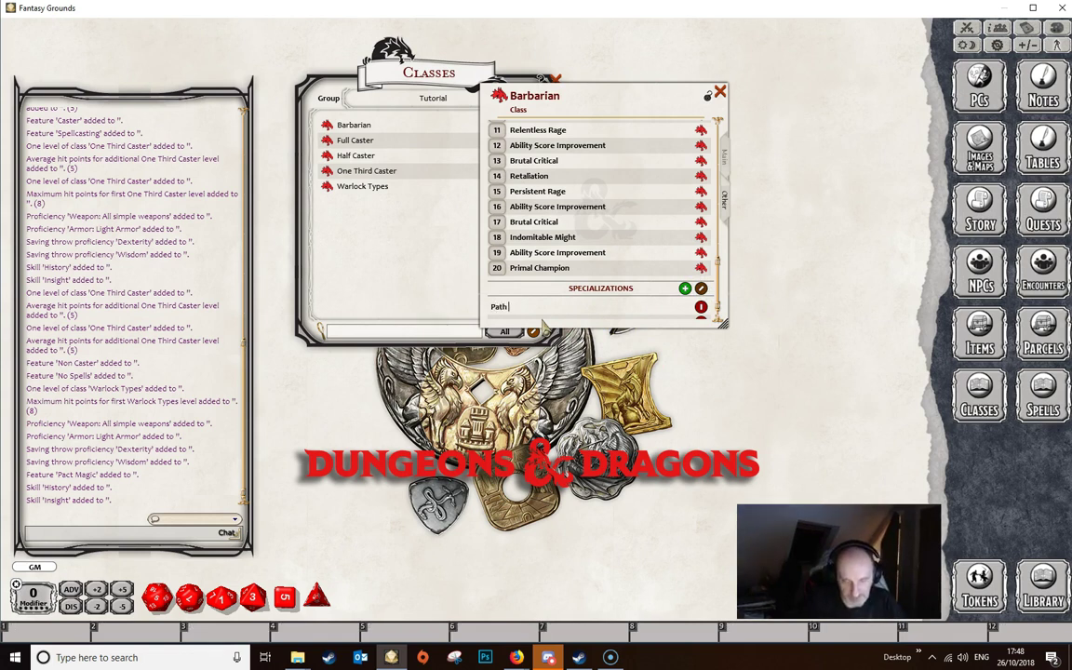
pyautogui.write(' of the ')
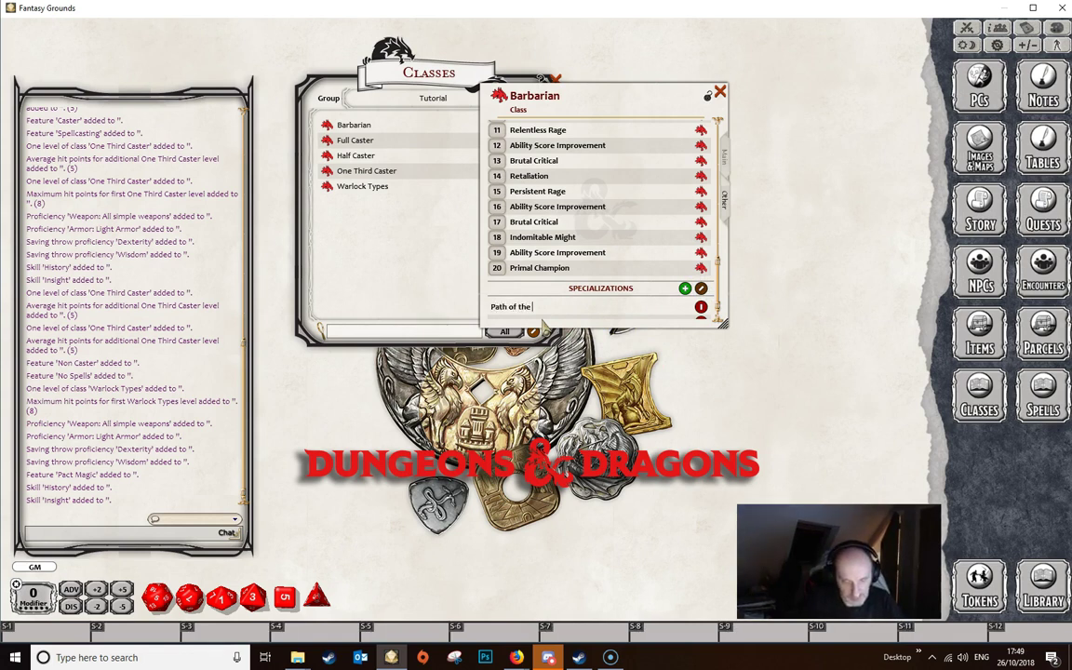
pyautogui.write('Scotsman')
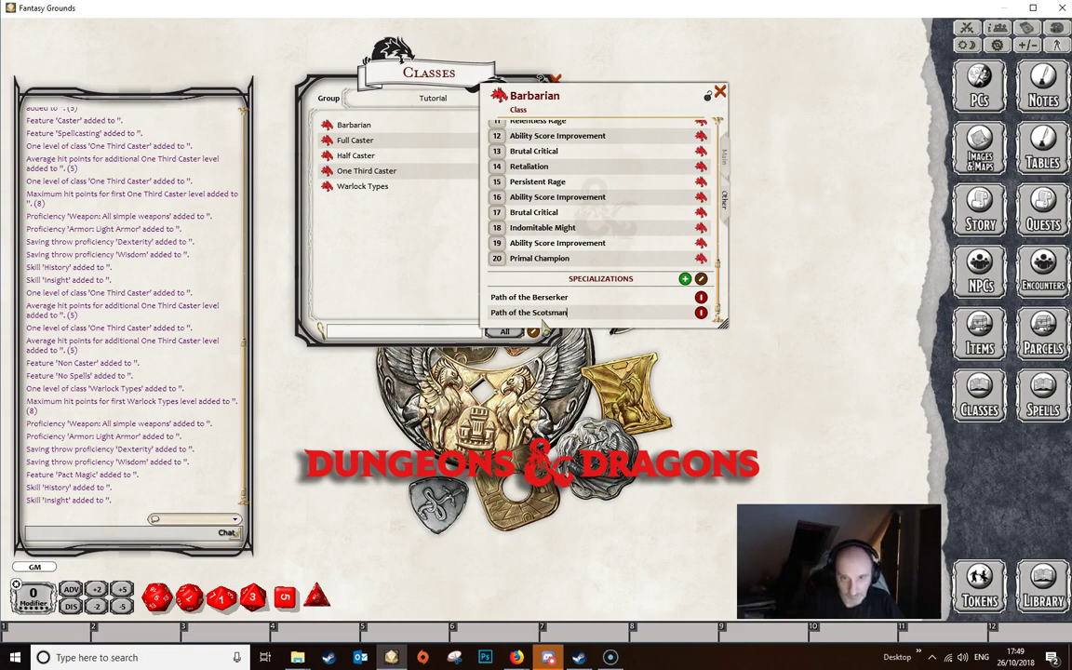
pyautogui.click(700, 279)
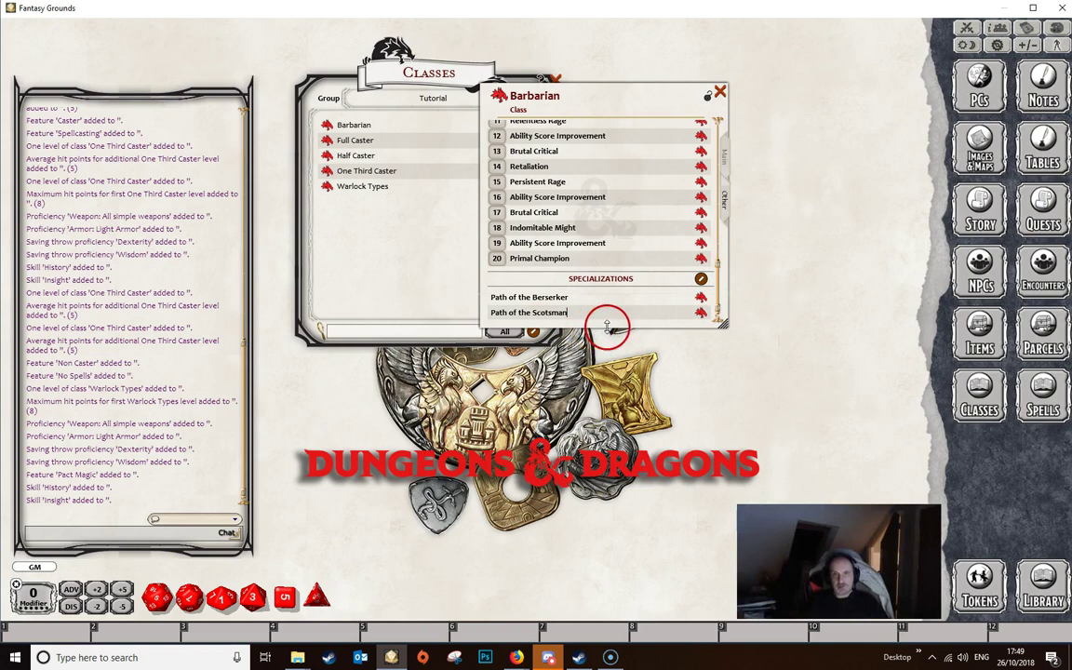
pyautogui.click(701, 312)
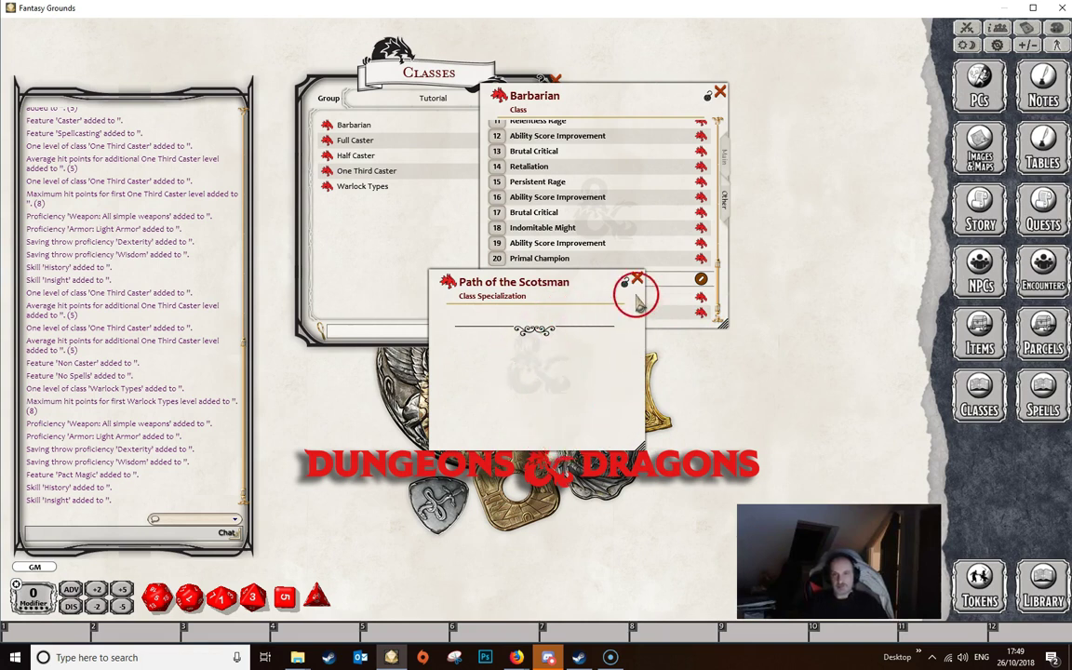
pyautogui.moveTo(604, 277); pyautogui.dragTo(366, 100)
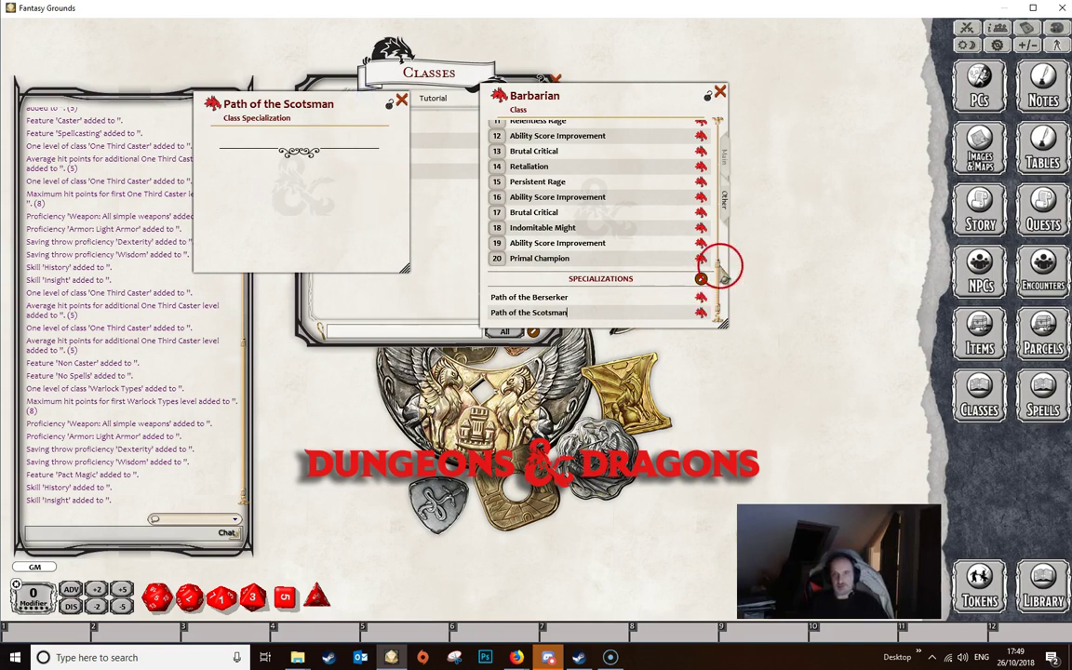
# Step: Add a level 3 class feature named Blood Lust to the copied Barbarian class
pyautogui.moveTo(722, 270); pyautogui.dragTo(718, 197)
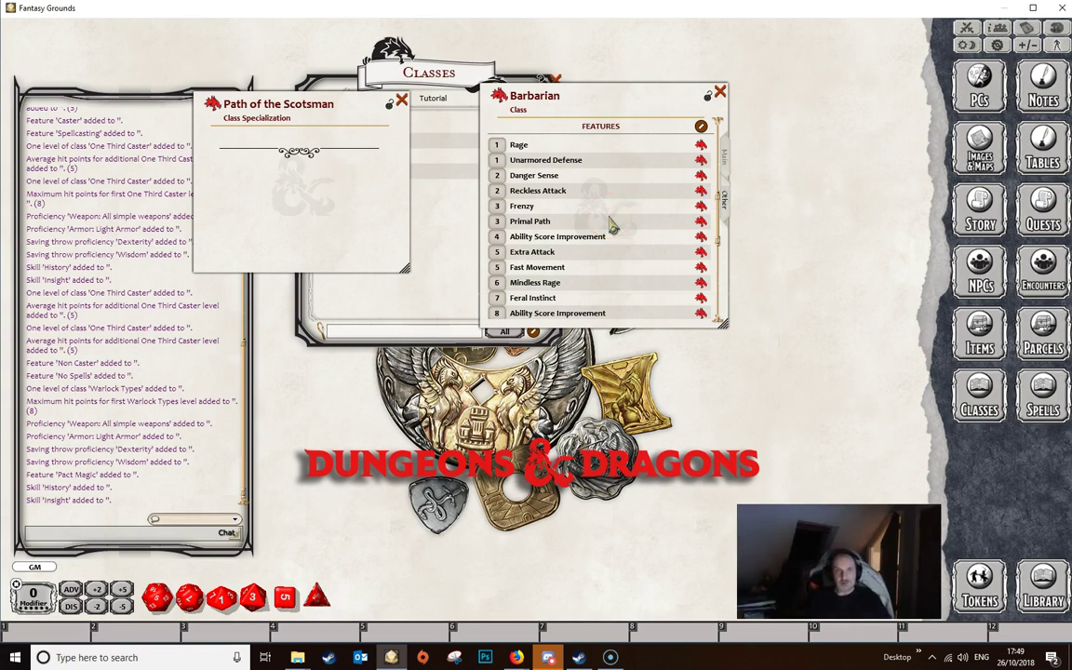
pyautogui.click(667, 153)
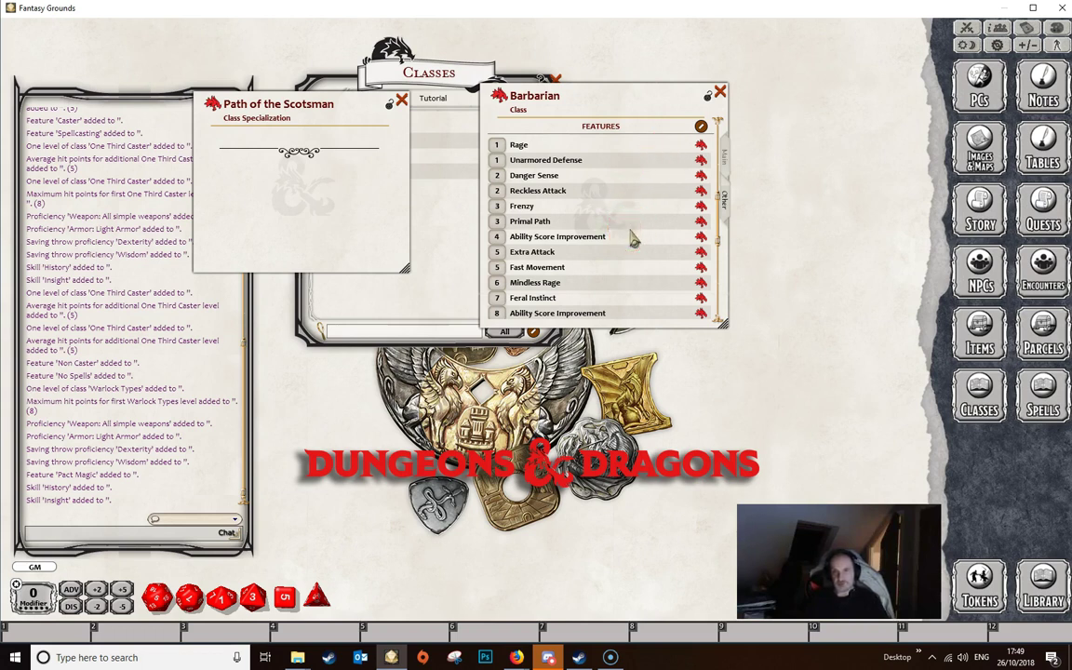
pyautogui.click(701, 126)
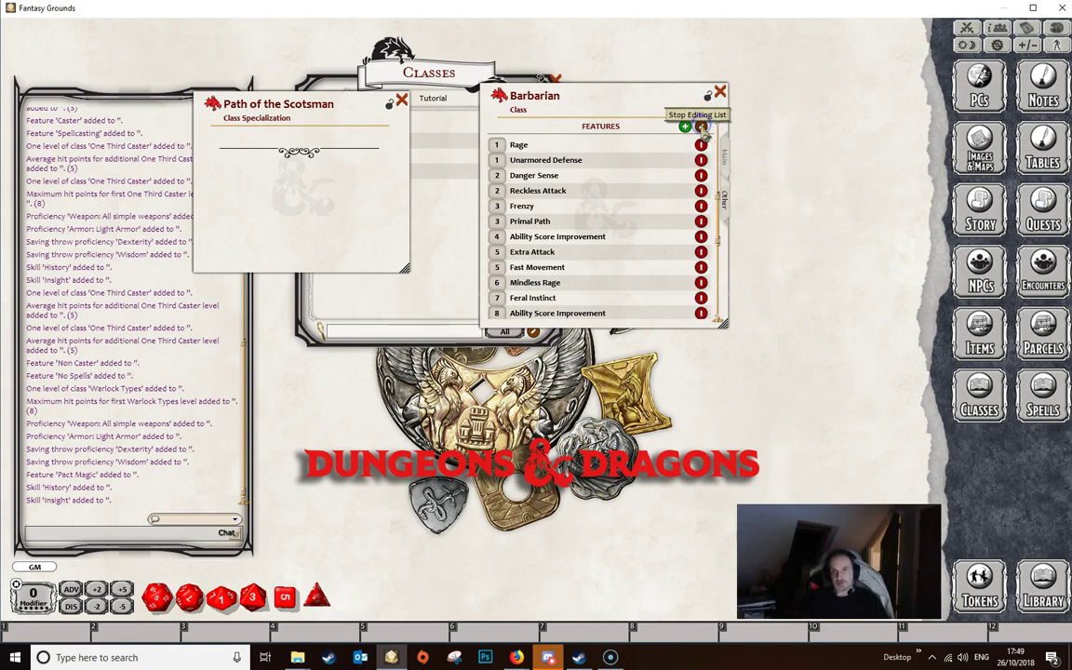
pyautogui.click(686, 127)
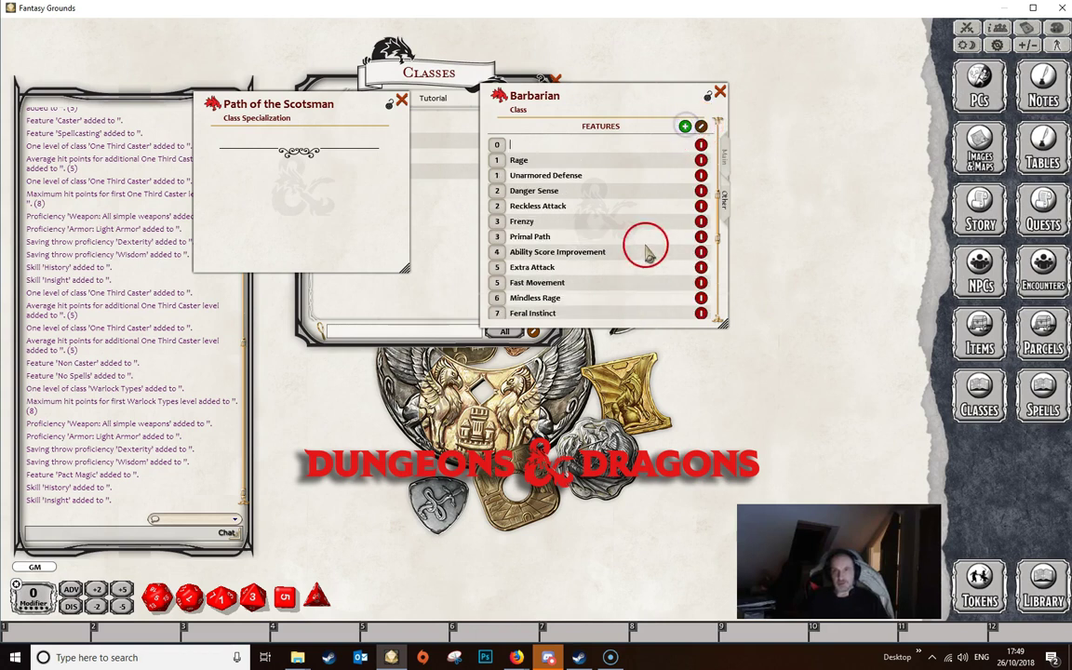
pyautogui.click(500, 145)
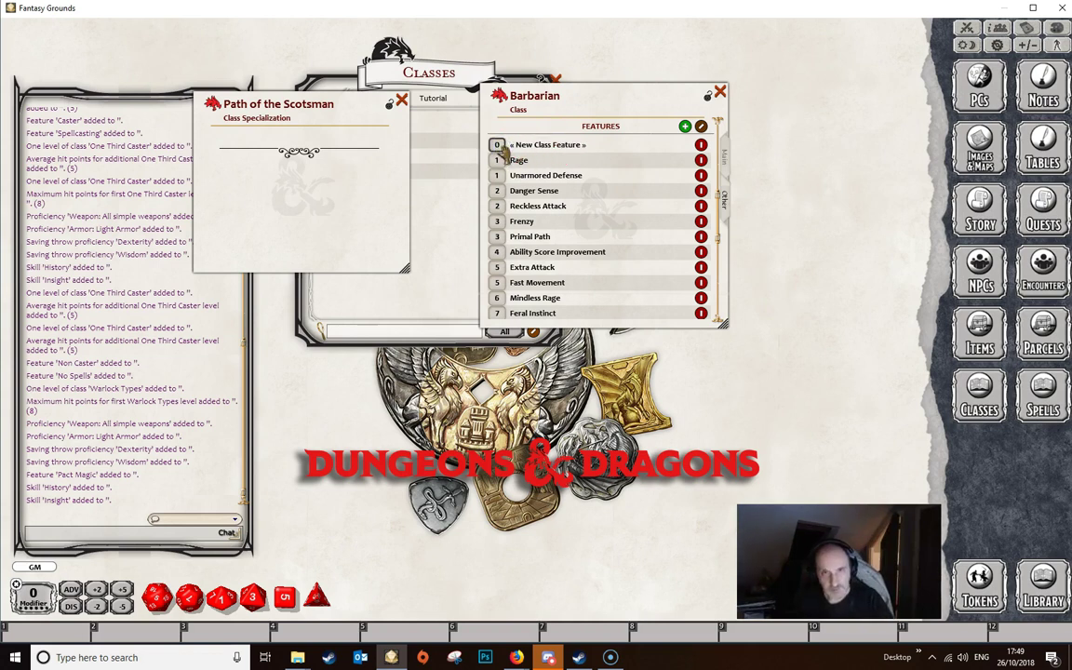
pyautogui.write('3')
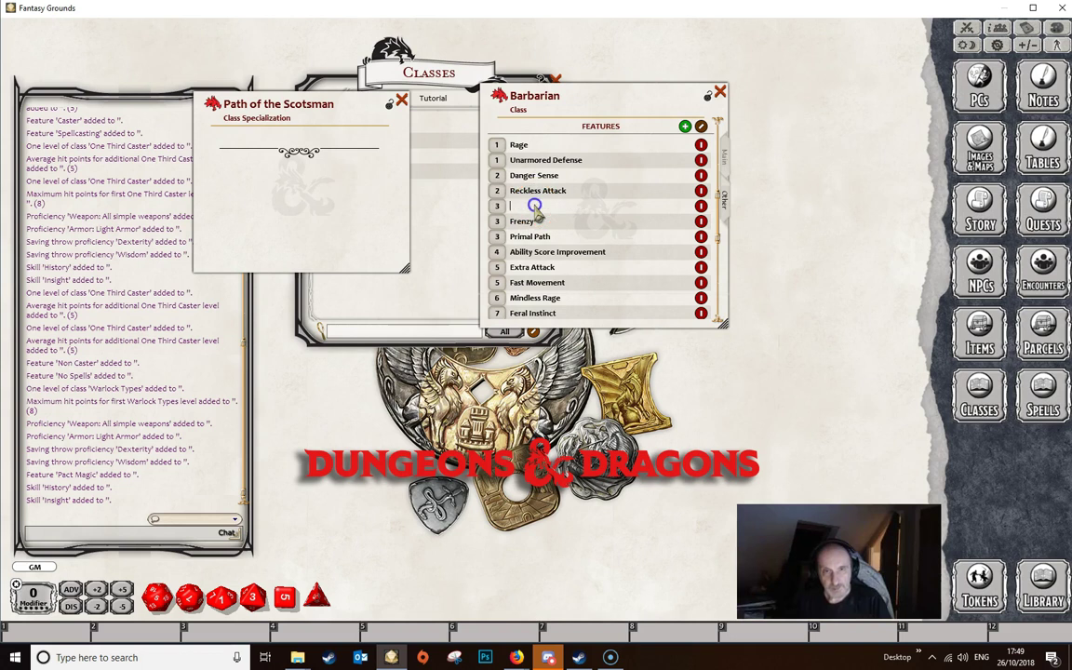
pyautogui.write('Blood lu')
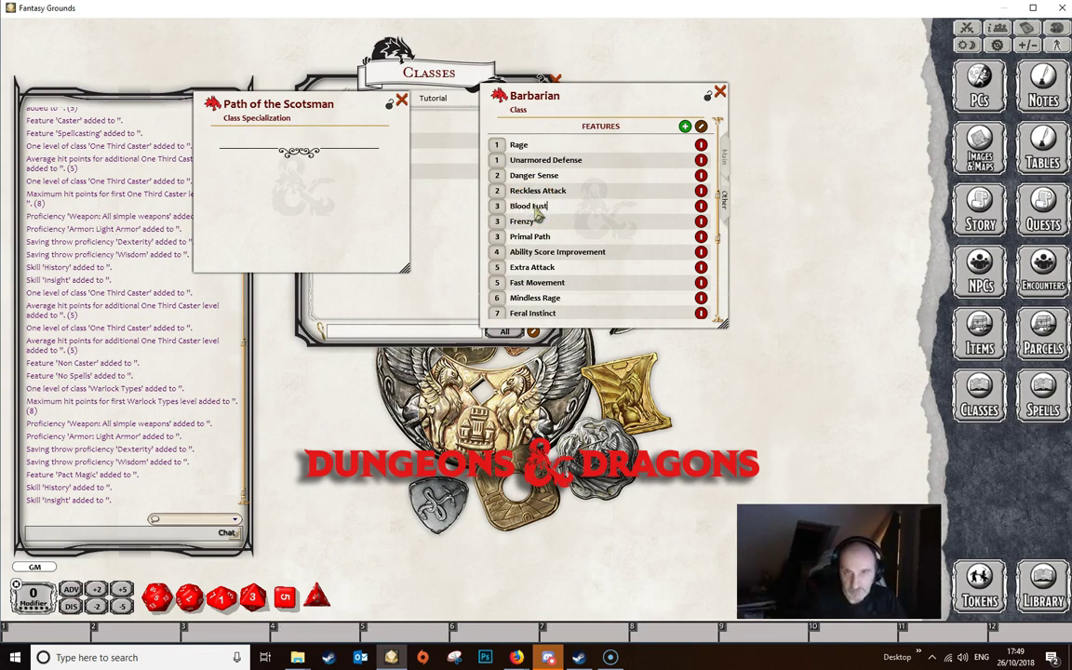
pyautogui.click(701, 125)
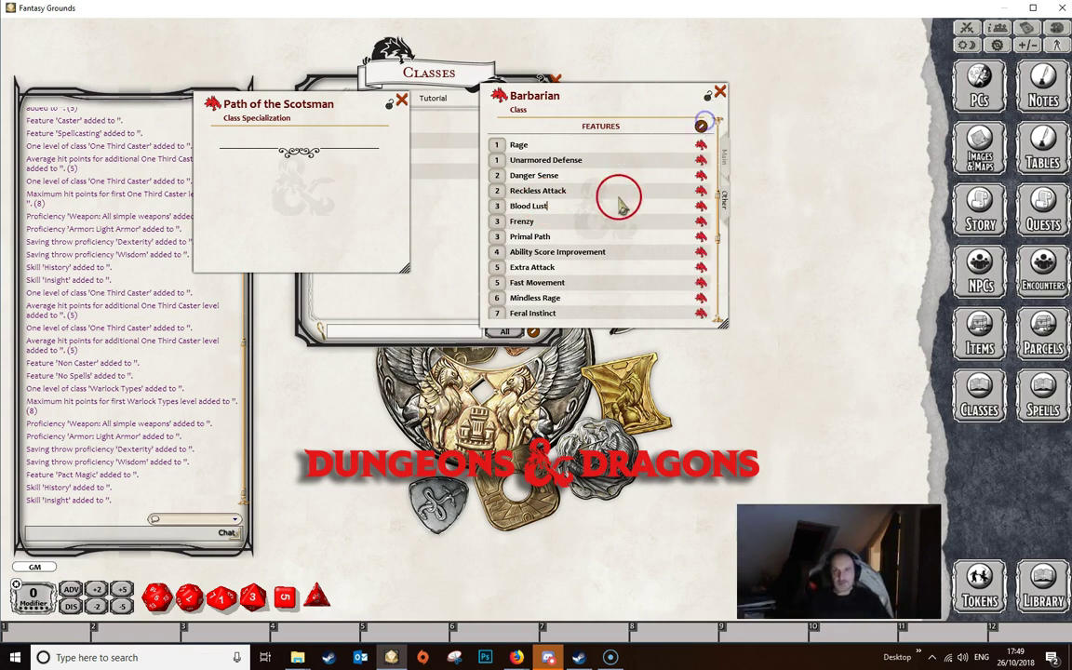
# Step: Give the Blood Lust feature the description "Some Text" and set its required specialization to Path of the Scotsman
pyautogui.click(699, 225)
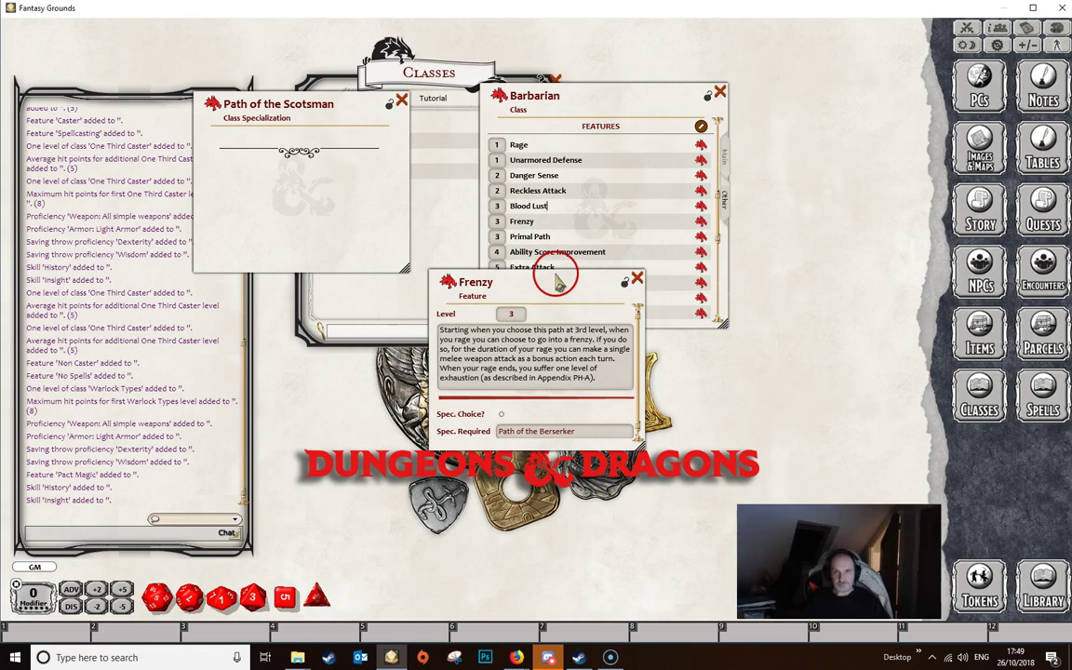
pyautogui.click(636, 278)
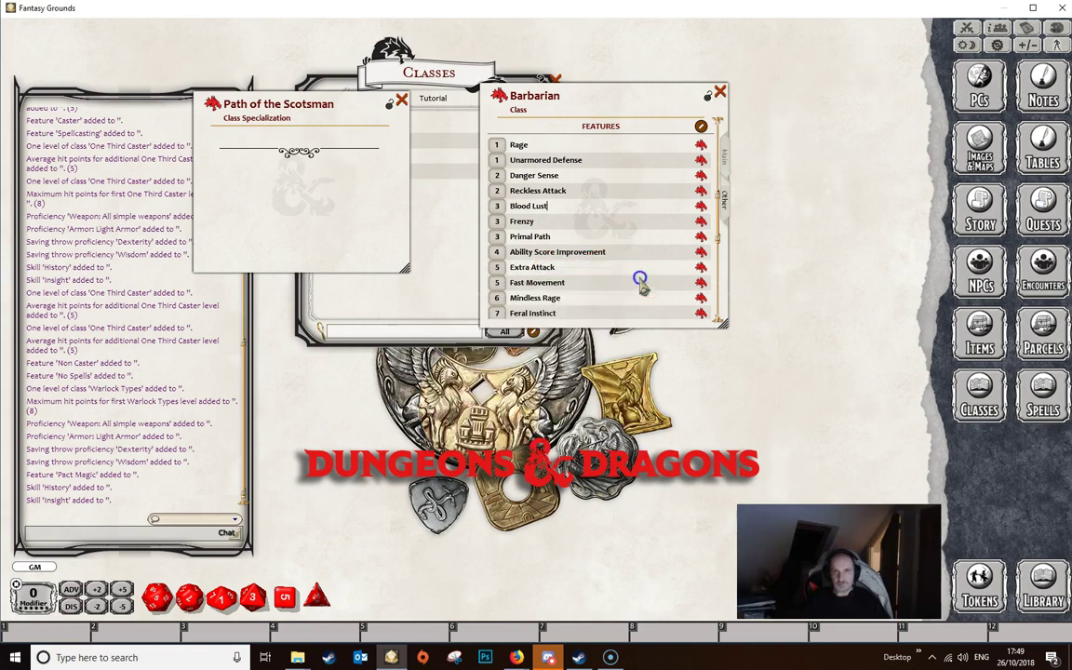
pyautogui.click(698, 207)
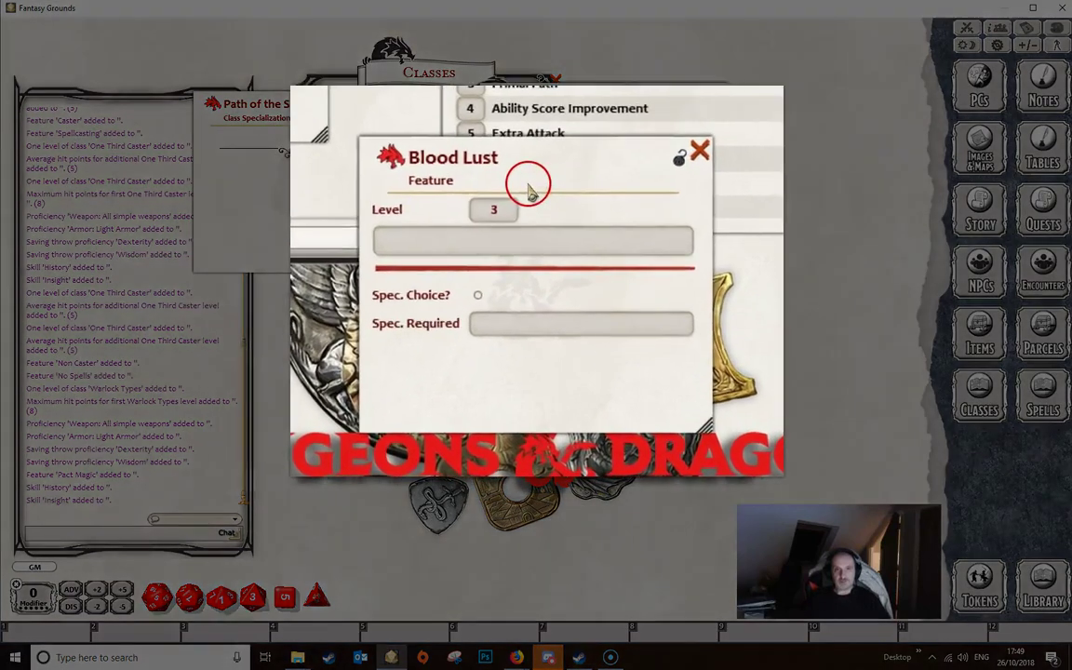
pyautogui.click(456, 234)
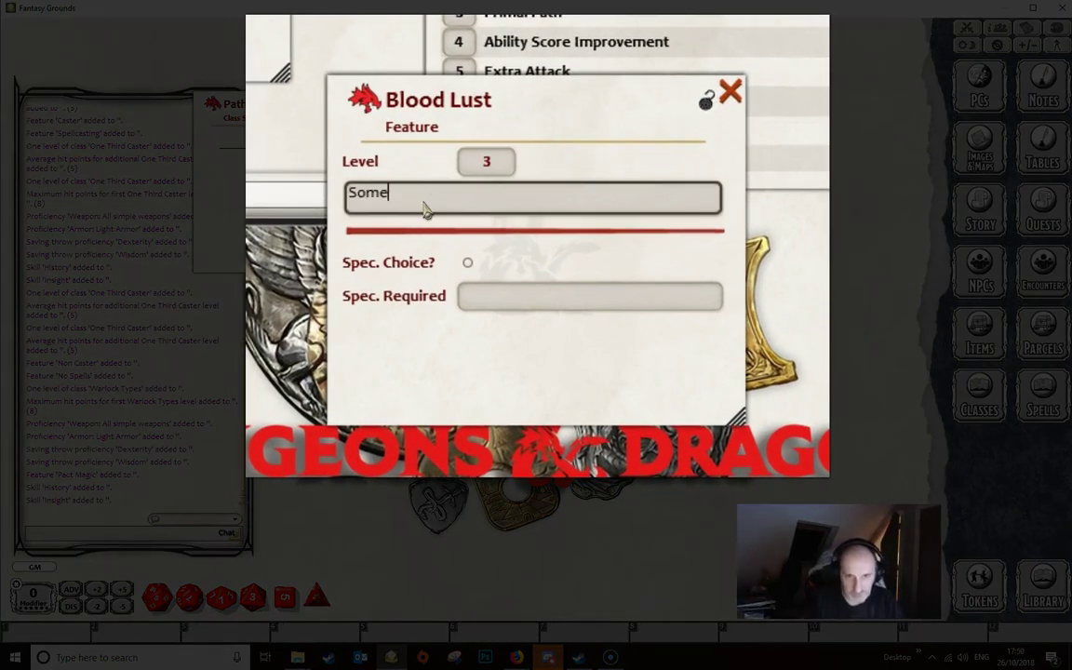
pyautogui.write('Some Text')
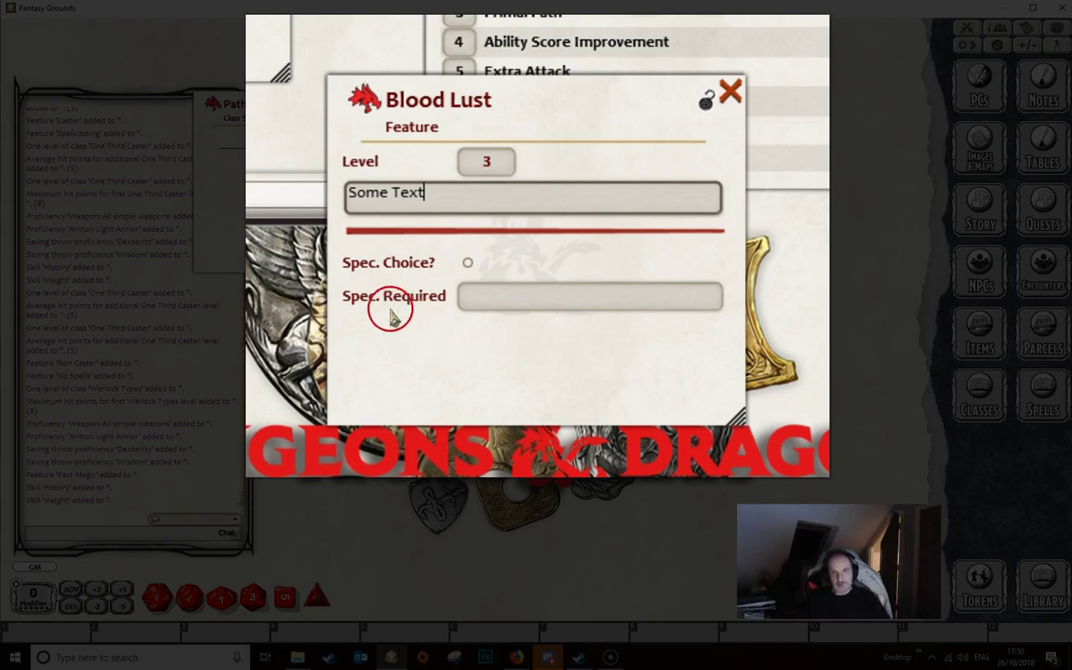
pyautogui.click(491, 303)
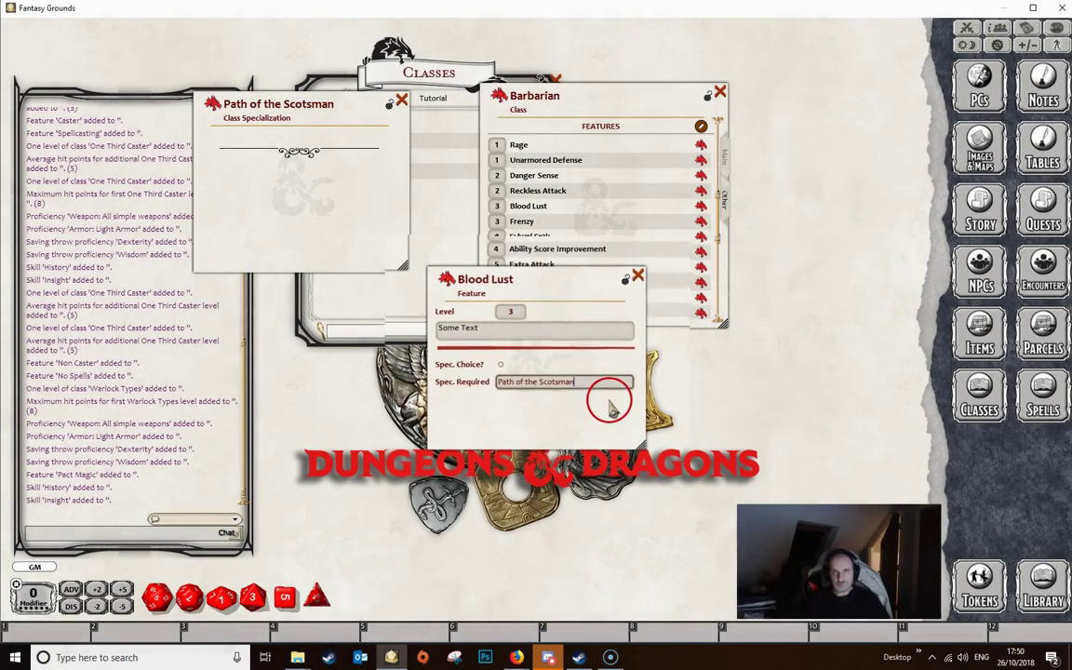
pyautogui.click(637, 281)
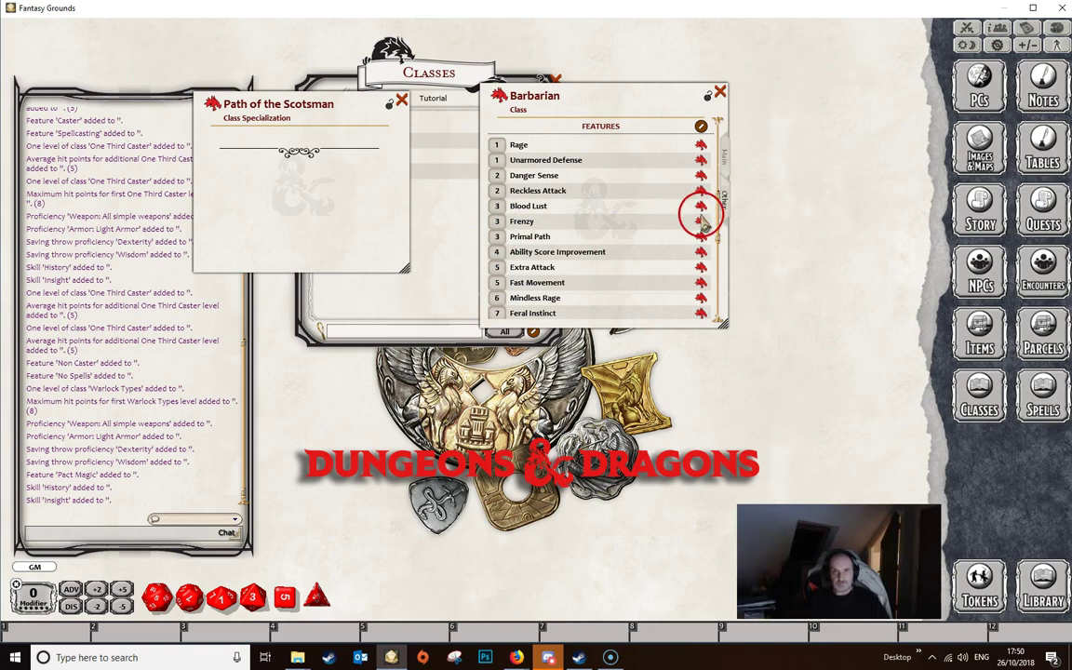
# Step: Link the Blood Lust feature into the Path of the Scotsman specialization and place the character selection window below the class record
pyautogui.moveTo(701, 206); pyautogui.dragTo(275, 179)
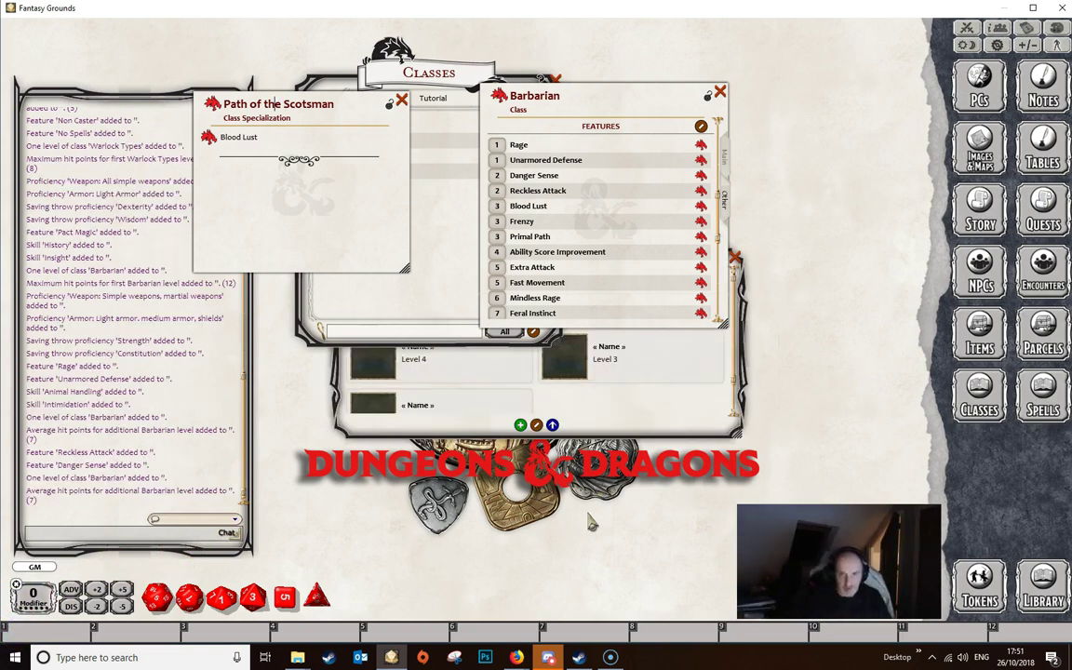
pyautogui.click(654, 431)
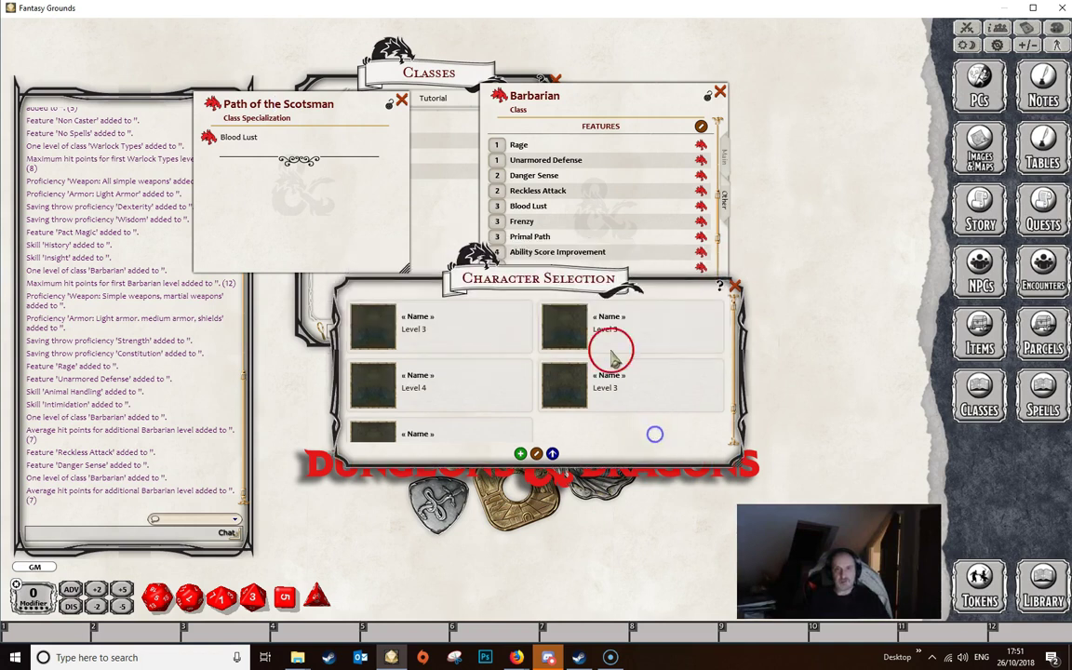
pyautogui.moveTo(586, 293); pyautogui.dragTo(542, 347)
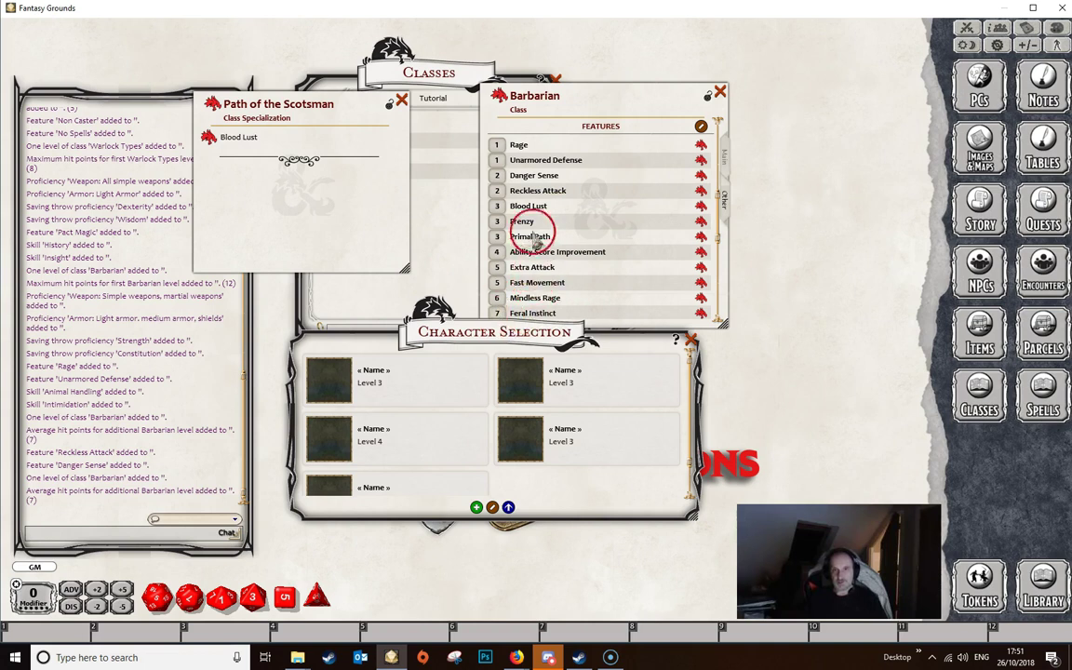
# Step: Compare the specialization required by the Barbarian's Frenzy feature with the one required by Blood Lust
pyautogui.click(700, 220)
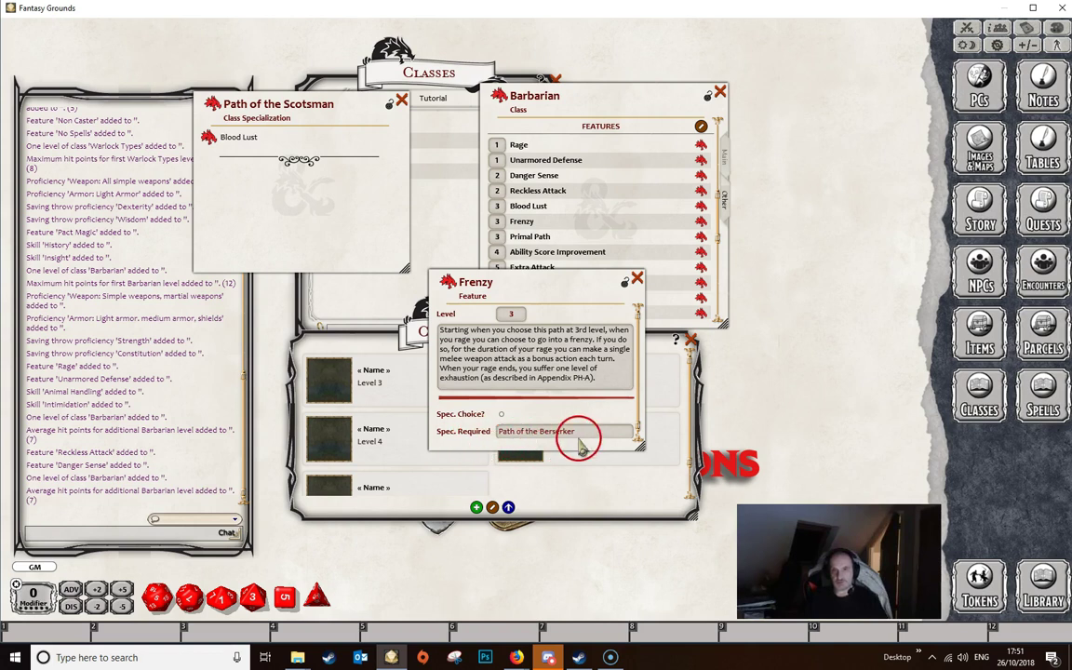
pyautogui.click(607, 385)
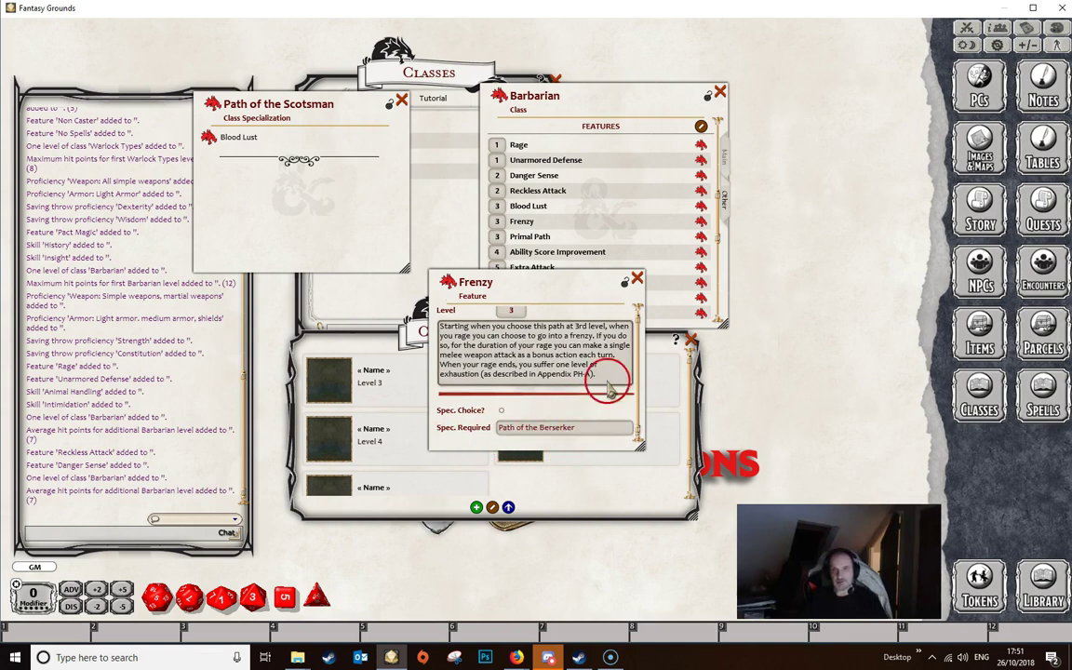
pyautogui.click(636, 279)
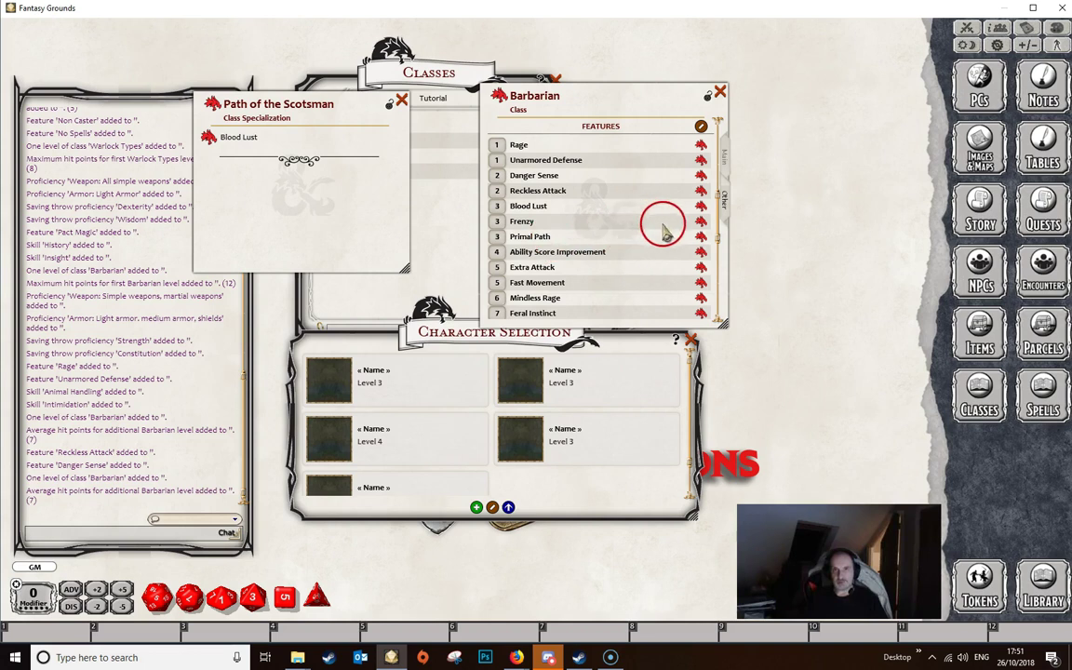
pyautogui.click(700, 206)
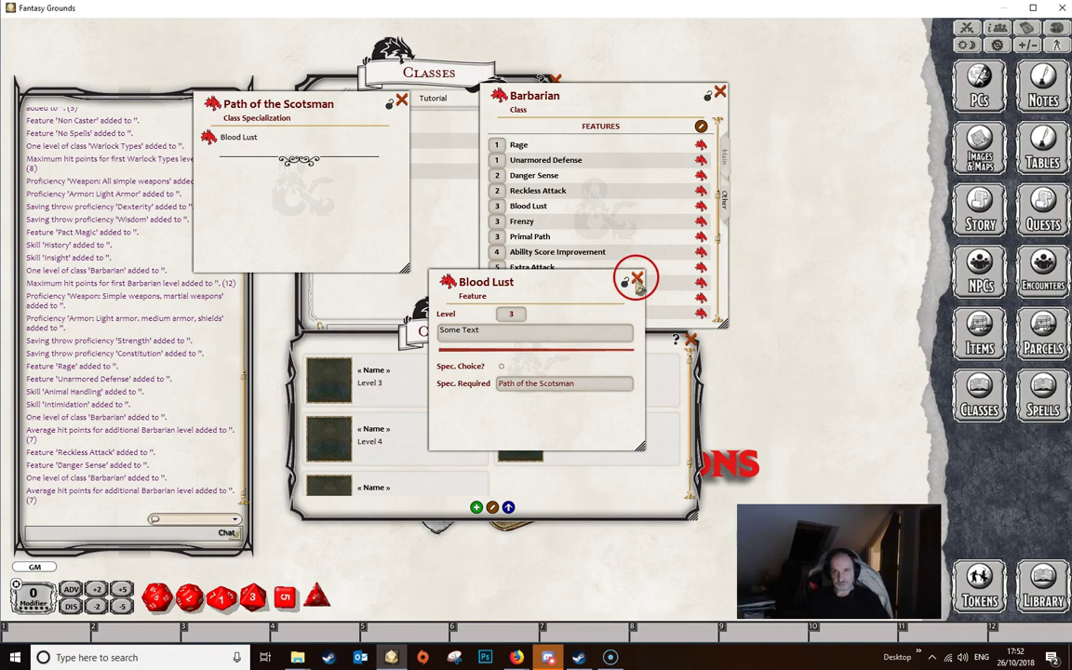
pyautogui.click(636, 280)
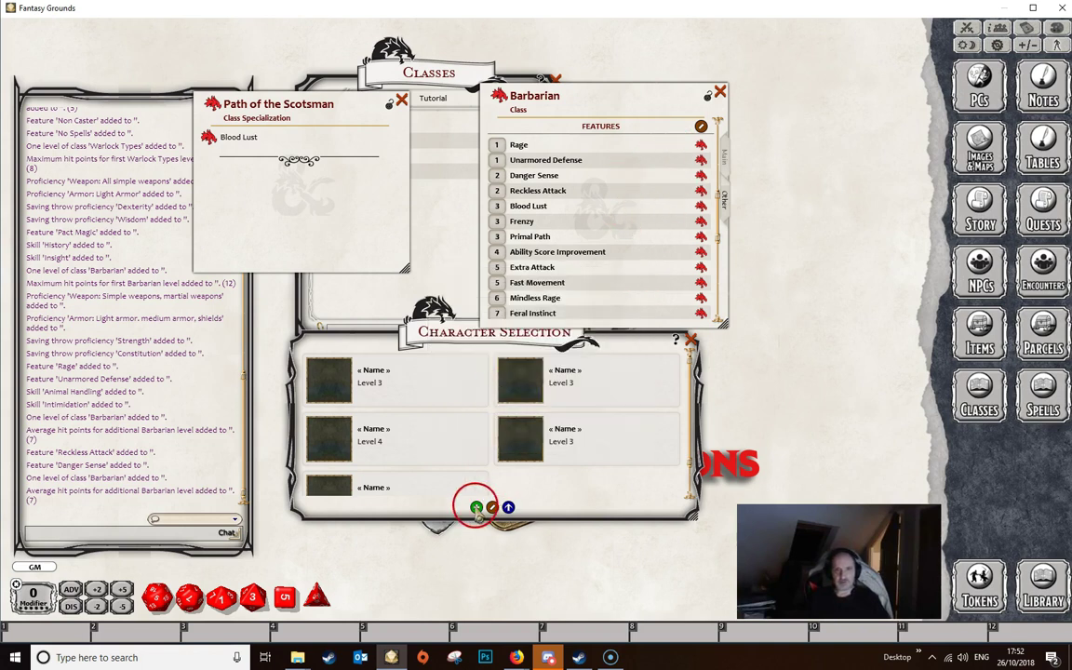
# Step: Create a character and give it the first level of the Tutorial group's Barbarian class, with the Animal Handling and Athletics skills
pyautogui.click(475, 507)
pyautogui.moveTo(455, 177); pyautogui.dragTo(430, 194)
pyautogui.click(402, 74)
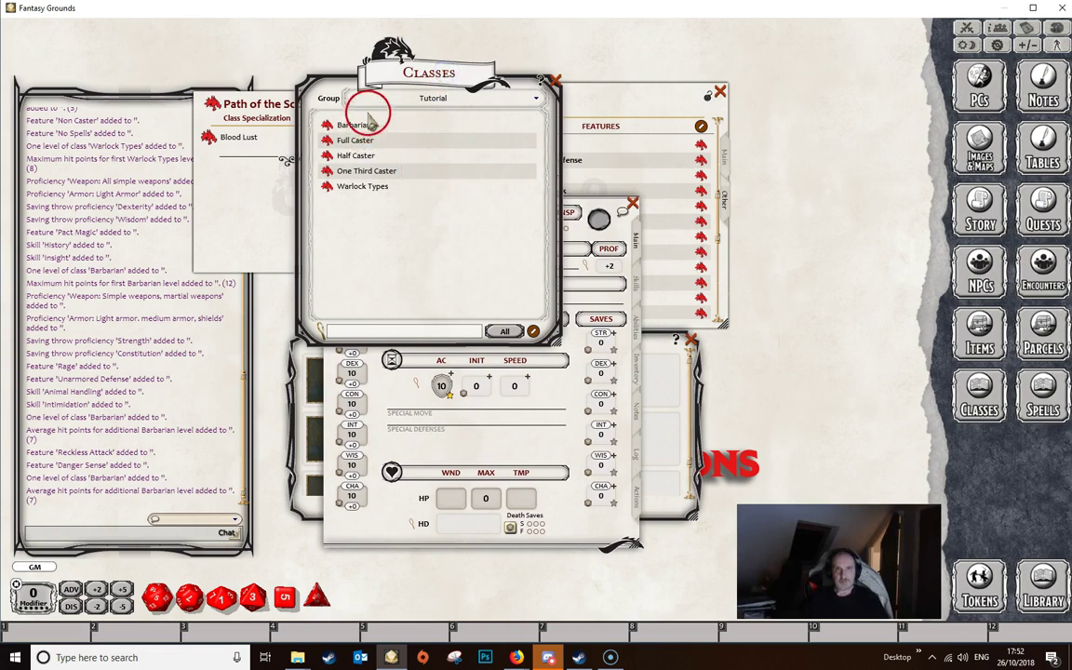
pyautogui.moveTo(367, 72); pyautogui.dragTo(173, 82)
pyautogui.moveTo(115, 136); pyautogui.dragTo(322, 220)
pyautogui.moveTo(403, 268); pyautogui.dragTo(395, 276)
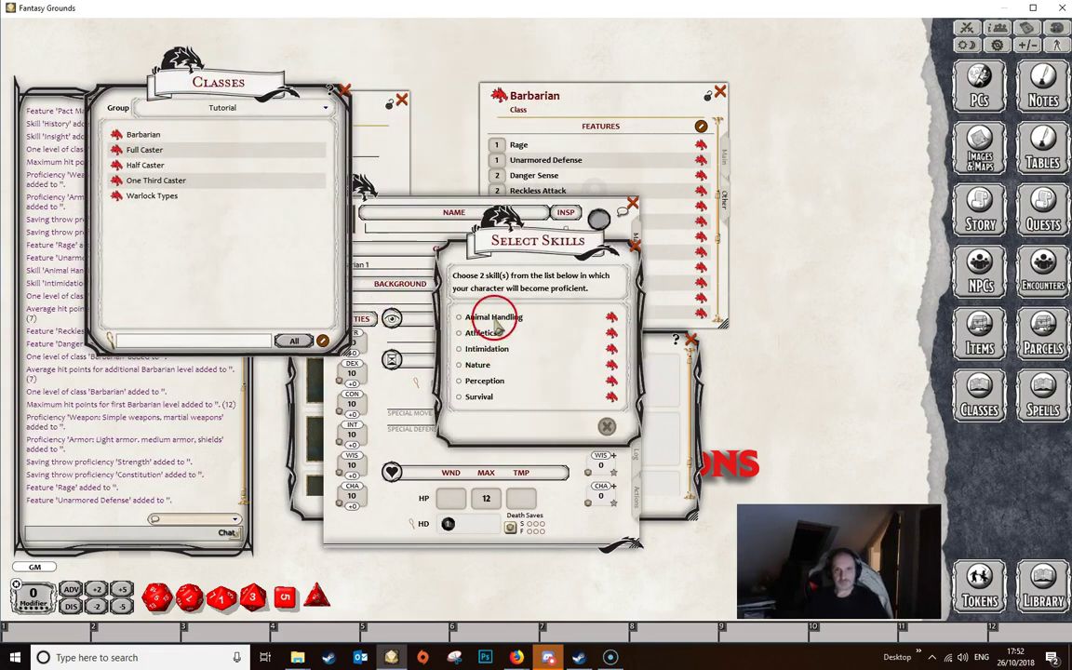
pyautogui.click(583, 426)
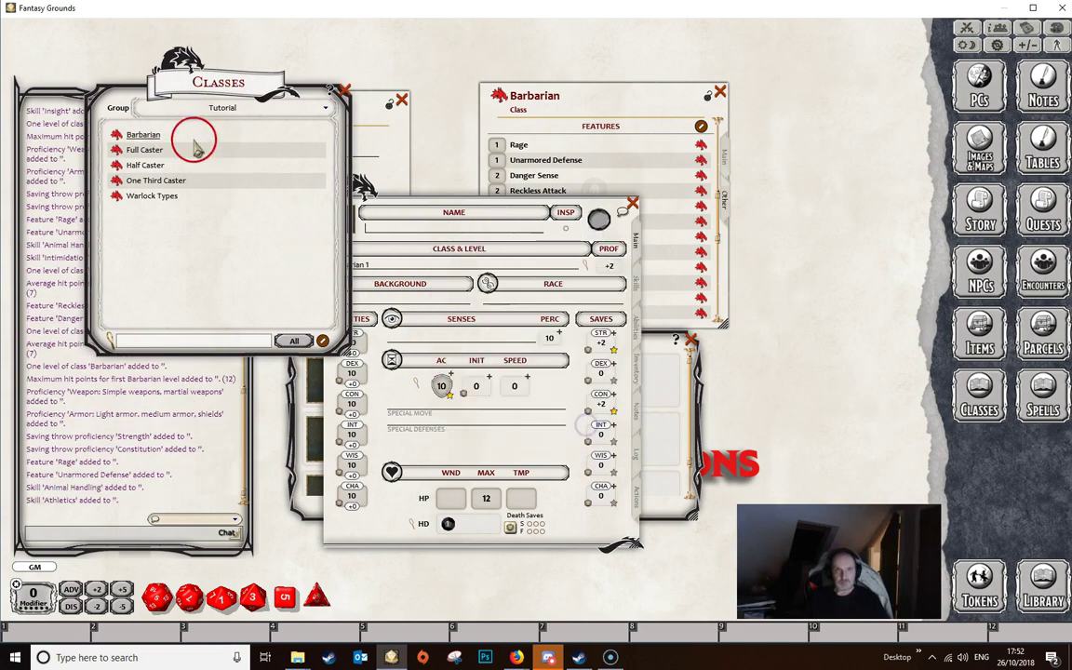
# Step: Raise the character to Barbarian level 3 and choose Path of the Scotsman as its Primal Path
pyautogui.moveTo(124, 134); pyautogui.dragTo(375, 269)
pyautogui.moveTo(98, 182); pyautogui.dragTo(363, 266)
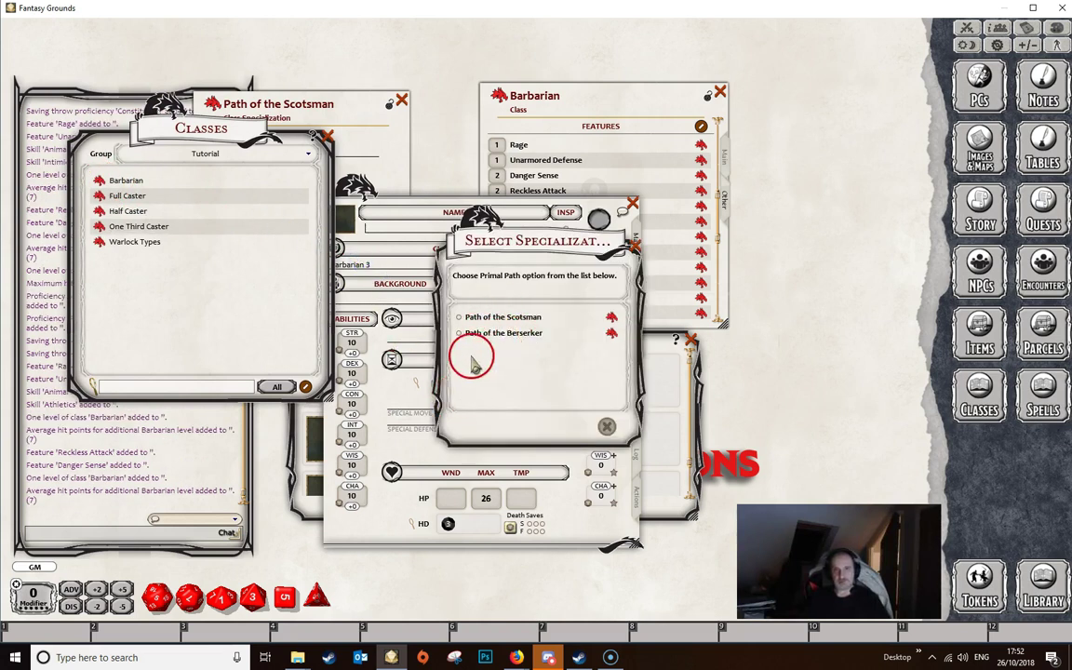
pyautogui.click(459, 318)
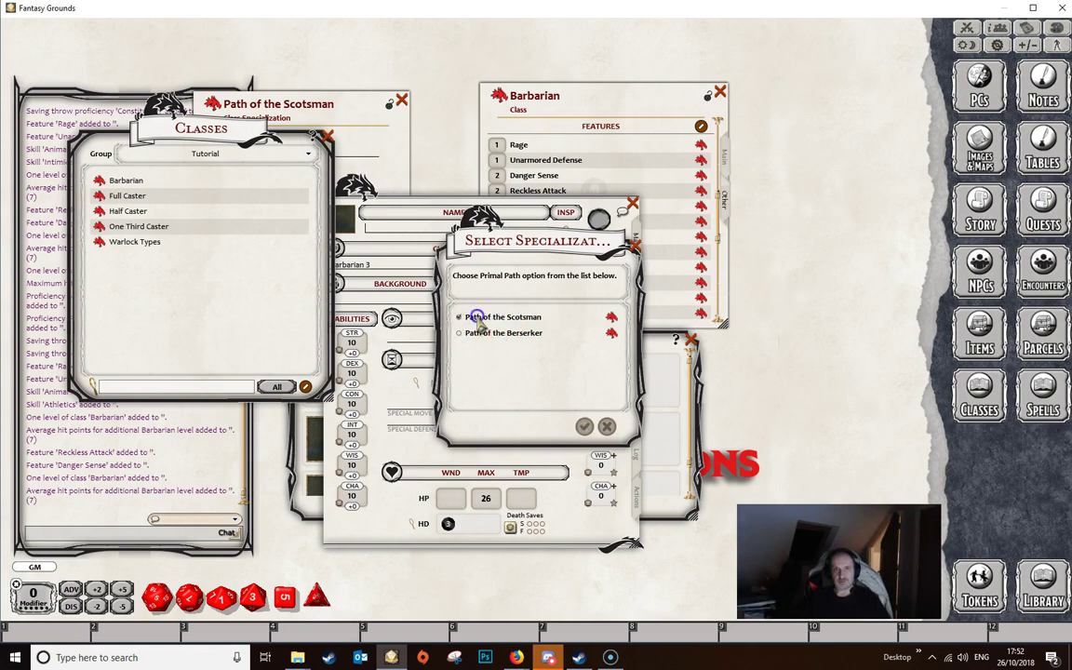
pyautogui.click(584, 426)
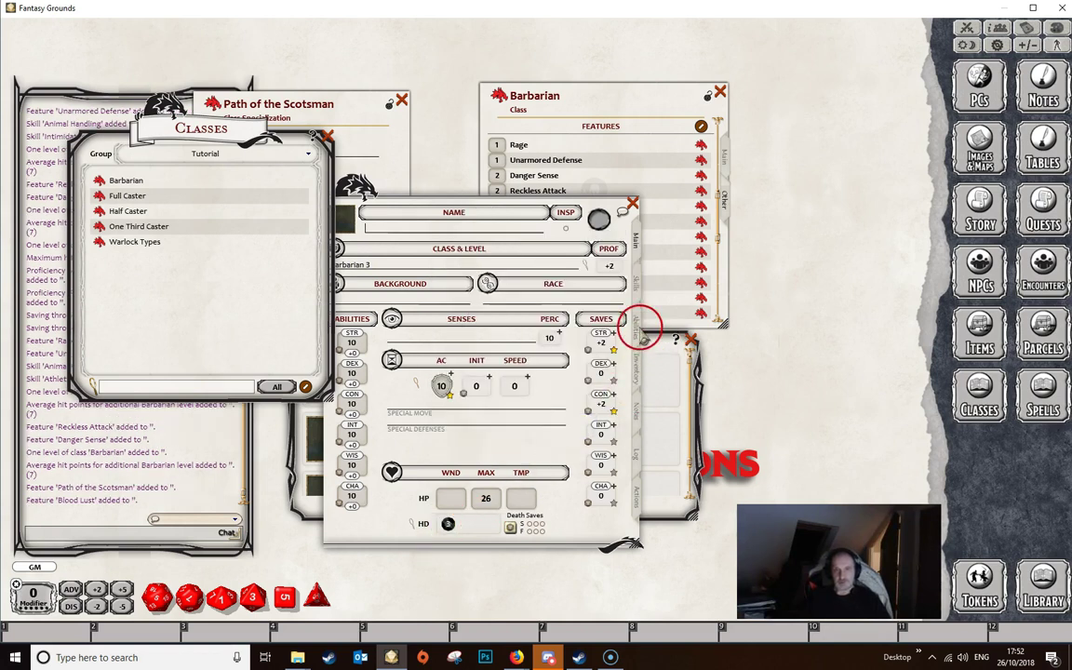
# Step: Check the features the character gained from the customised Barbarian class and close its sheet
pyautogui.click(636, 326)
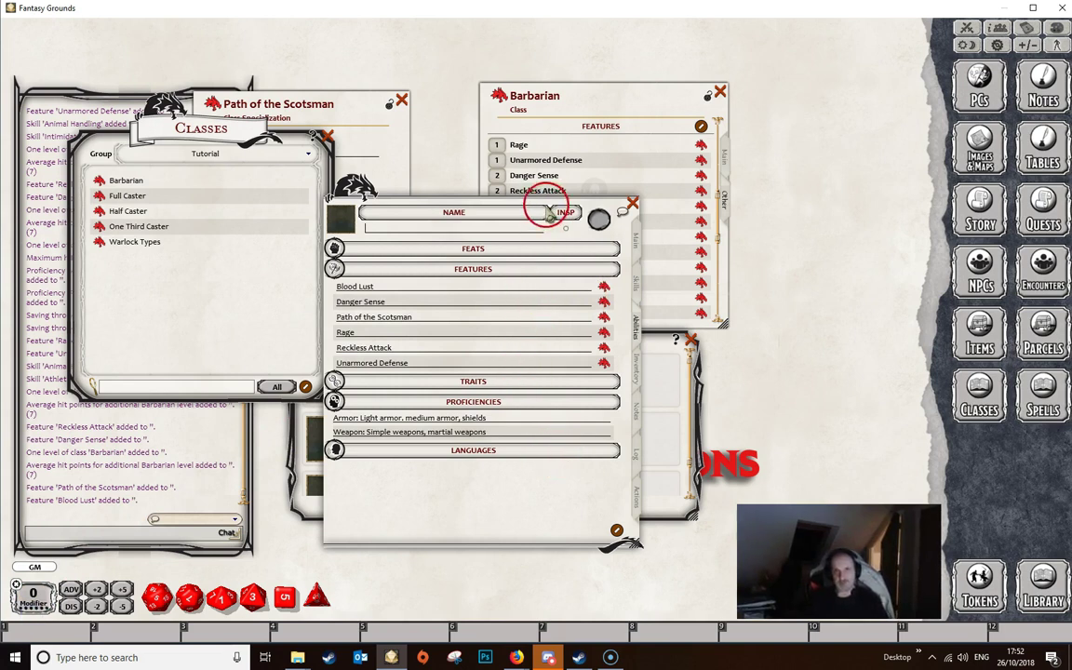
pyautogui.moveTo(541, 212); pyautogui.dragTo(578, 193)
pyautogui.click(671, 182)
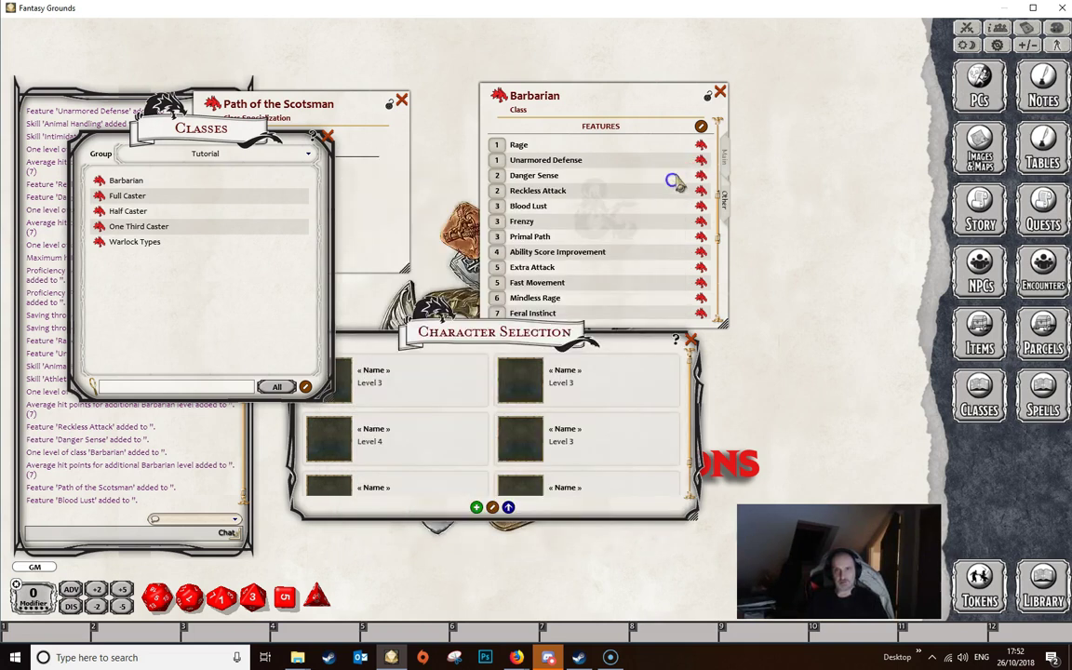
# Step: Close the class list, lock the copied Barbarian record, and close it together with the Path of the Scotsman record
pyautogui.moveTo(535, 335); pyautogui.dragTo(564, 356)
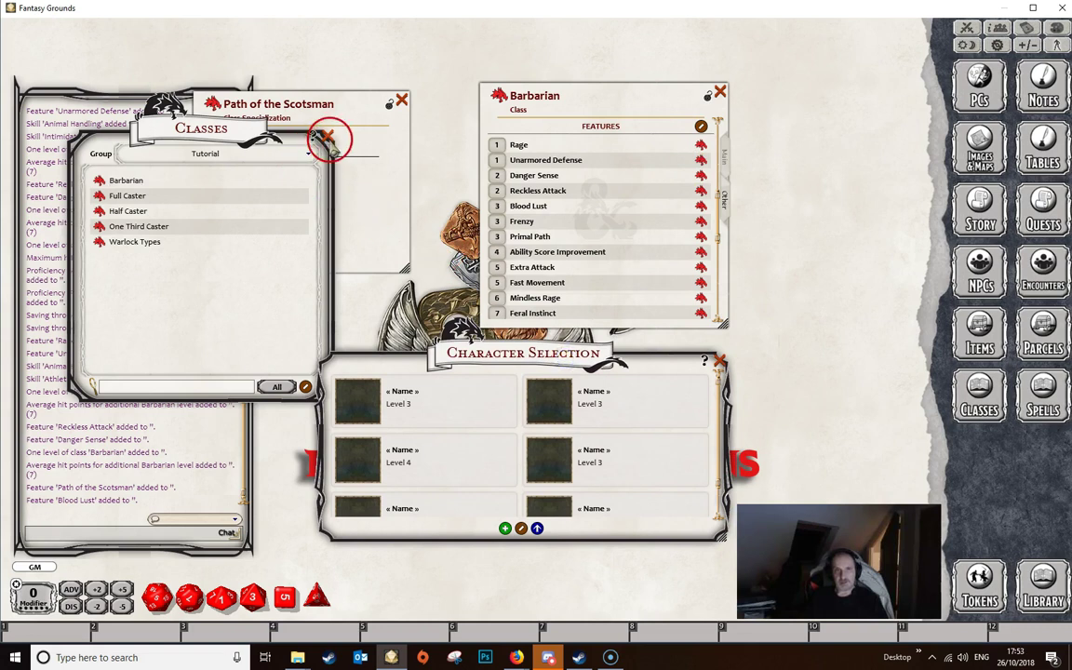
pyautogui.click(326, 137)
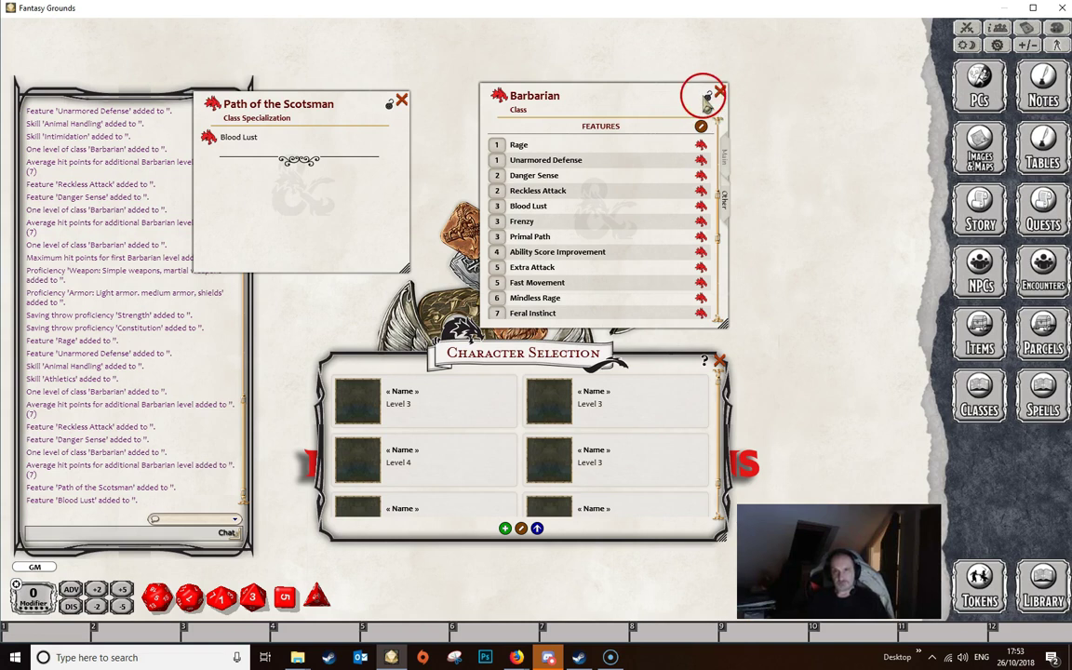
pyautogui.click(707, 98)
pyautogui.click(720, 93)
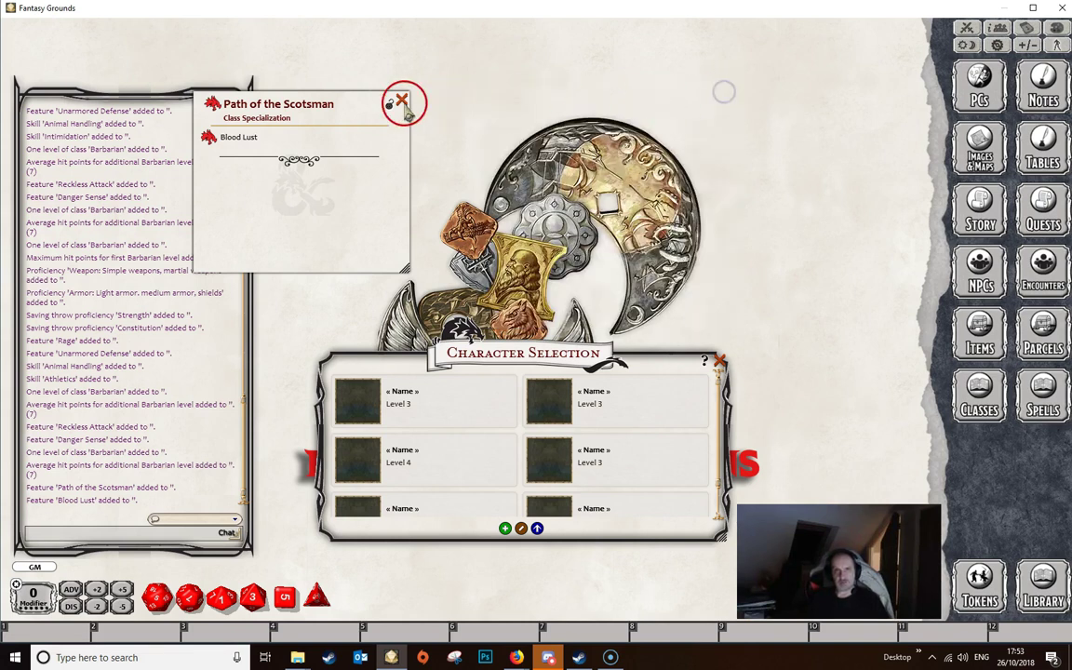
pyautogui.click(401, 100)
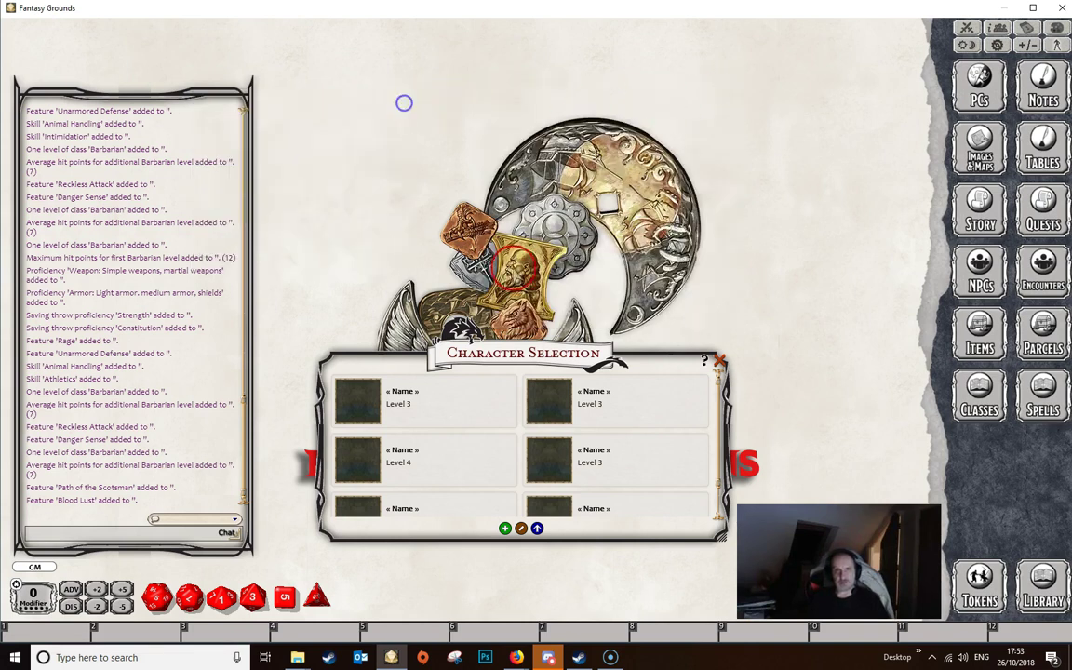
# Step: Create another blank character and list the classes of the DD5E SRD Data group beside its sheet
pyautogui.click(504, 531)
pyautogui.moveTo(435, 163); pyautogui.dragTo(442, 147)
pyautogui.click(979, 394)
pyautogui.moveTo(247, 140); pyautogui.dragTo(847, 91)
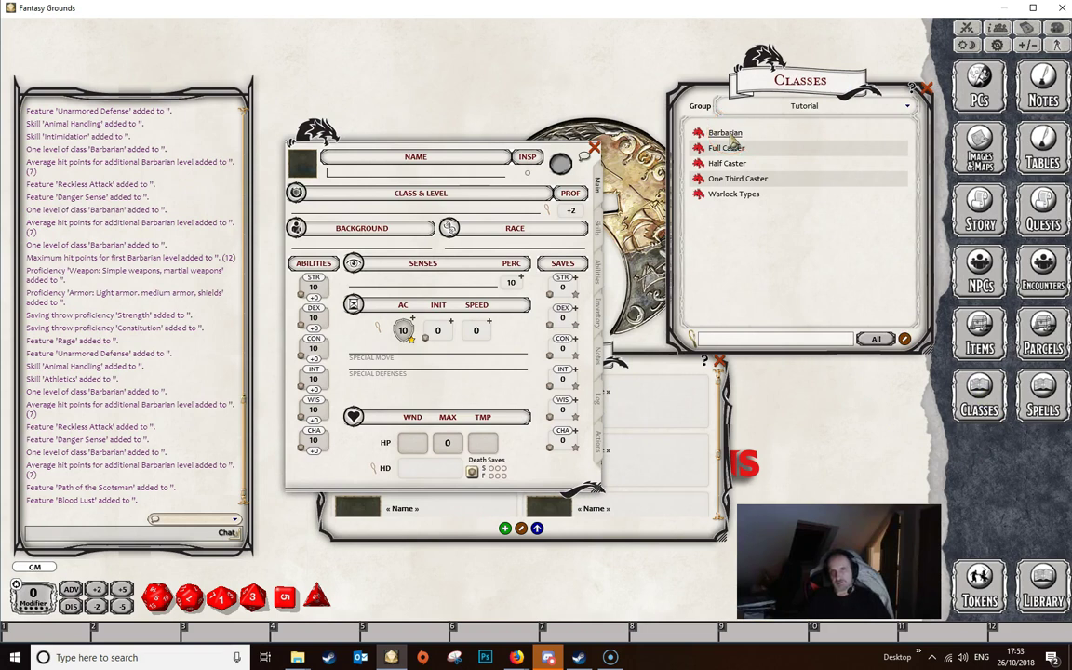
pyautogui.click(811, 110)
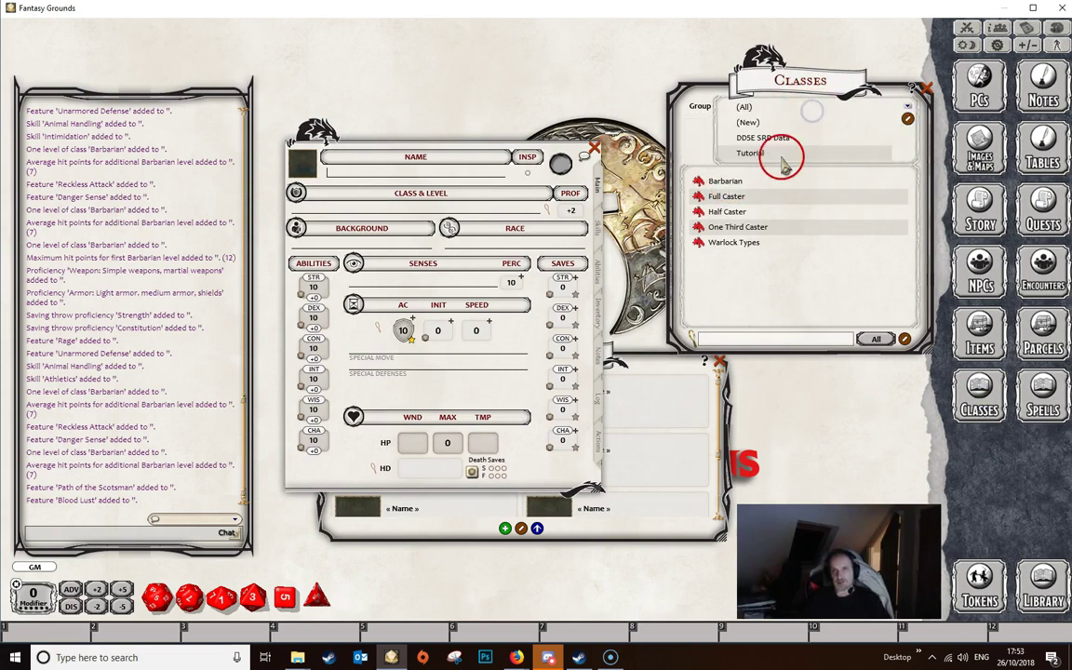
pyautogui.click(785, 138)
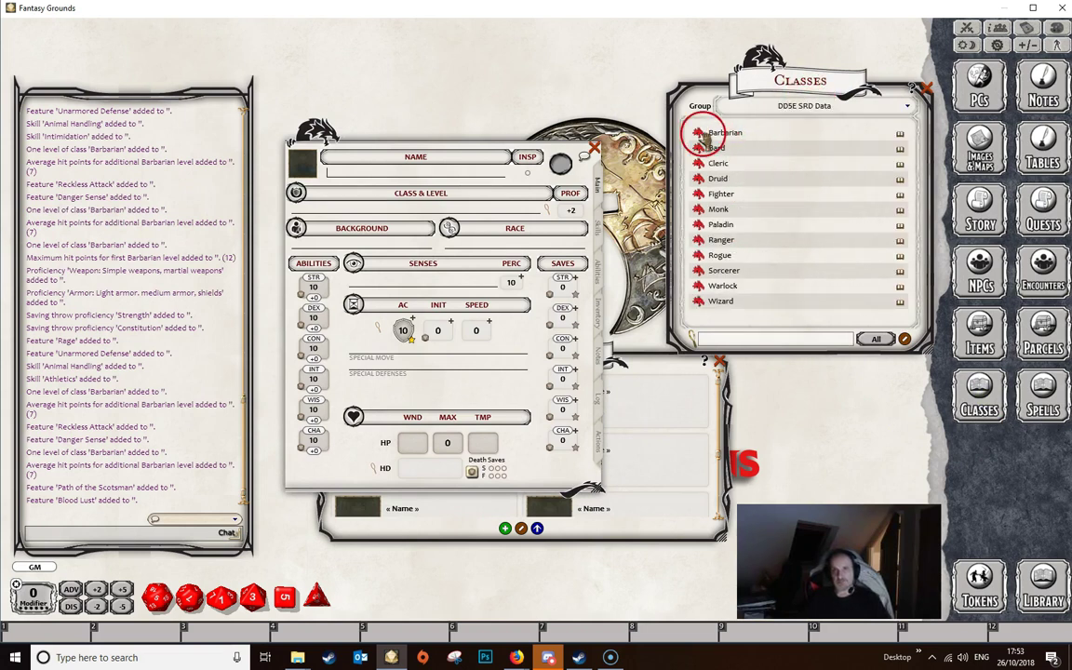
# Step: Add three levels of the SRD Barbarian class to the new character, choosing the Animal Handling and Intimidation skills
pyautogui.moveTo(700, 133); pyautogui.dragTo(296, 203)
pyautogui.click(494, 317)
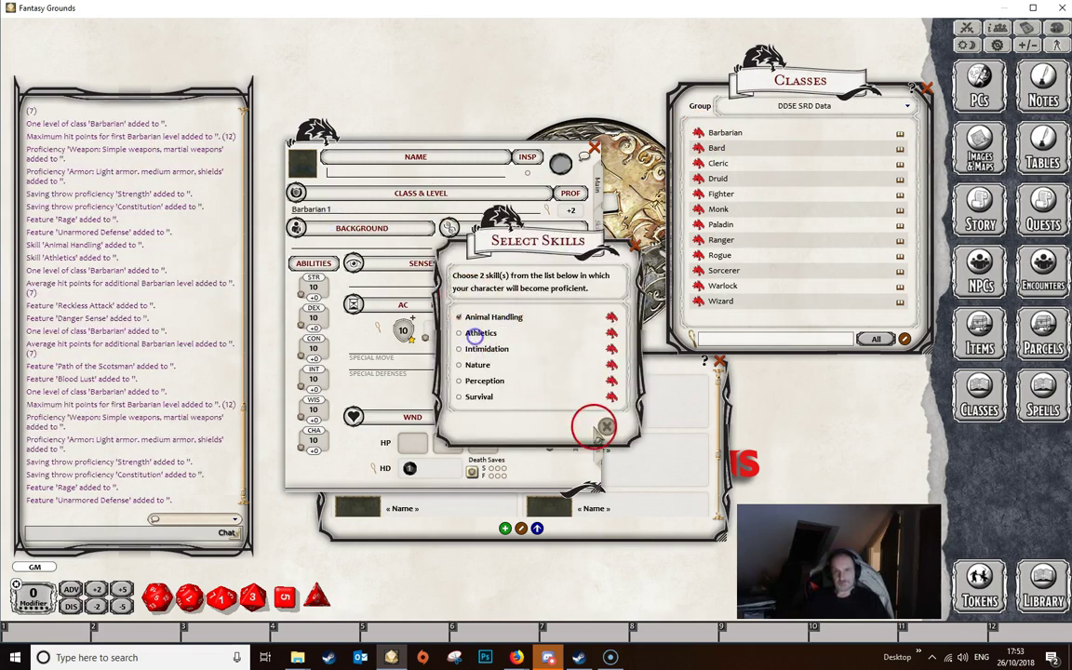
pyautogui.click(485, 349)
pyautogui.click(600, 426)
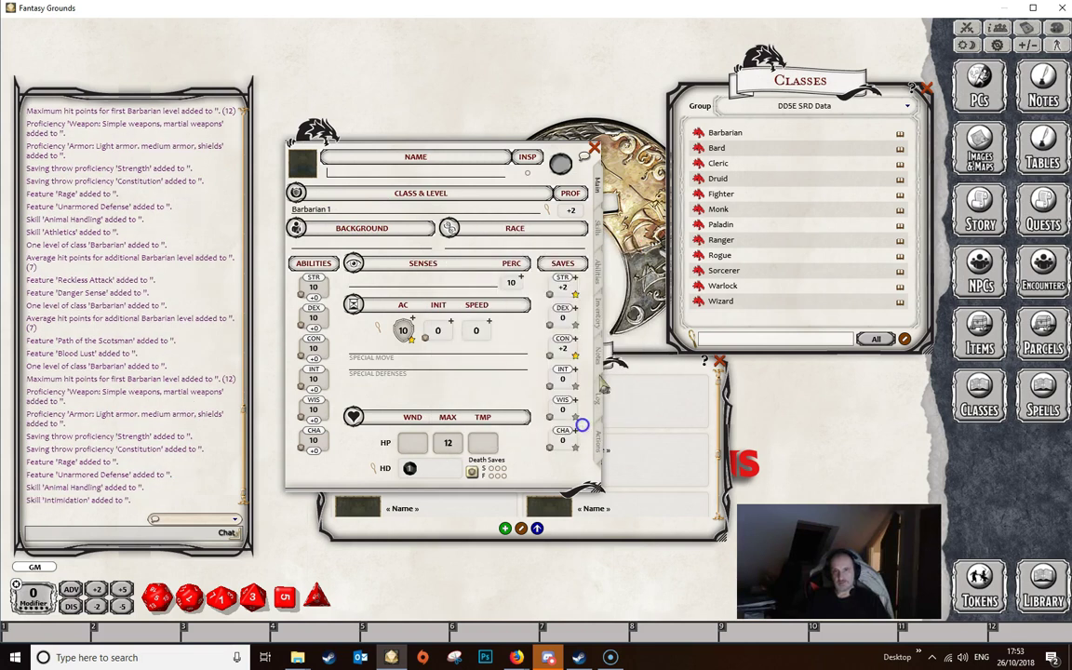
pyautogui.moveTo(700, 133); pyautogui.dragTo(352, 195)
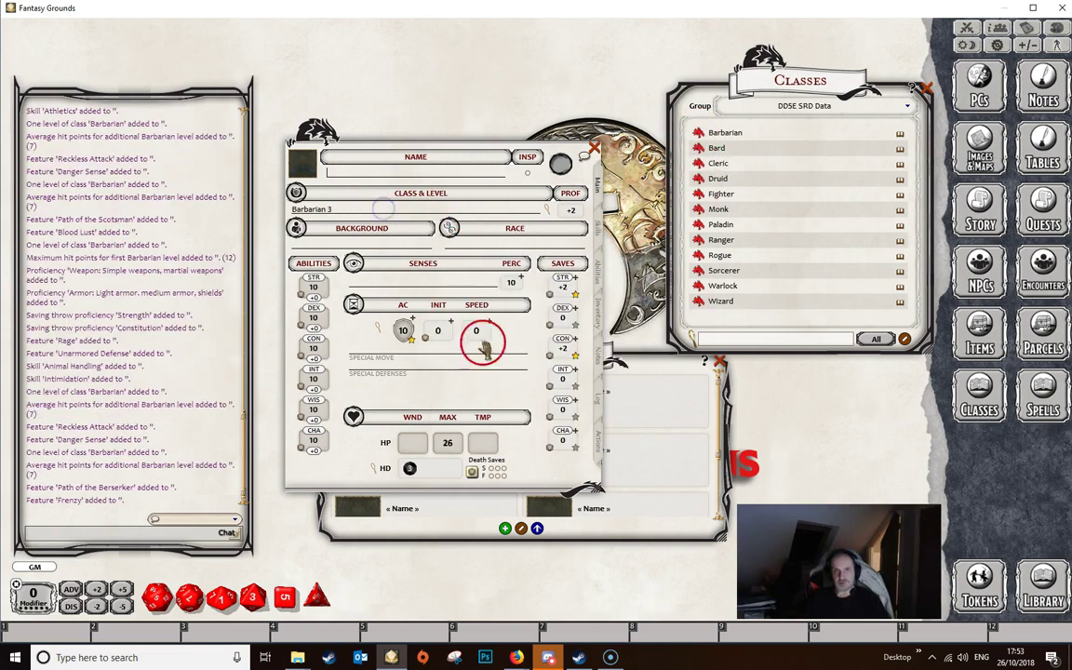
# Step: Examine the SRD Barbarian's primal paths and proficiencies and the new character's features, closing both the class record and the sheet
pyautogui.click(697, 133)
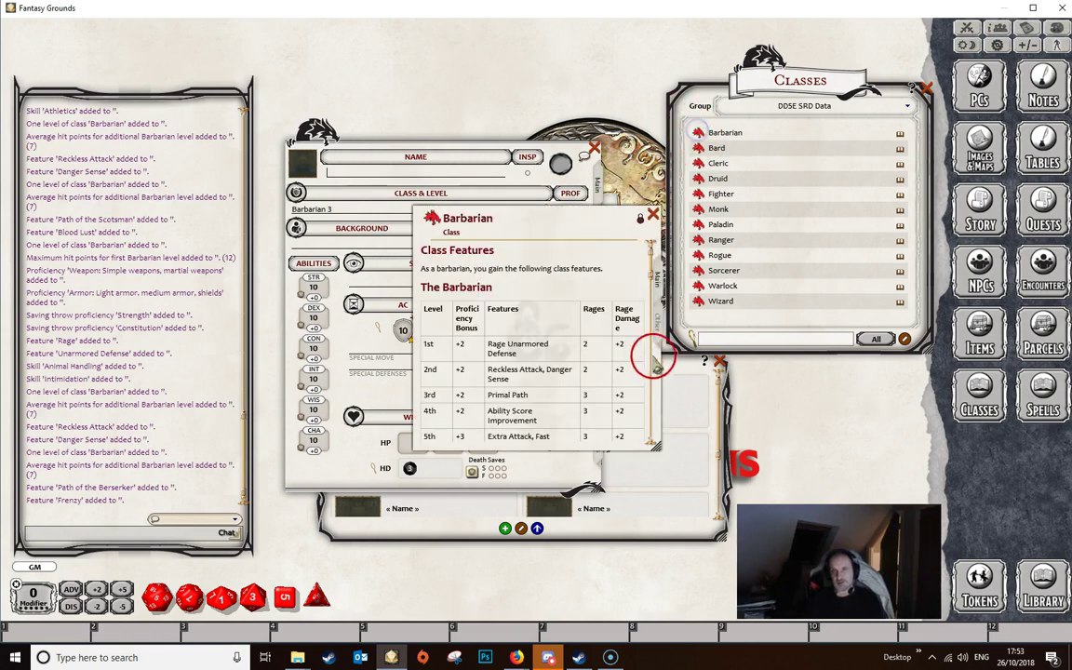
pyautogui.scroll(-2, 647, 294)
pyautogui.moveTo(647, 294); pyautogui.dragTo(643, 430)
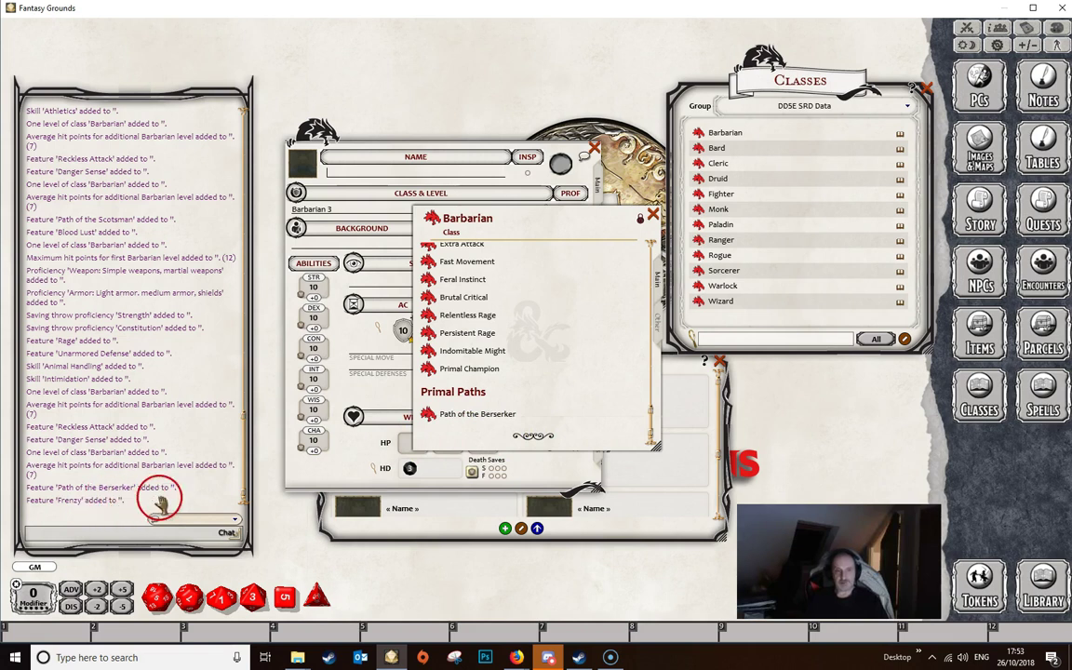
pyautogui.moveTo(606, 224); pyautogui.dragTo(549, 242)
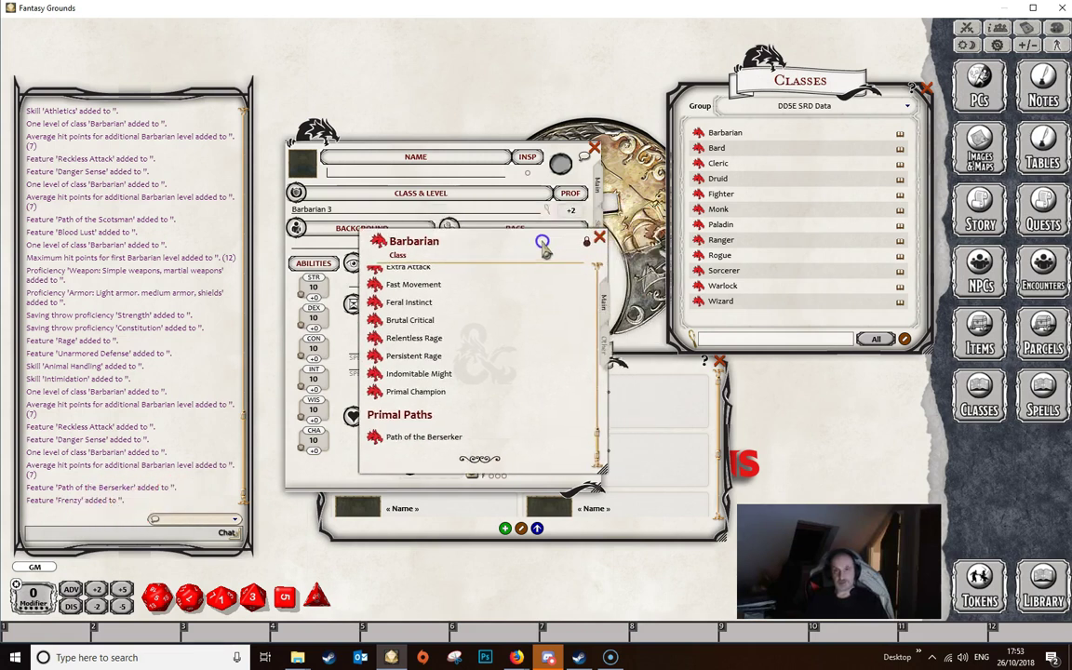
pyautogui.click(601, 347)
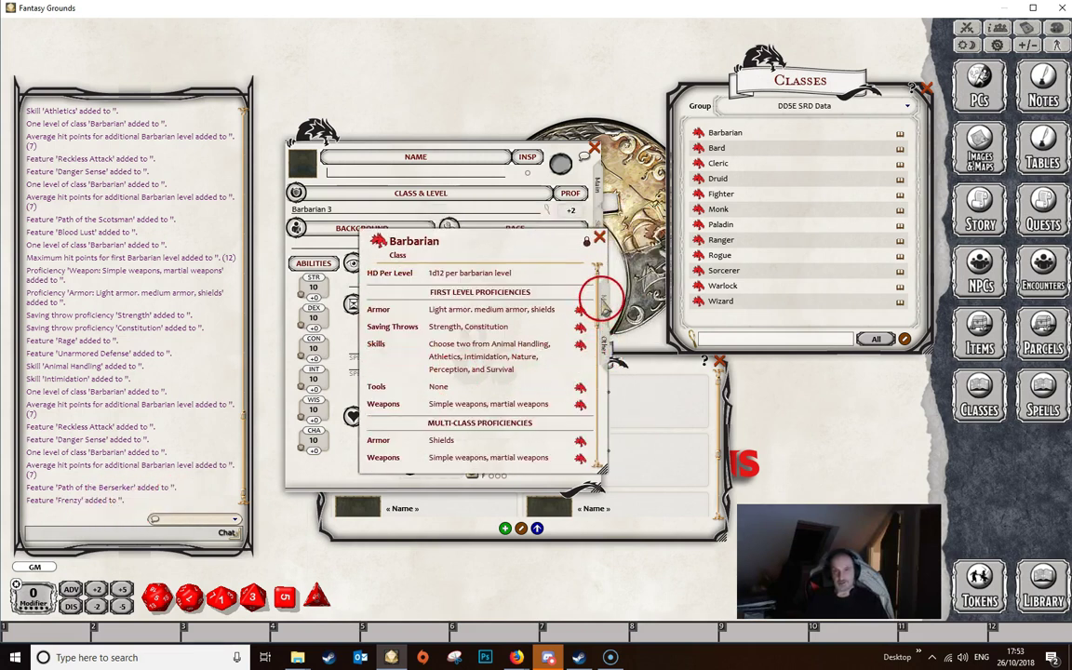
pyautogui.click(599, 237)
pyautogui.click(597, 270)
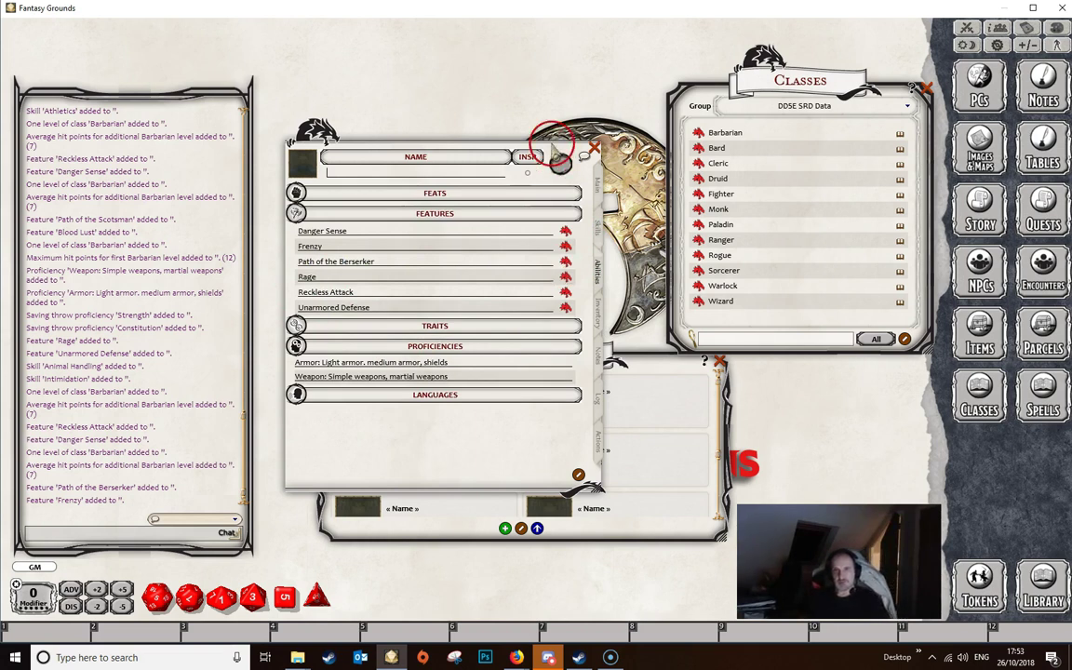
pyautogui.click(593, 146)
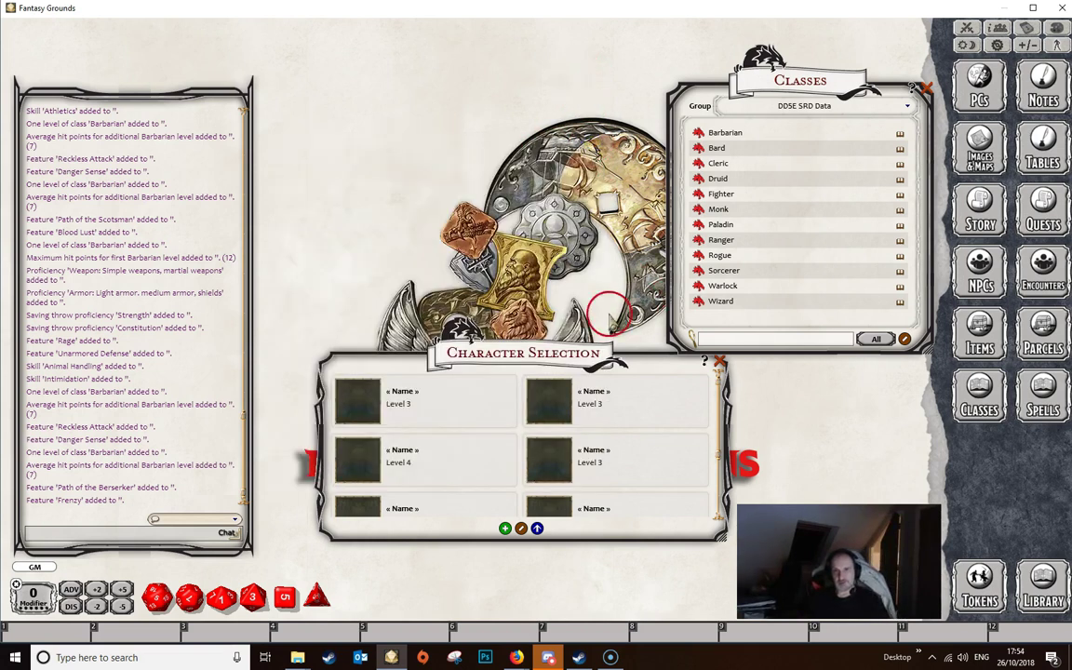
# Step: Examine the description, feature links and Primal Paths in the Tutorial group's Barbarian record, and close the record
pyautogui.moveTo(567, 352); pyautogui.dragTo(498, 92)
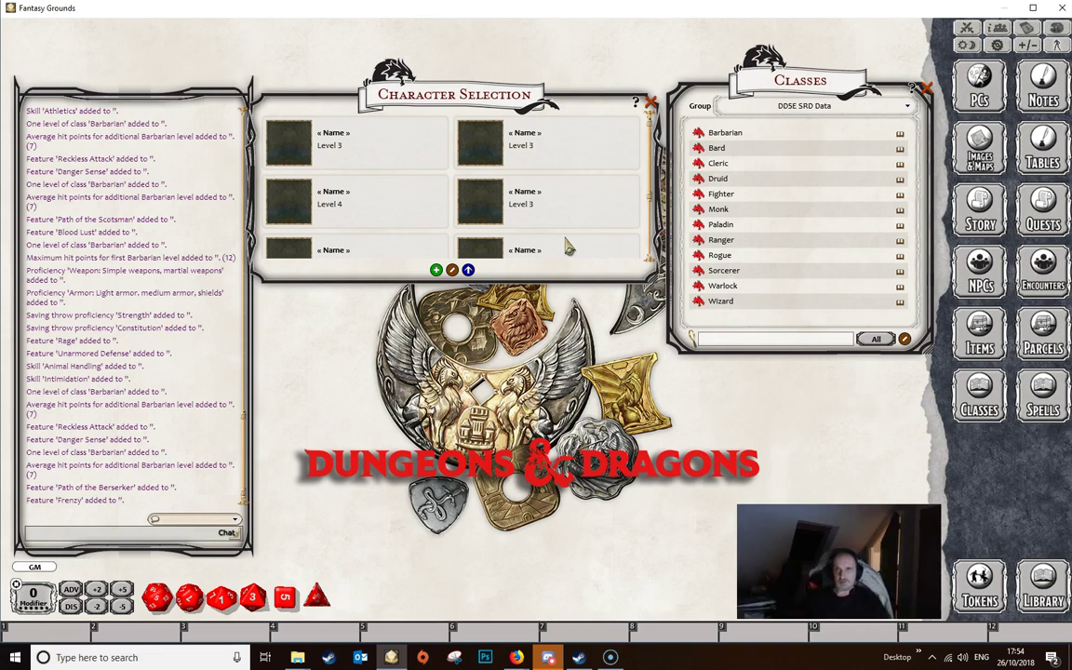
pyautogui.click(793, 105)
pyautogui.click(771, 151)
pyautogui.click(725, 133)
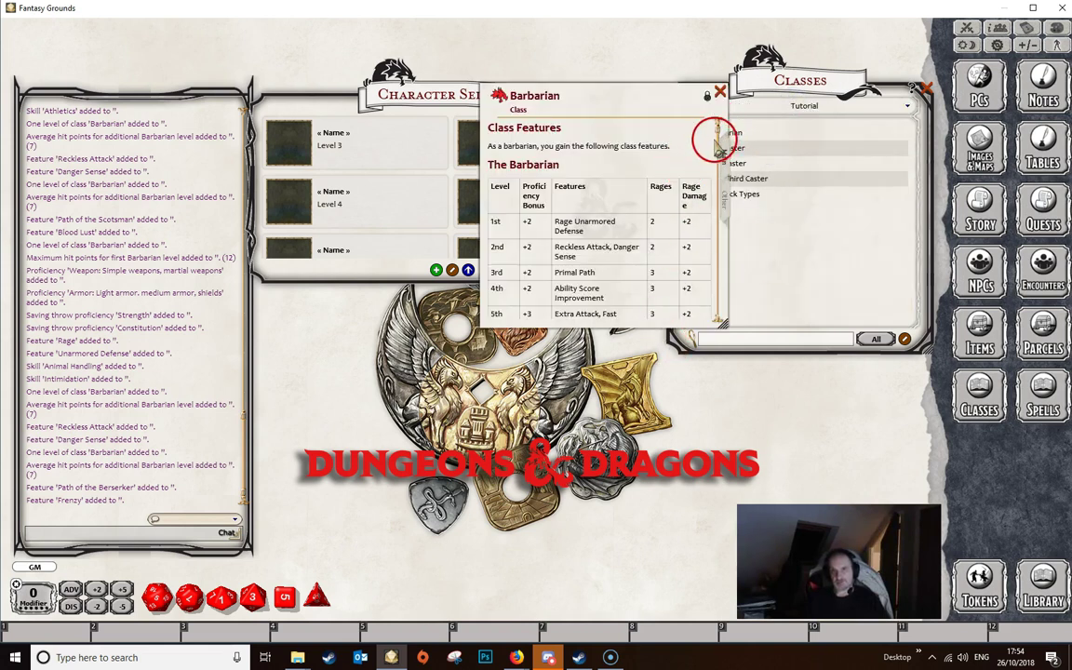
pyautogui.moveTo(716, 134); pyautogui.dragTo(715, 316)
pyautogui.moveTo(671, 87); pyautogui.dragTo(576, 212)
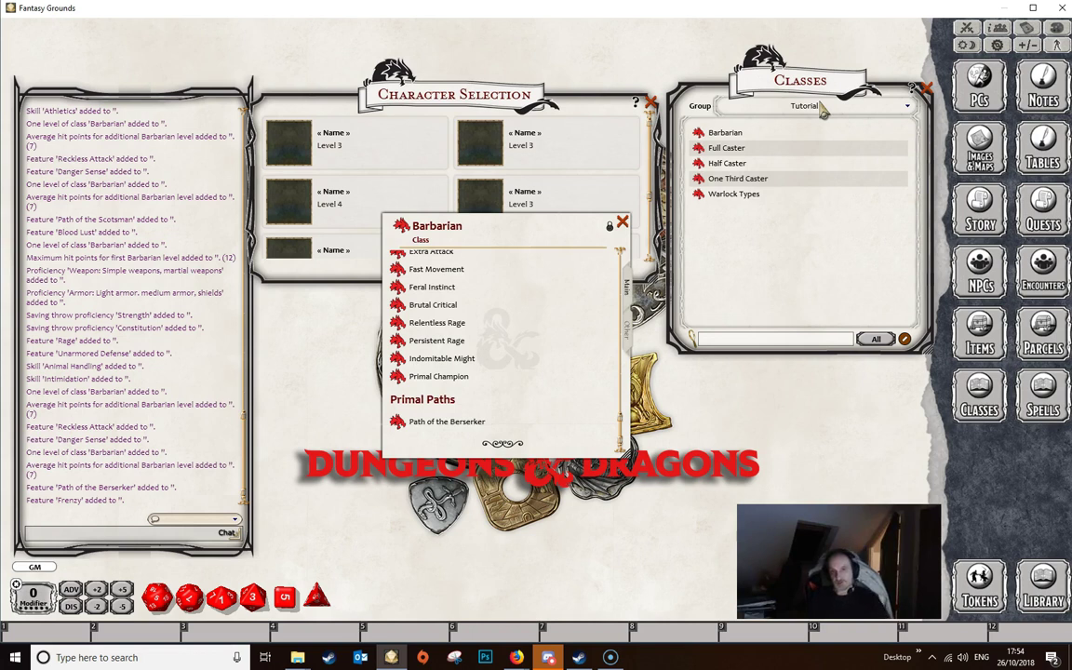
pyautogui.scroll(5, 547, 266)
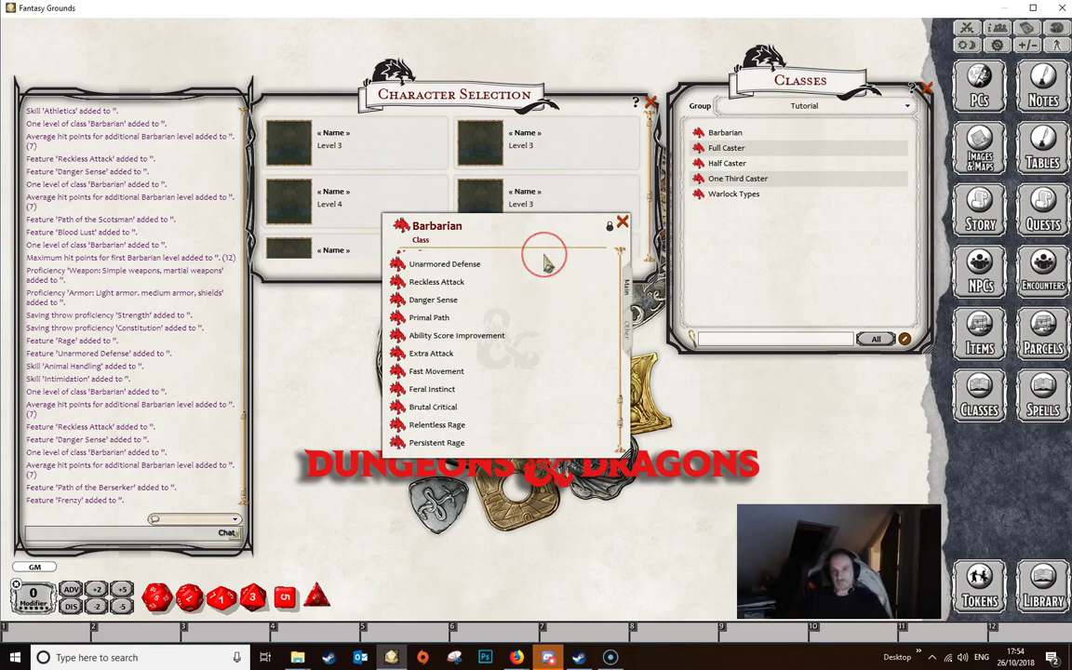
pyautogui.scroll(2, 549, 265)
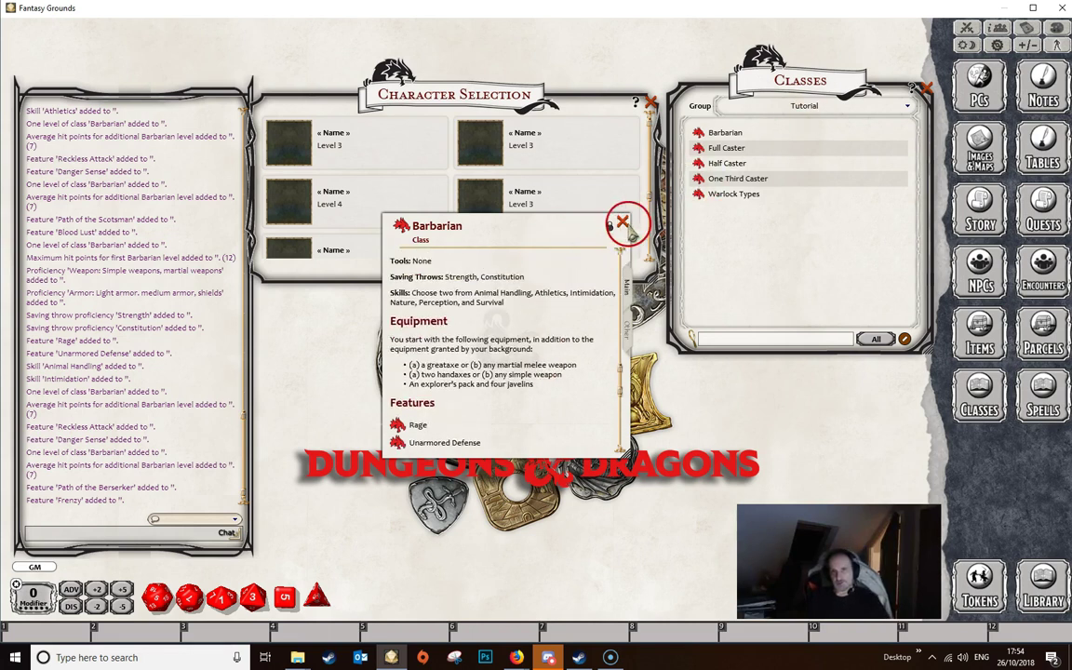
pyautogui.click(621, 222)
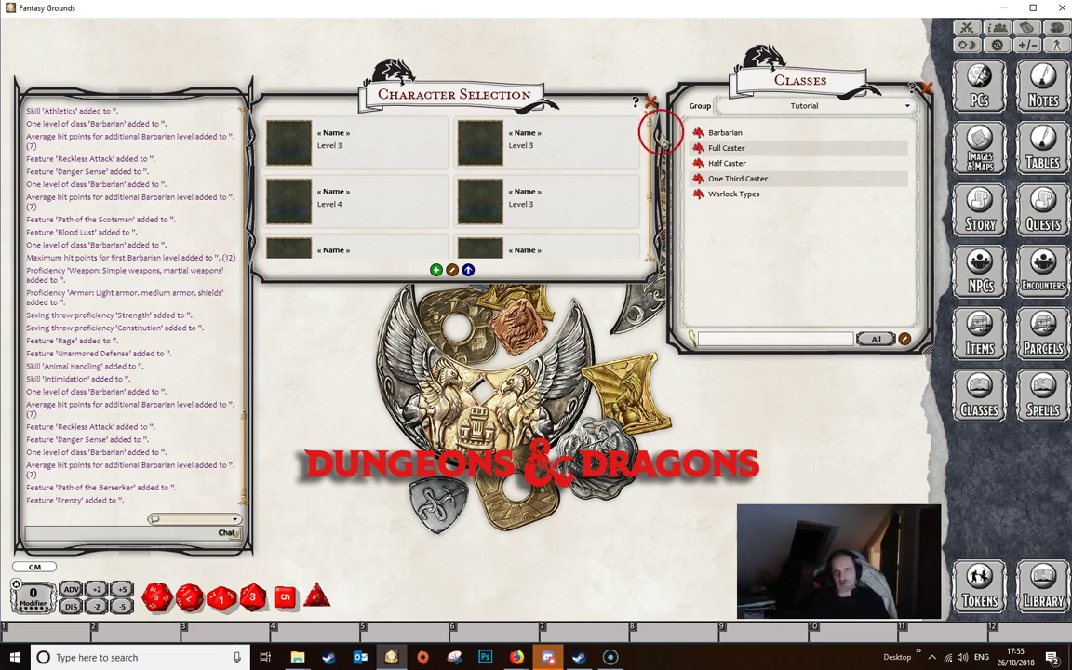
# Step: Close the character selection and class list, and bring up the spell list of the DD5E SRD Data group
pyautogui.click(651, 105)
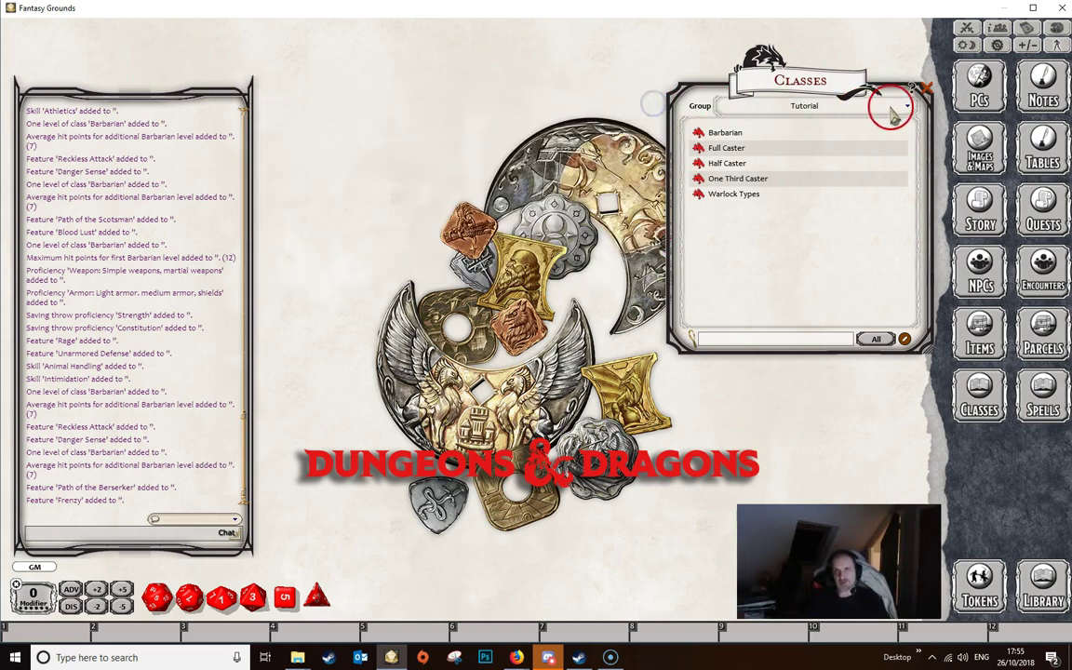
pyautogui.click(926, 88)
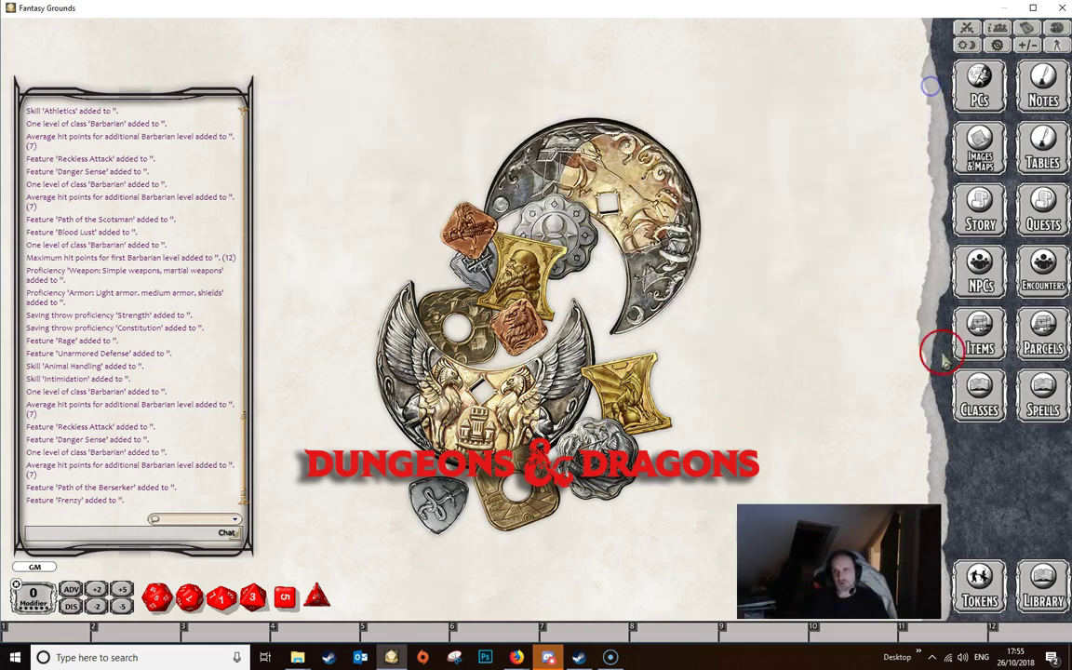
pyautogui.click(1040, 395)
pyautogui.moveTo(749, 57); pyautogui.dragTo(628, 96)
pyautogui.click(614, 170)
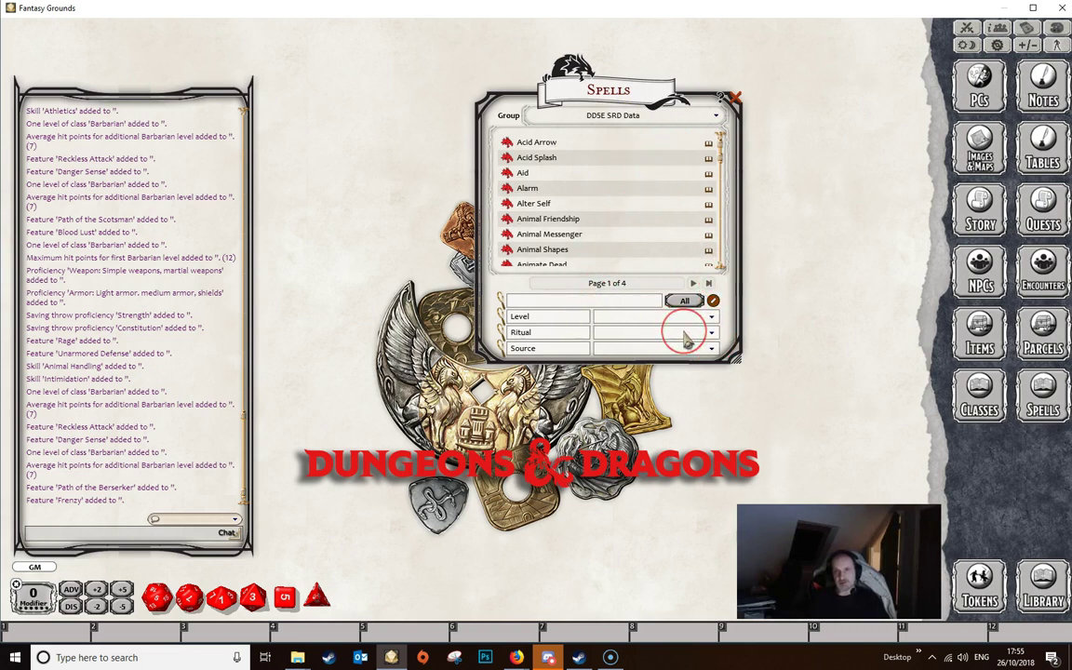
pyautogui.moveTo(614, 91); pyautogui.dragTo(508, 89)
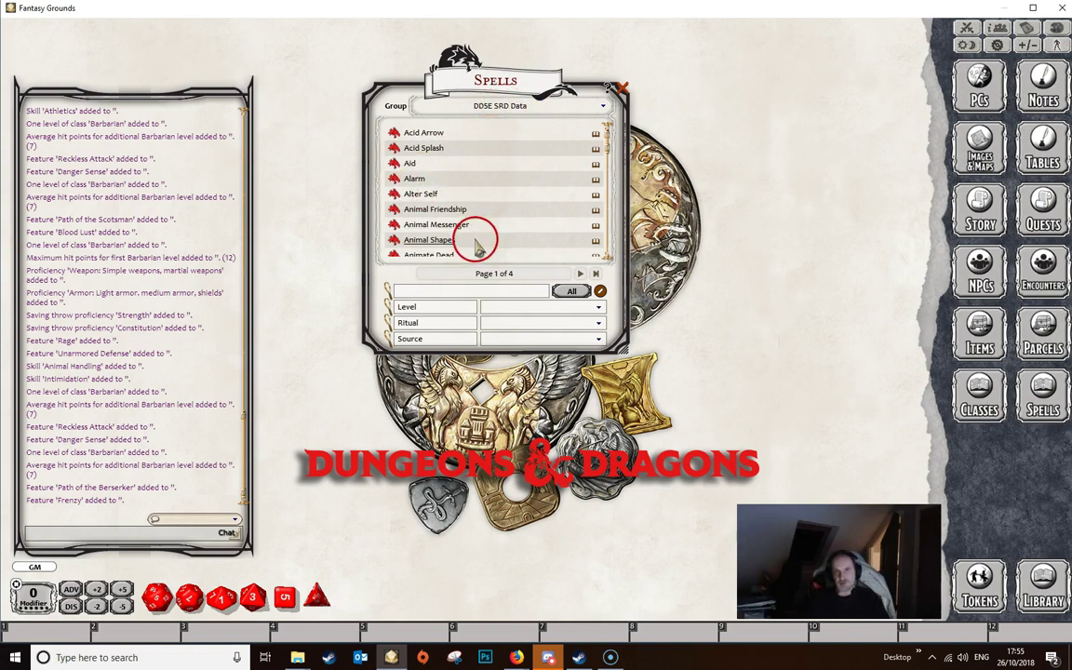
# Step: Make an editable copy of the Aid spell in the DD5E SRD Data group and open the copy's record
pyautogui.click(497, 108)
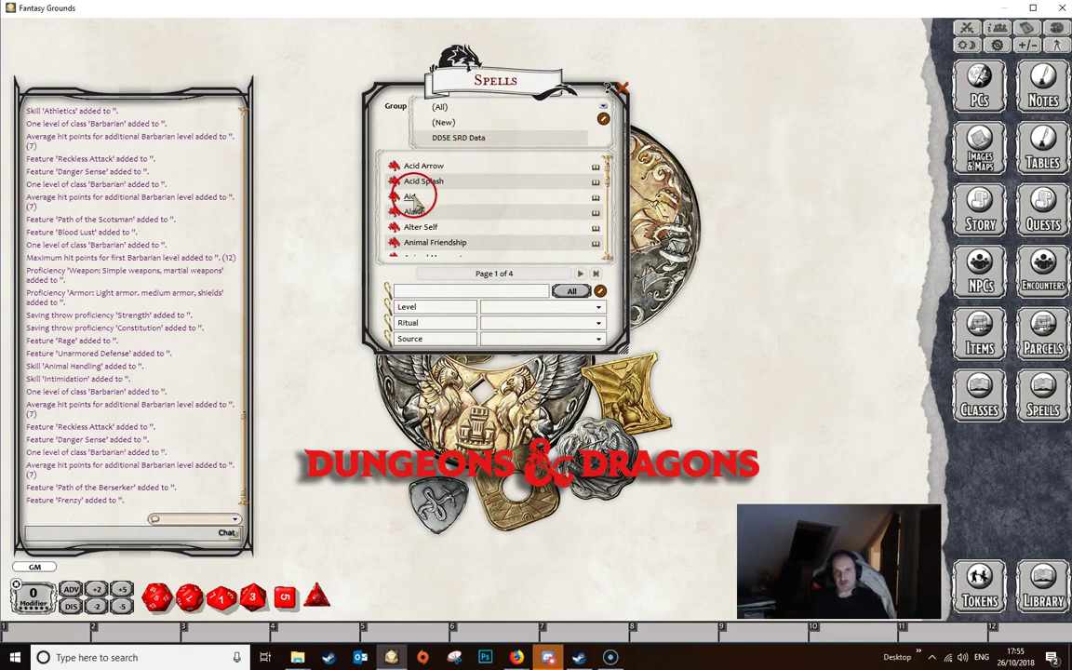
pyautogui.moveTo(410, 198); pyautogui.dragTo(492, 205)
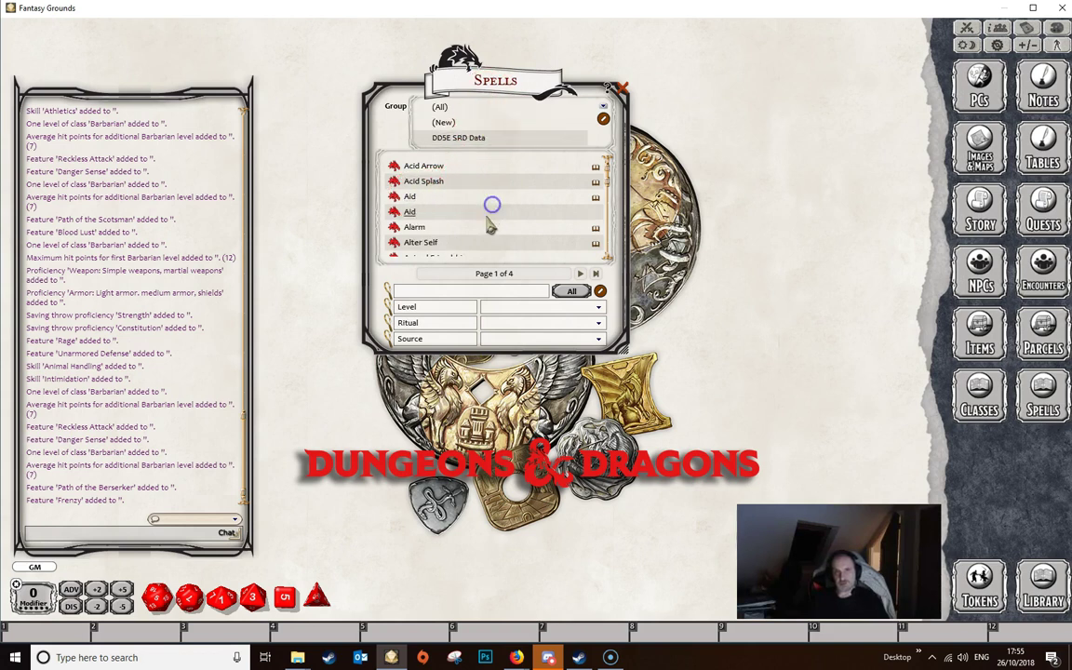
pyautogui.moveTo(525, 93); pyautogui.dragTo(624, 91)
pyautogui.moveTo(534, 222); pyautogui.dragTo(495, 318)
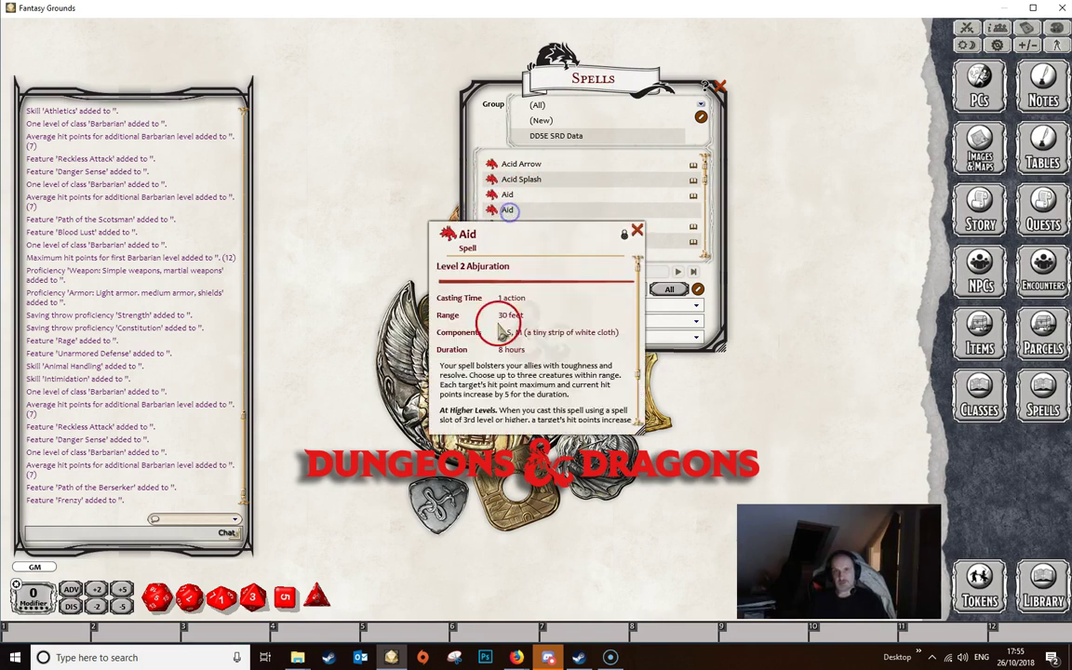
# Step: Unlock the copied Aid spell, extend its source to "Cleric, Paladin, Full Caster", and lock and close the record
pyautogui.click(617, 232)
pyautogui.scroll(-3, 550, 377)
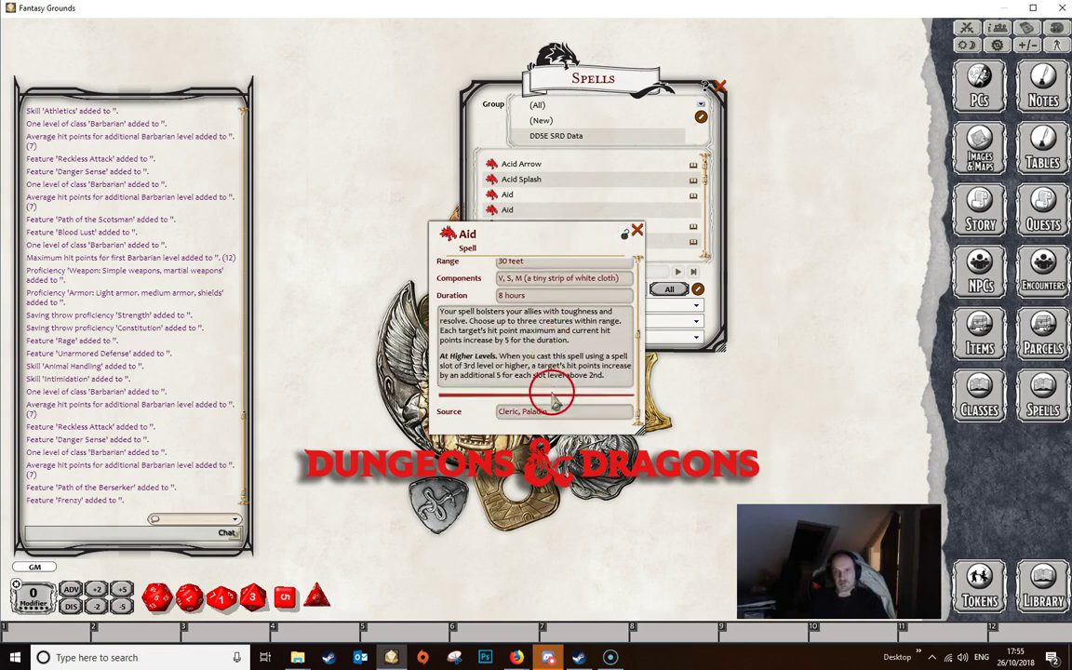
pyautogui.click(565, 410)
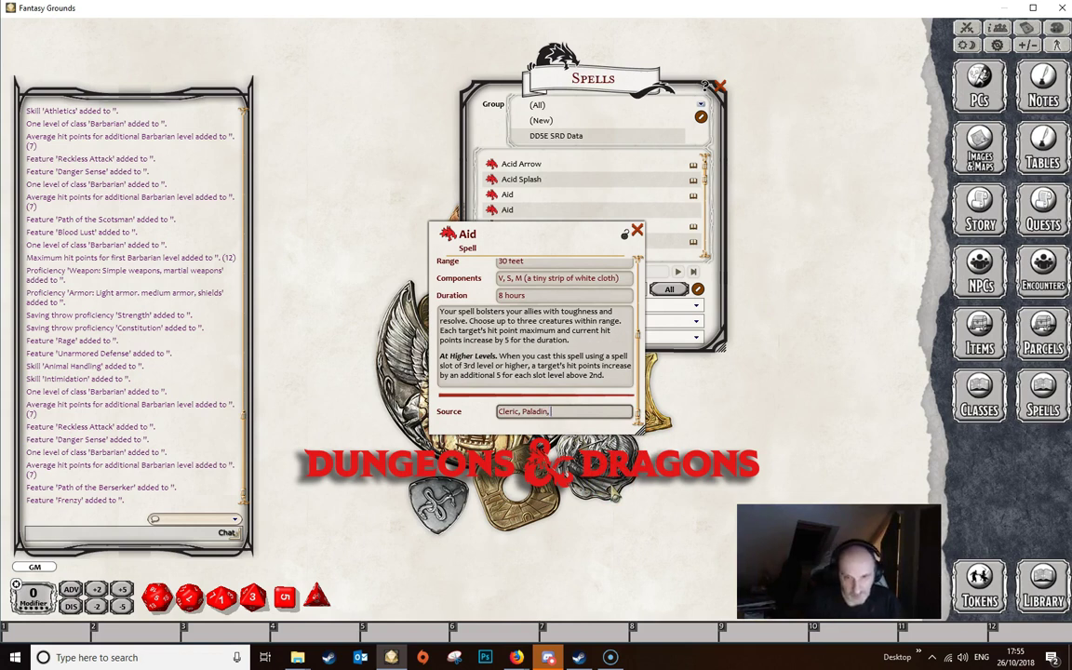
pyautogui.write('Rull Caster')
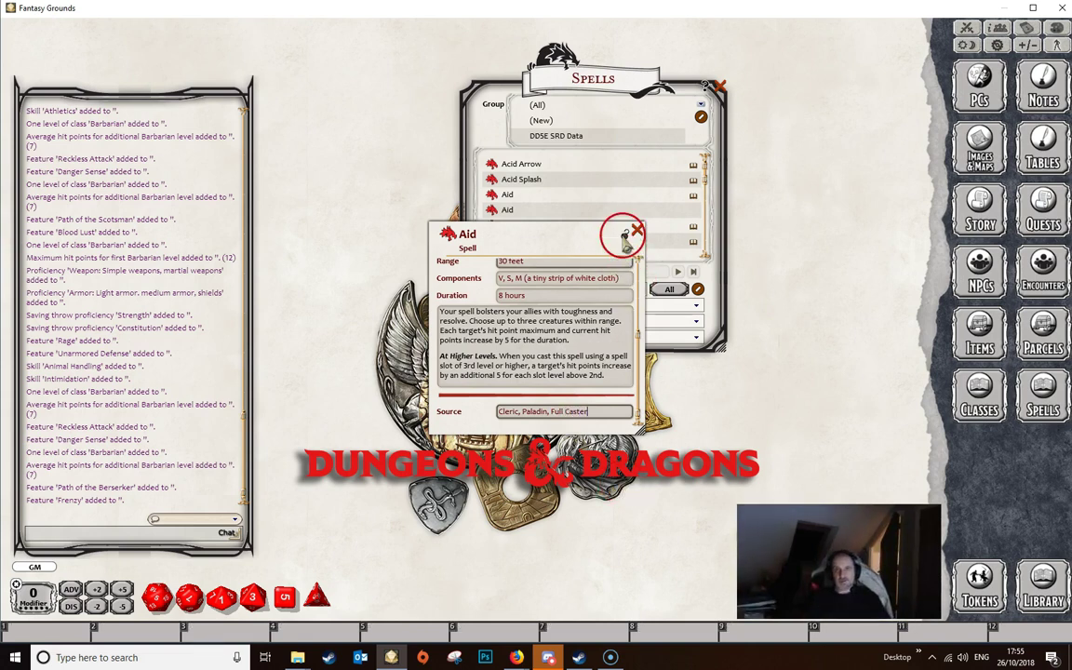
pyautogui.click(623, 234)
pyautogui.click(636, 230)
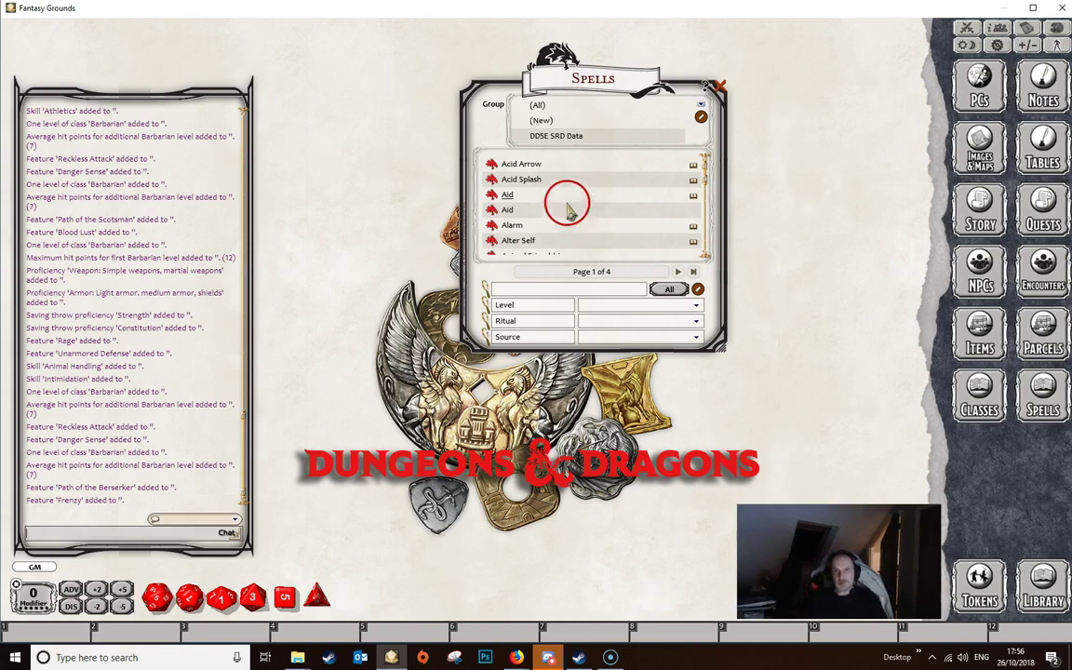
# Step: Reopen the spell list and filter the DD5E SRD Data group by the source Full Caster
pyautogui.click(596, 138)
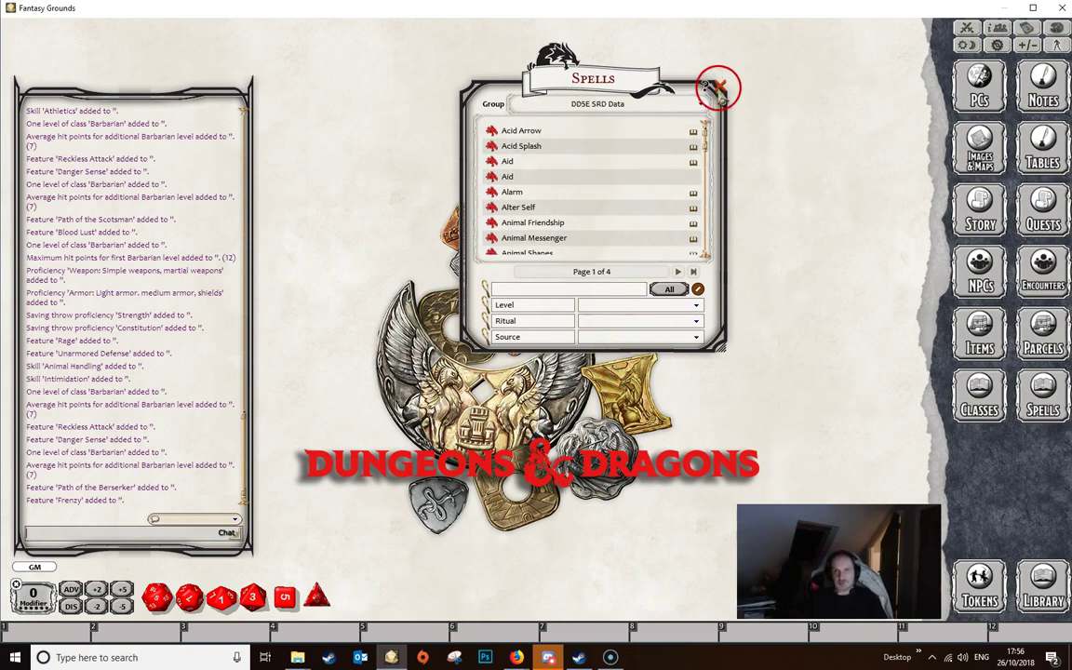
pyautogui.click(720, 87)
pyautogui.click(1024, 396)
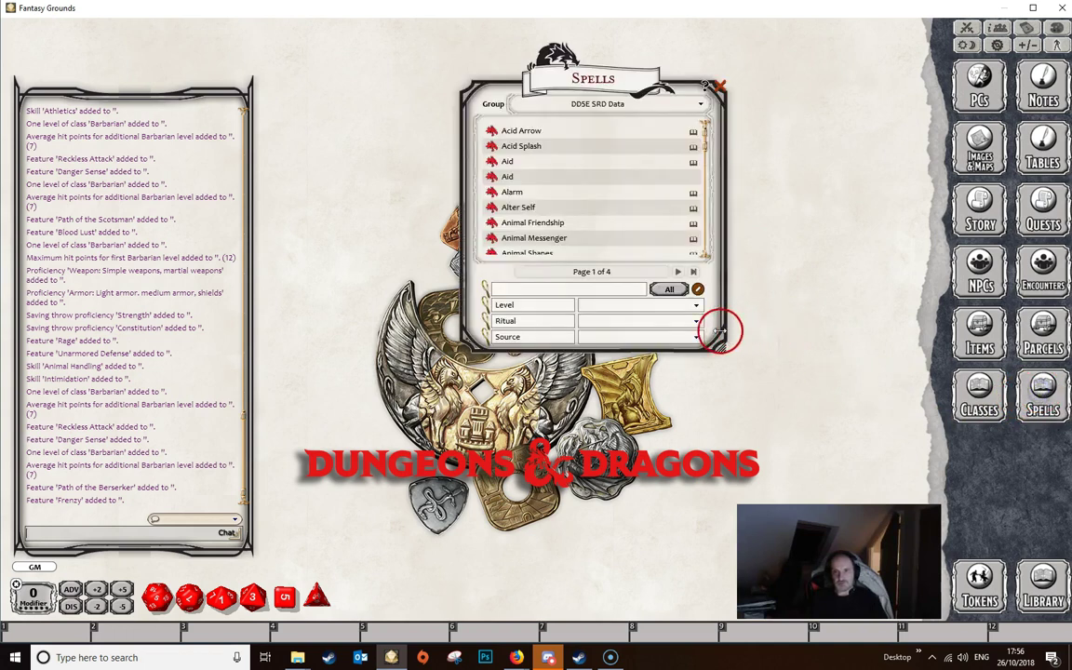
pyautogui.click(683, 336)
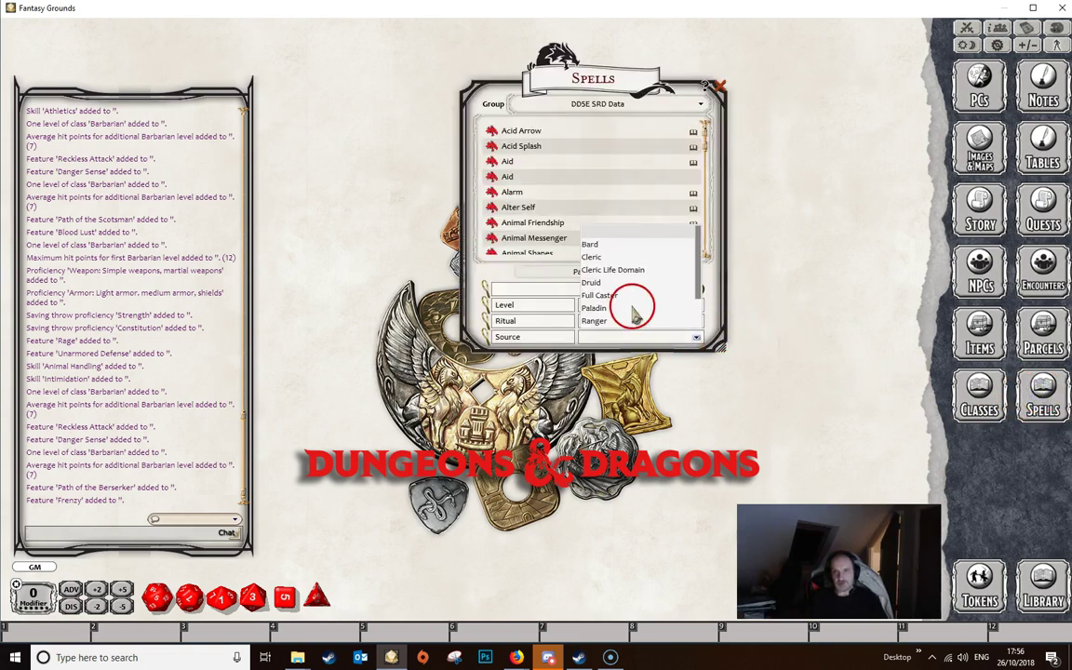
pyautogui.click(600, 296)
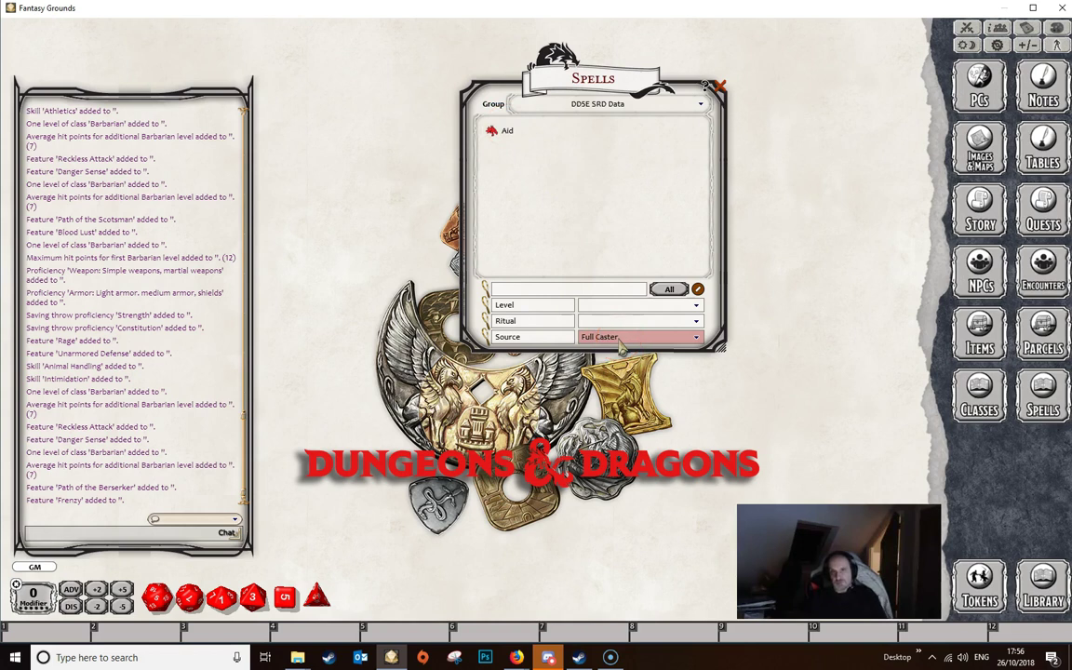
# Step: Show the Full Caster spells from all groups and try to pull the Aid spell out of its current group
pyautogui.click(632, 104)
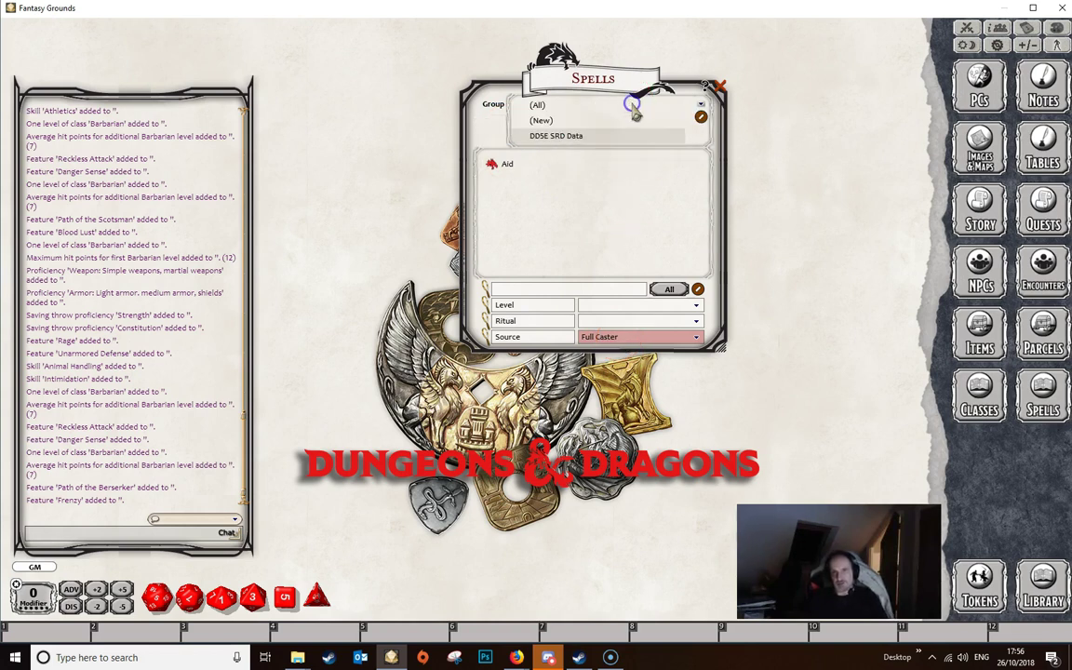
pyautogui.click(538, 105)
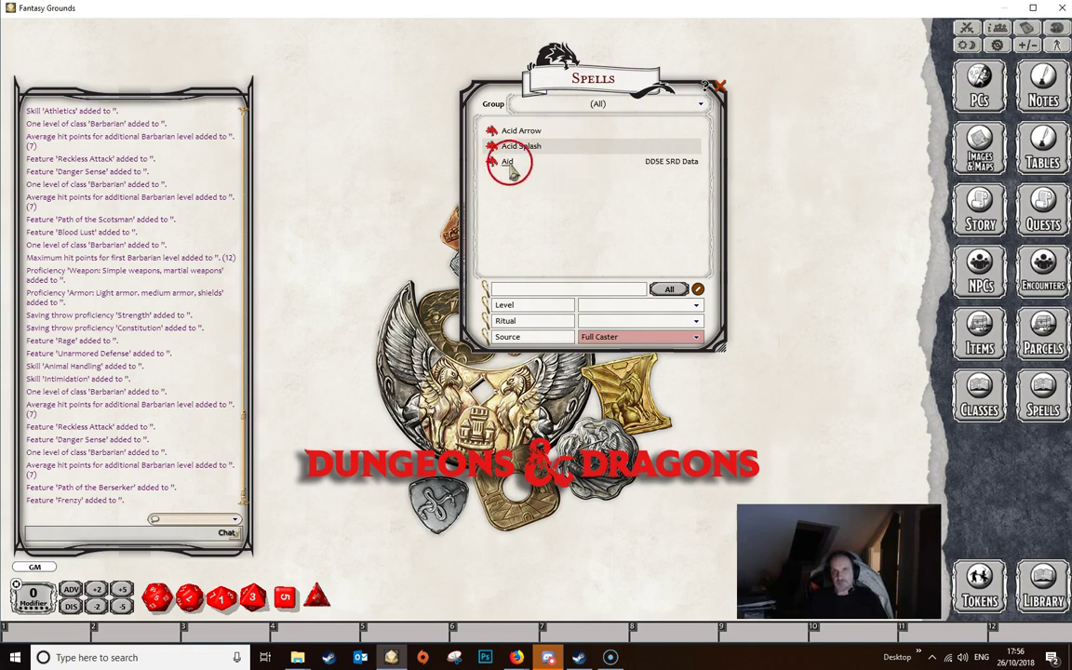
pyautogui.moveTo(507, 162); pyautogui.dragTo(510, 166)
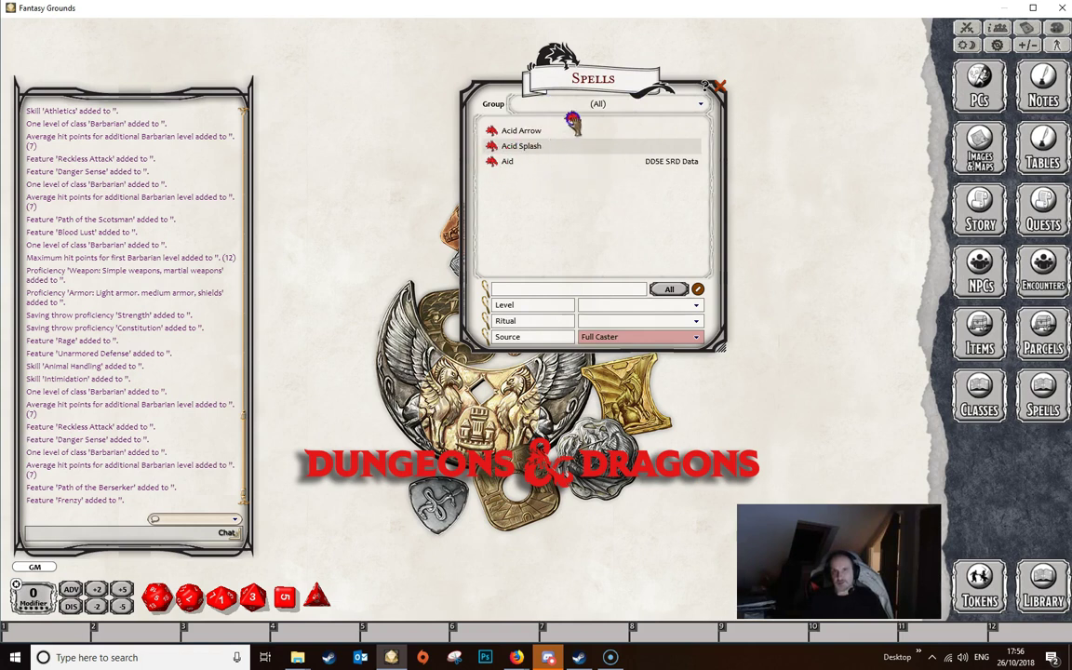
pyautogui.moveTo(575, 112); pyautogui.dragTo(654, 191)
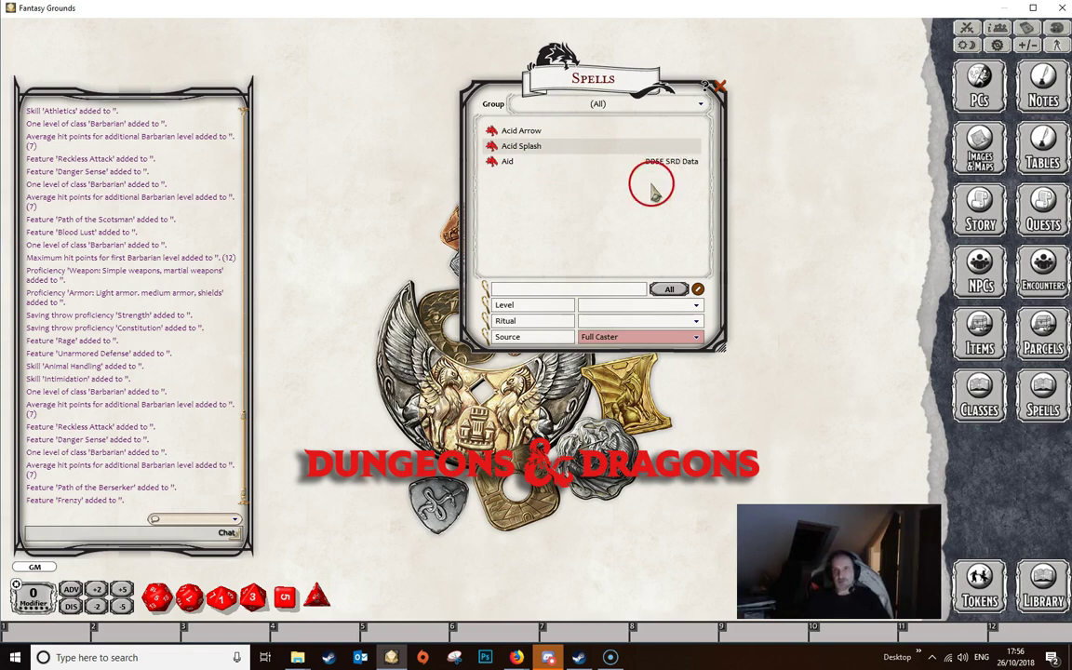
# Step: Add a new spell group named "My Spells" and finish editing the group list
pyautogui.click(627, 104)
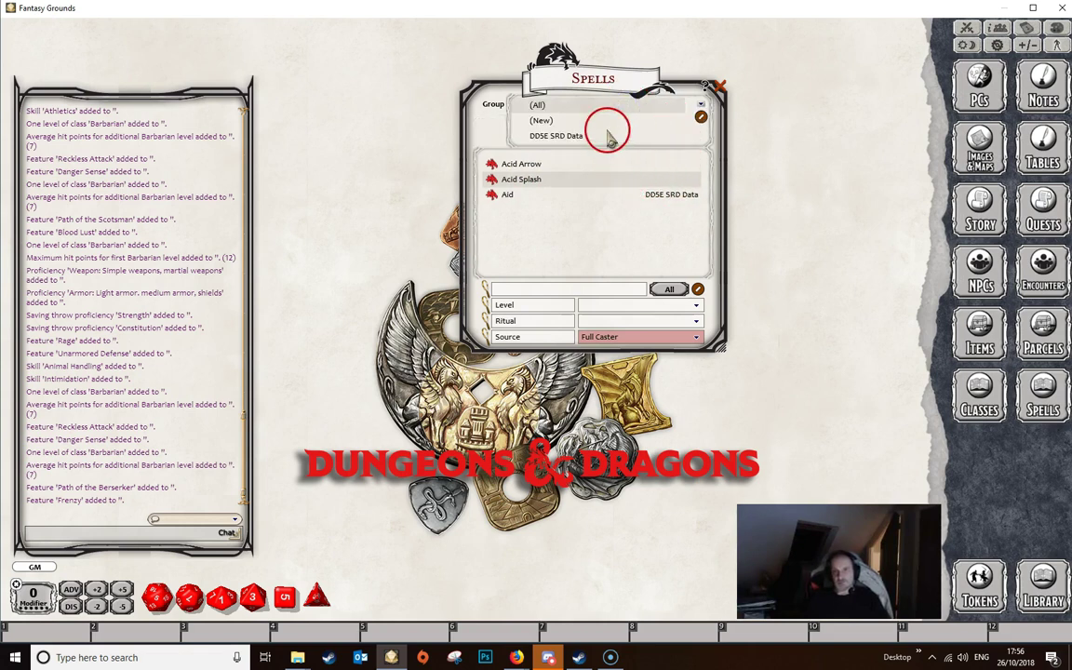
pyautogui.click(701, 116)
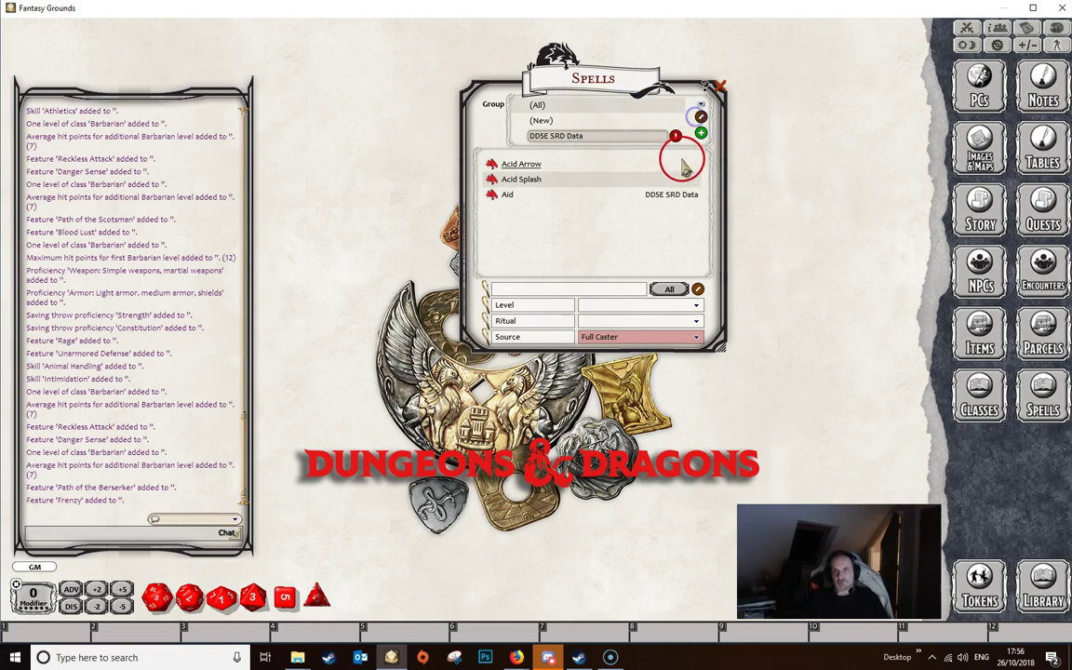
pyautogui.click(700, 133)
pyautogui.click(590, 154)
pyautogui.press('BackSpace')
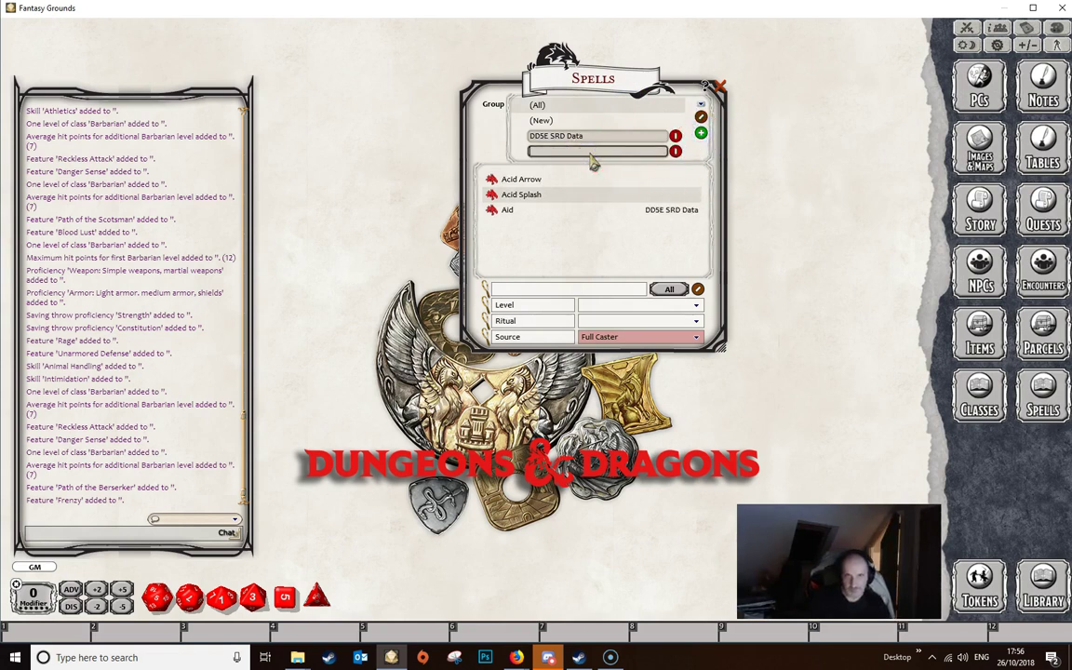
pyautogui.write('My Spe')
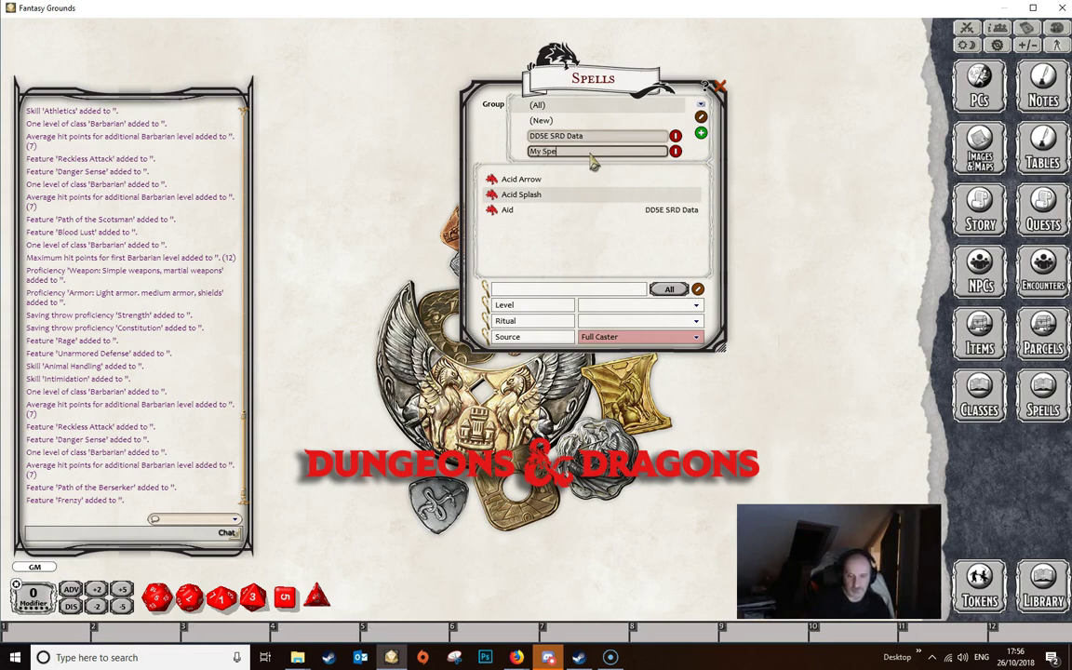
pyautogui.write('lls')
pyautogui.click(700, 117)
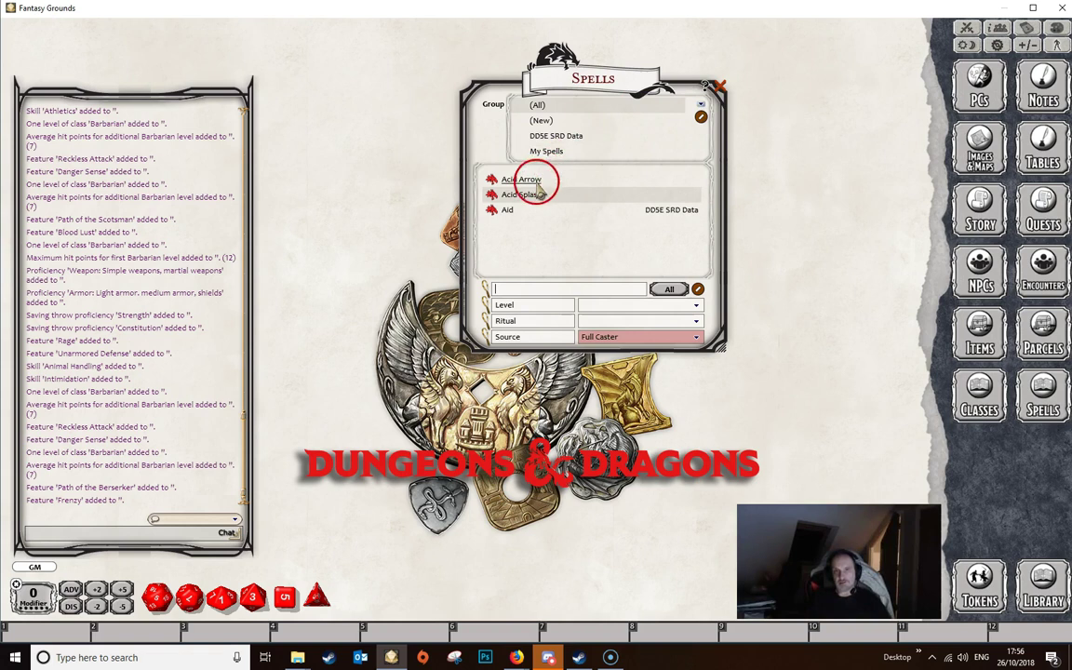
# Step: Move the Acid Arrow, Acid Splash and Aid spells into the My Spells group
pyautogui.moveTo(491, 178); pyautogui.dragTo(545, 154)
pyautogui.moveTo(491, 198); pyautogui.dragTo(538, 151)
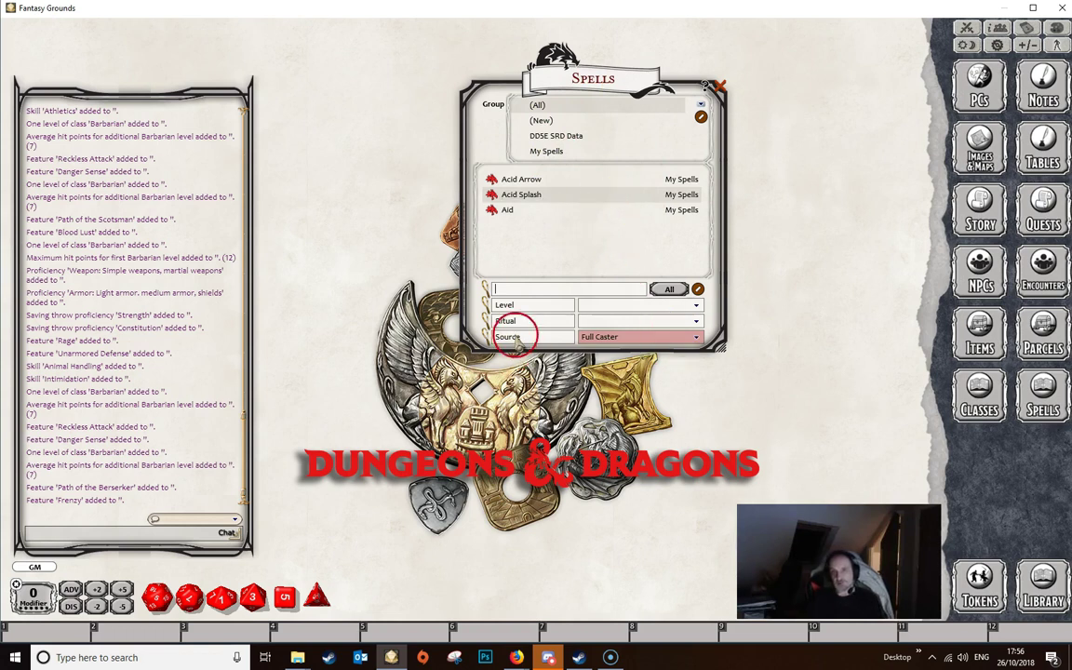
pyautogui.moveTo(625, 91); pyautogui.dragTo(653, 88)
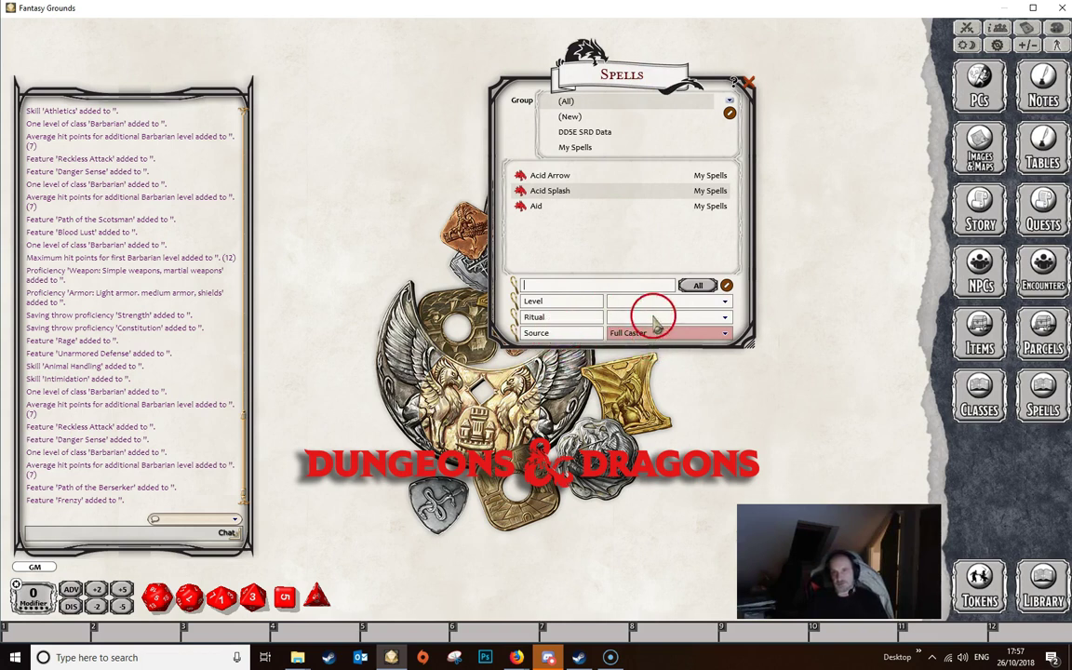
# Step: Filter the Full Caster spells by level 0, level 1 and finally level 2
pyautogui.click(725, 301)
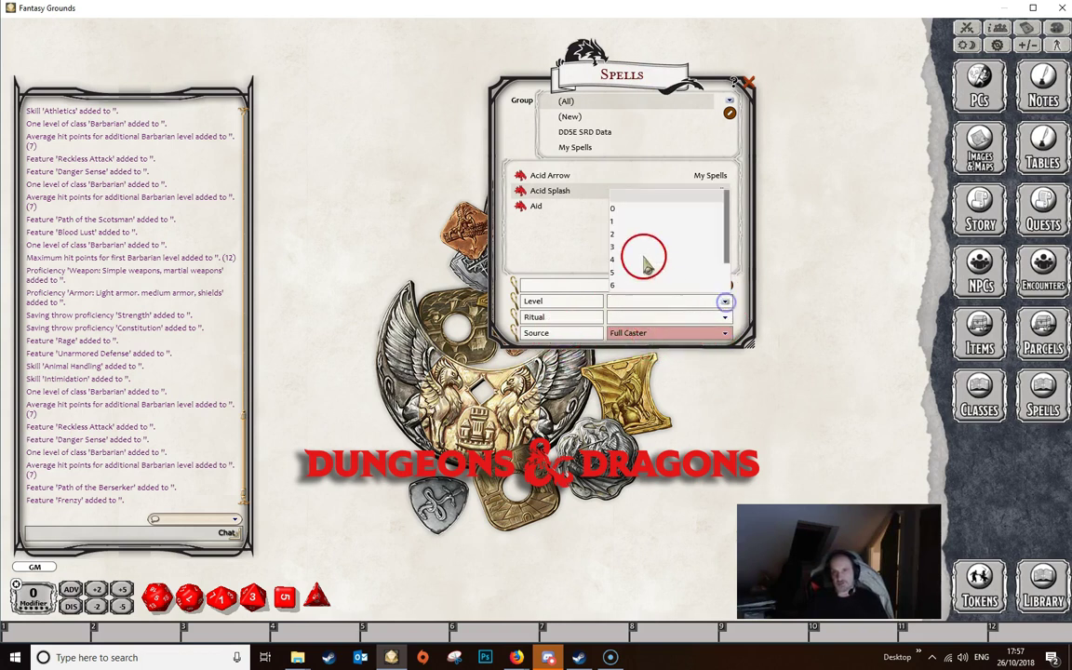
pyautogui.click(619, 208)
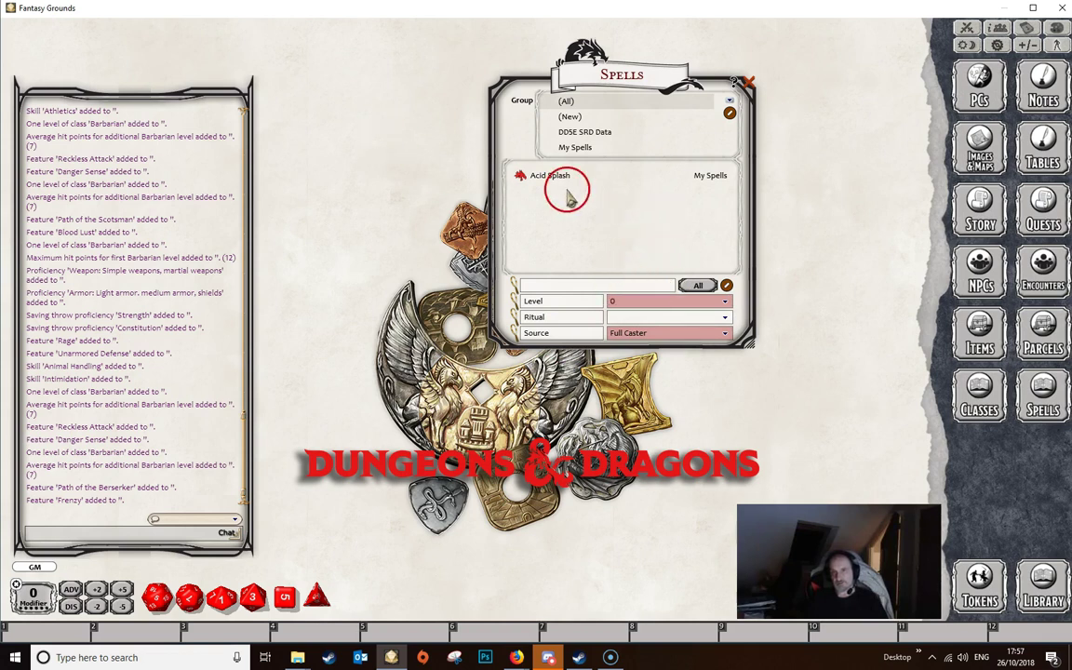
pyautogui.click(725, 301)
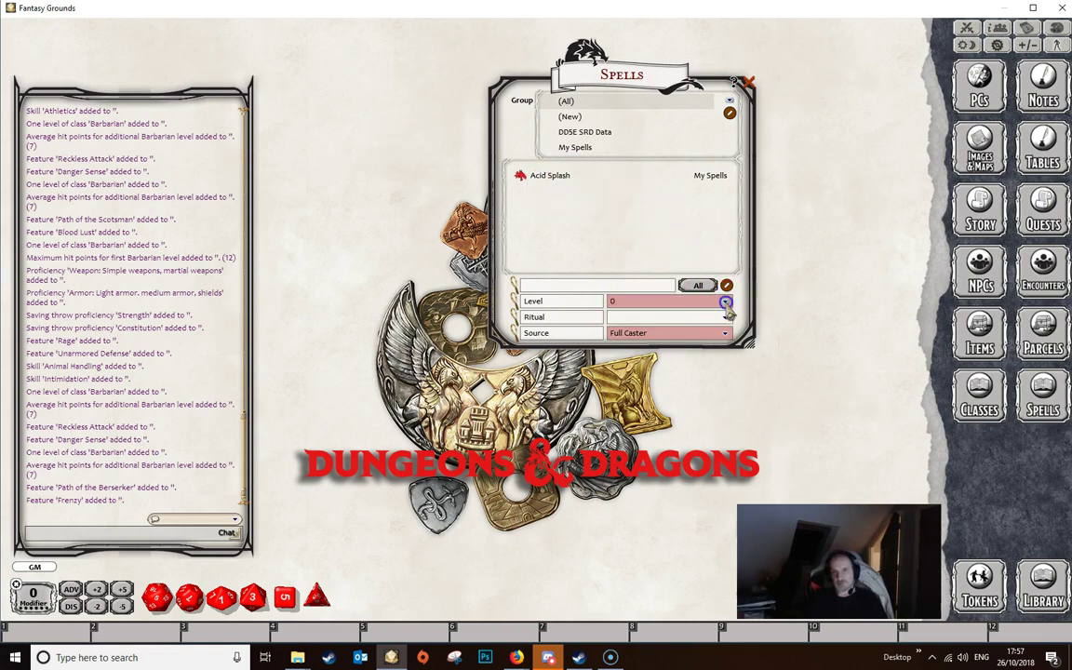
pyautogui.click(621, 222)
pyautogui.click(657, 299)
pyautogui.click(622, 233)
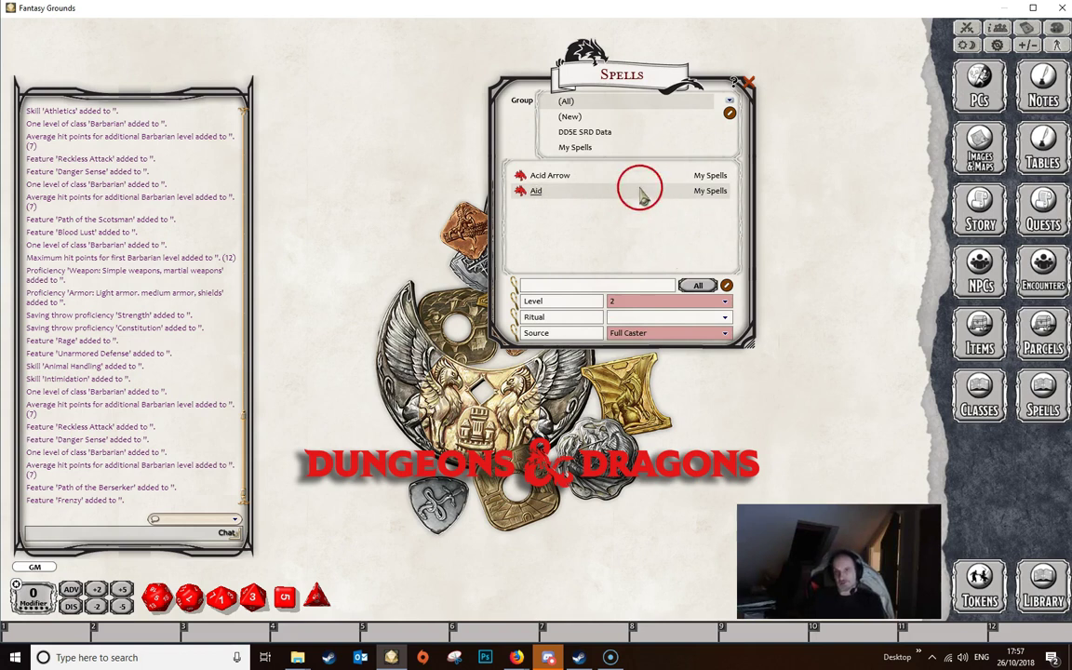
pyautogui.moveTo(639, 93); pyautogui.dragTo(758, 104)
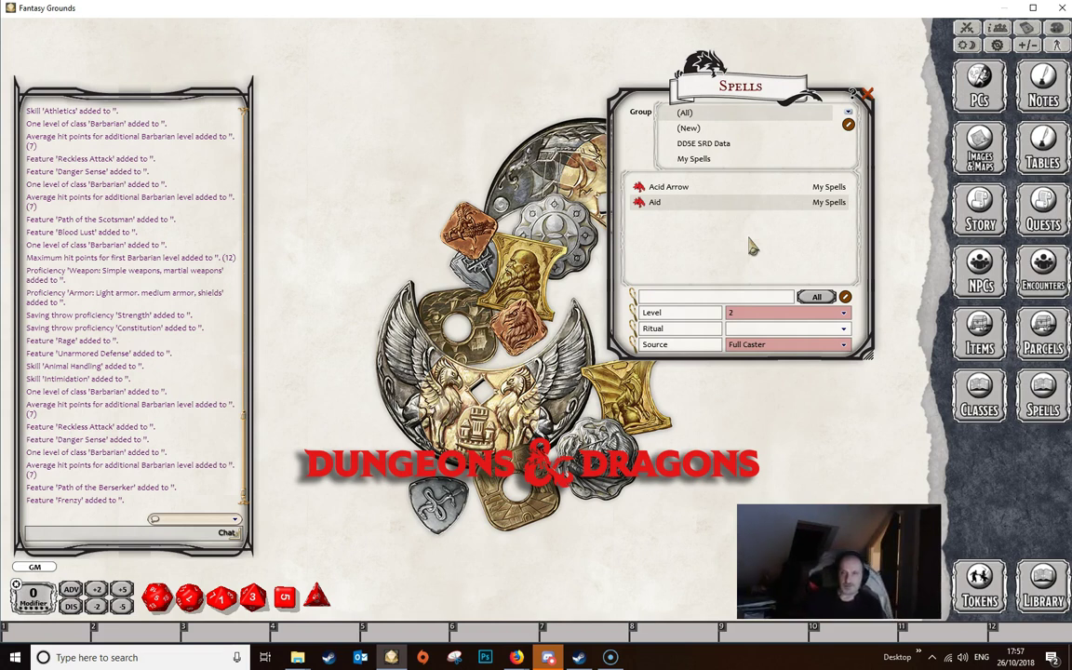
pyautogui.moveTo(722, 92); pyautogui.dragTo(688, 99)
pyautogui.click(616, 333)
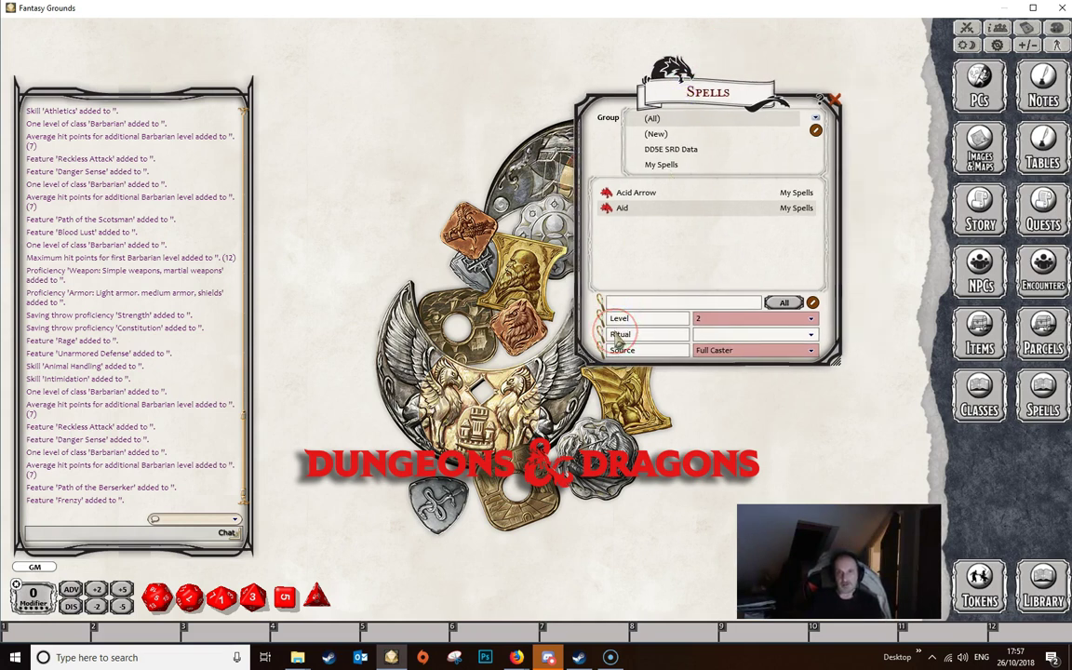